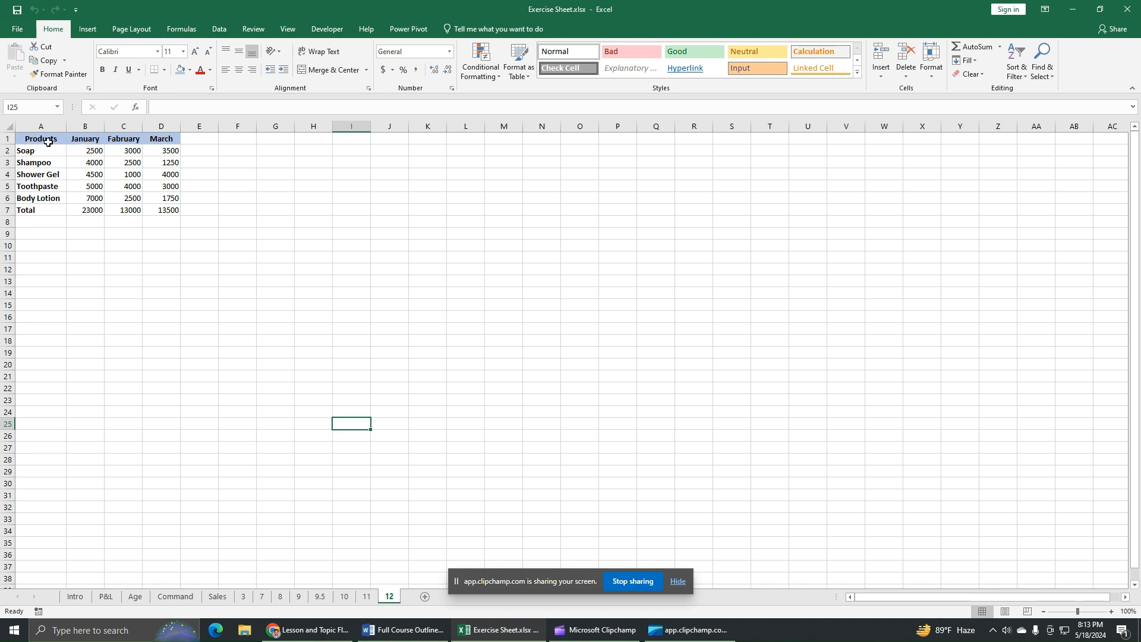
# Step: Select the product names and January values in A1:B6 and open the recommended charts for them
pyautogui.moveTo(47, 141); pyautogui.dragTo(76, 197)
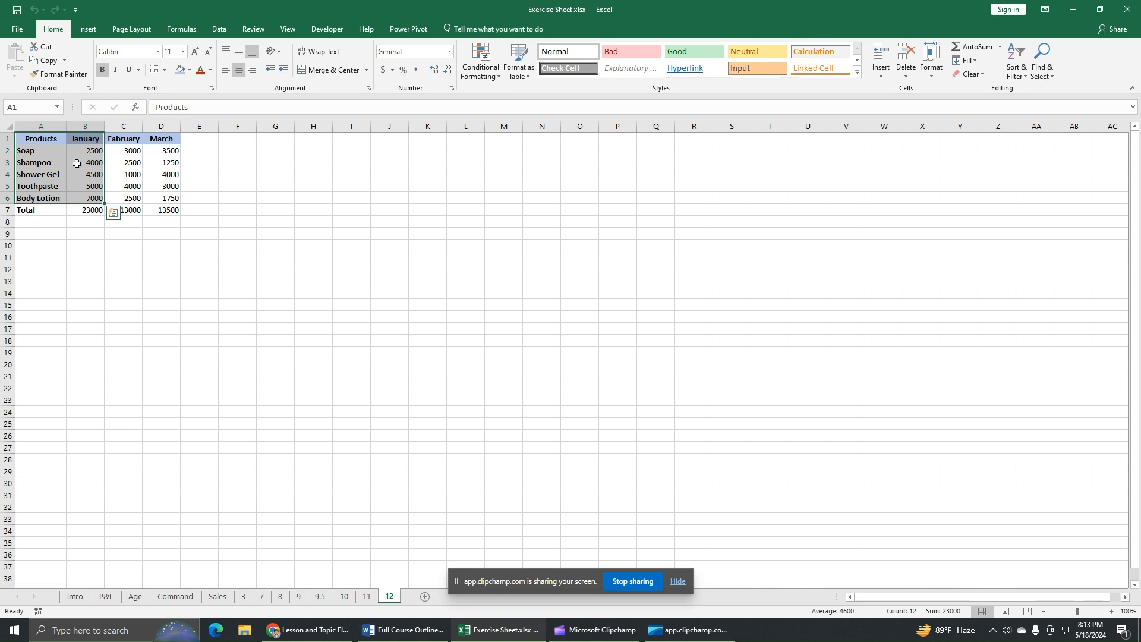
pyautogui.click(89, 29)
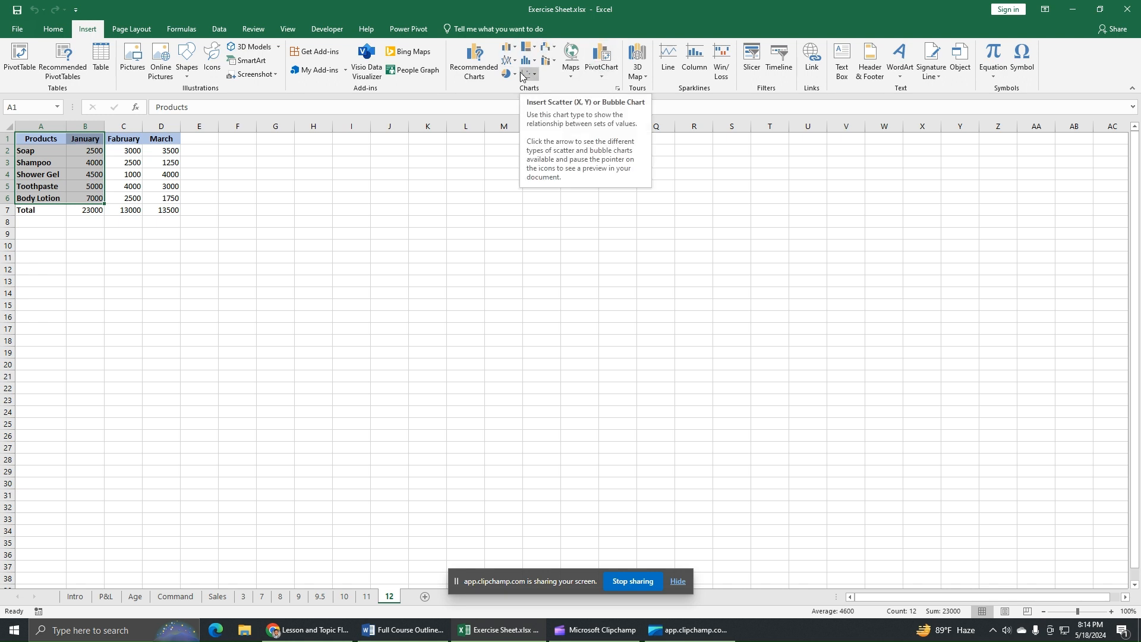
pyautogui.click(471, 78)
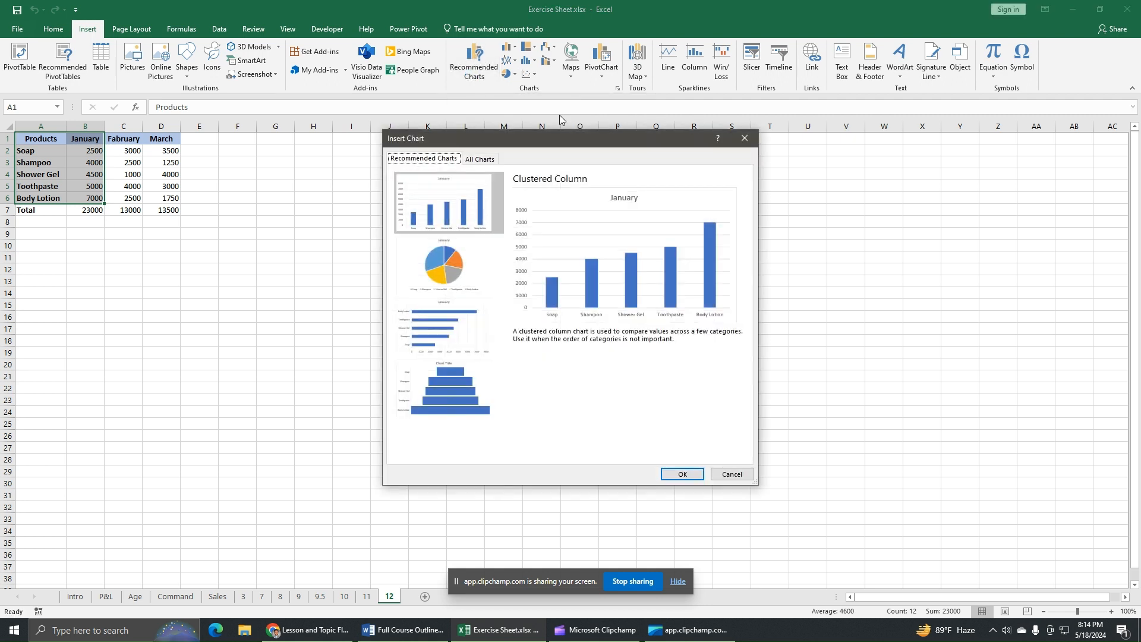
pyautogui.click(478, 159)
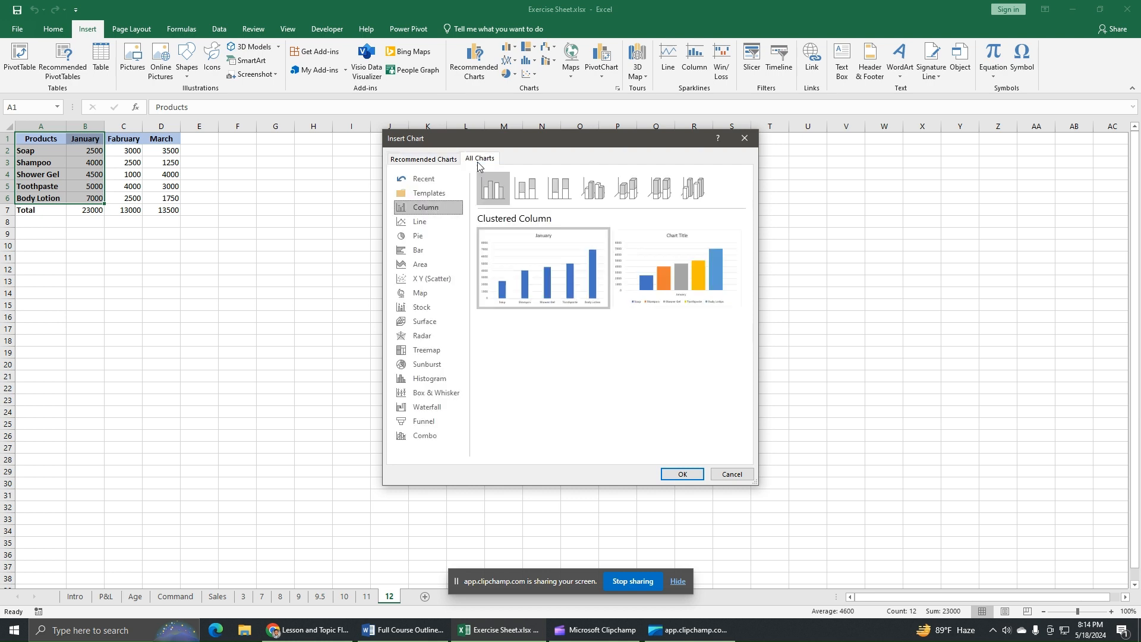
pyautogui.click(429, 159)
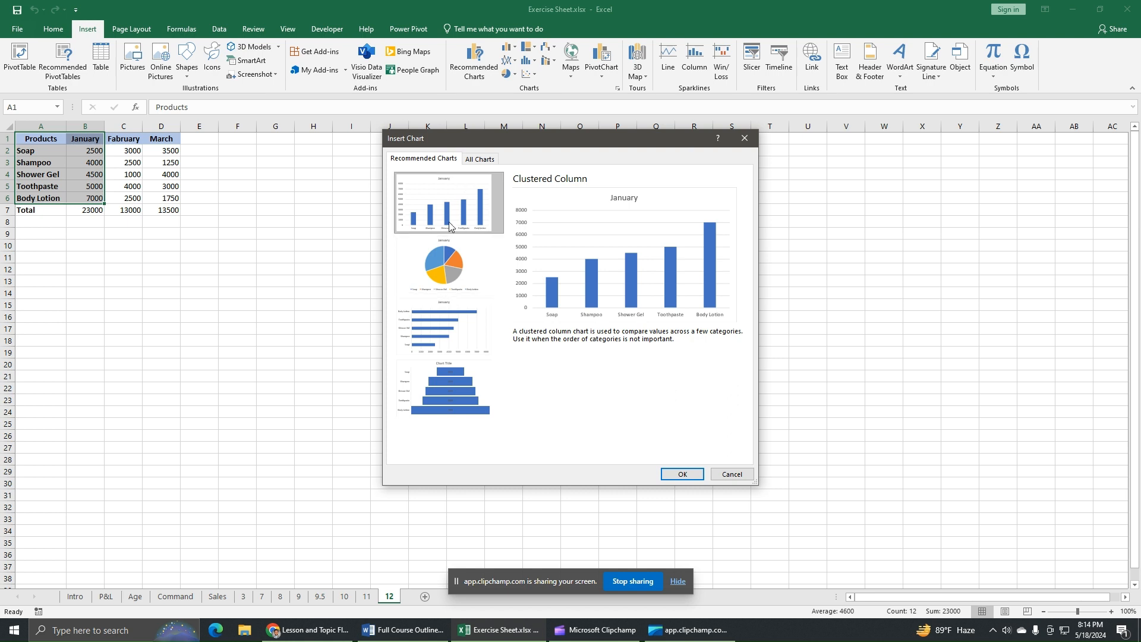
# Step: Preview the recommended pie, clustered bar, funnel and clustered column charts for the January data
pyautogui.click(462, 258)
pyautogui.click(460, 330)
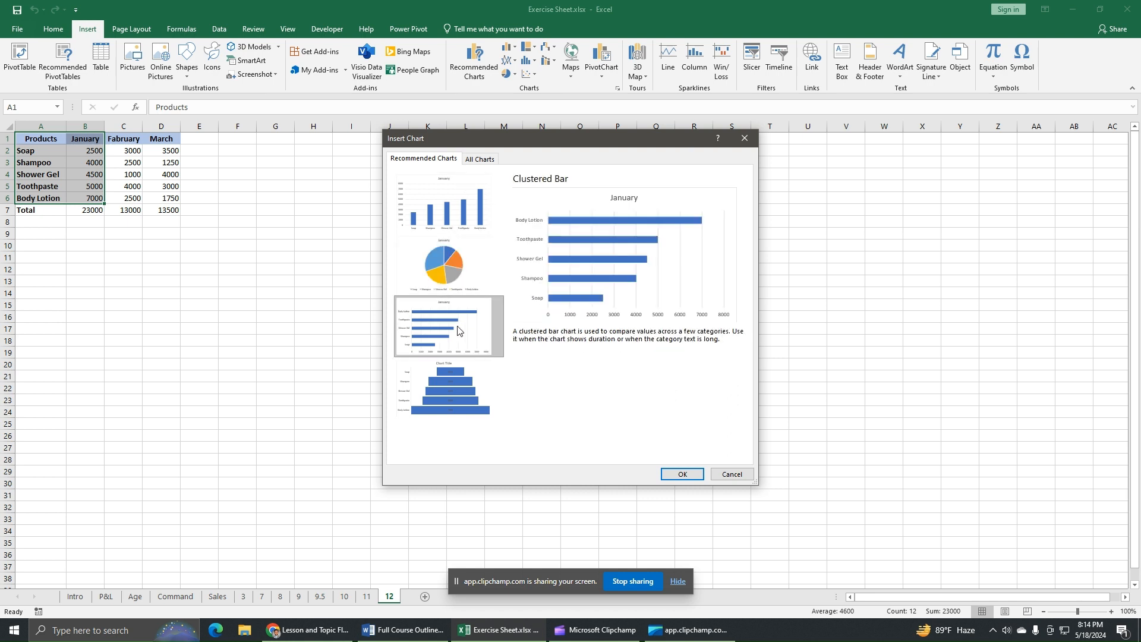
pyautogui.click(455, 379)
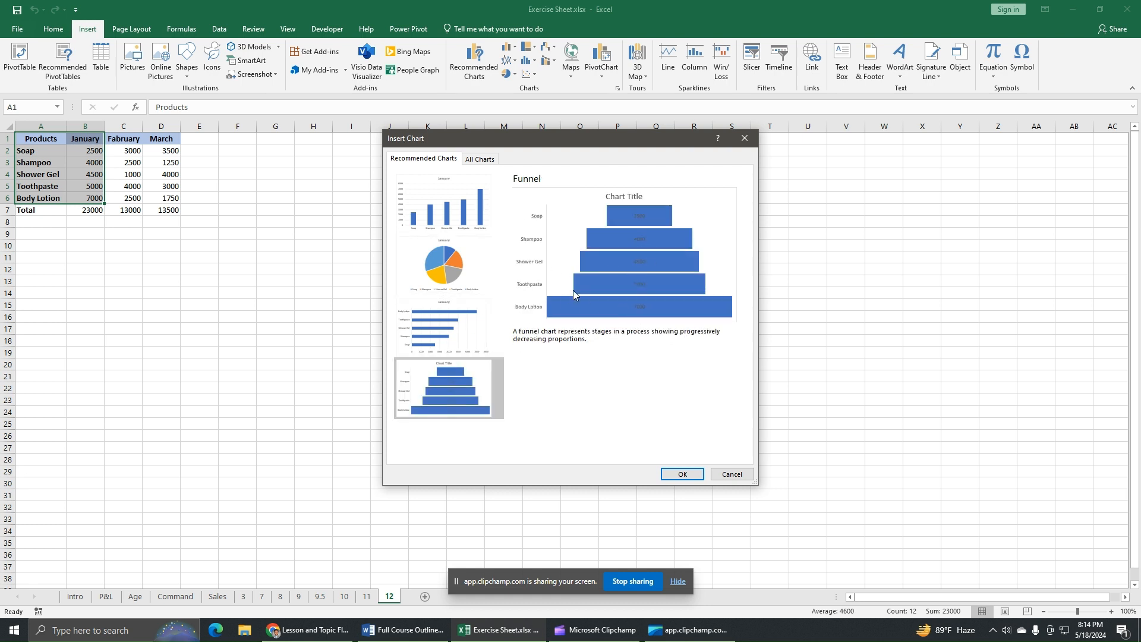
pyautogui.click(447, 215)
pyautogui.click(450, 265)
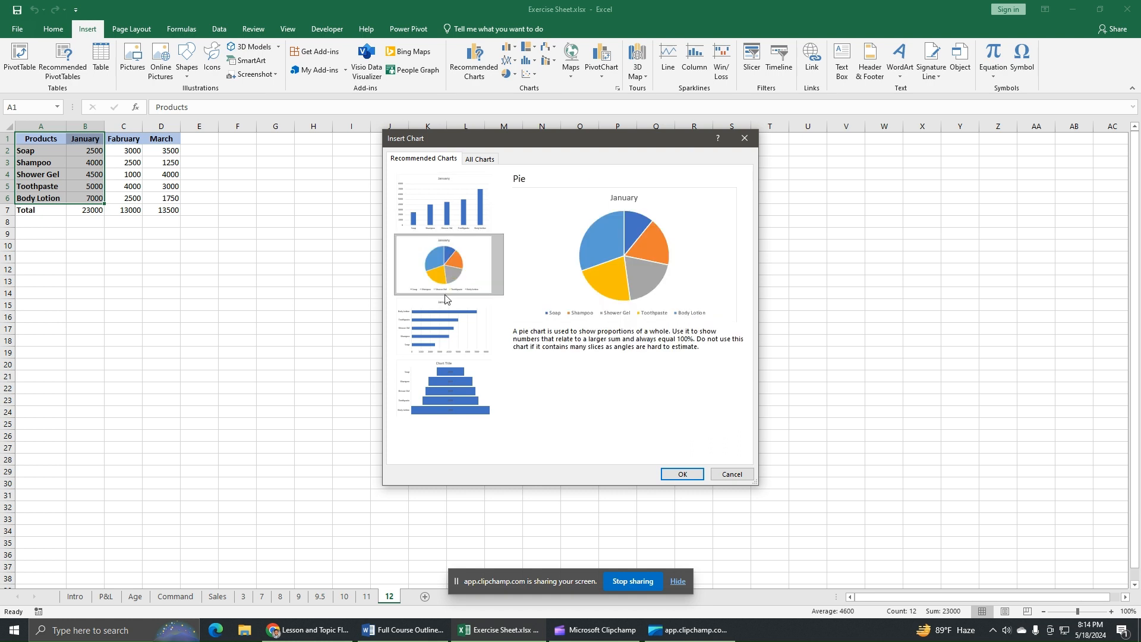
pyautogui.click(446, 312)
pyautogui.click(443, 389)
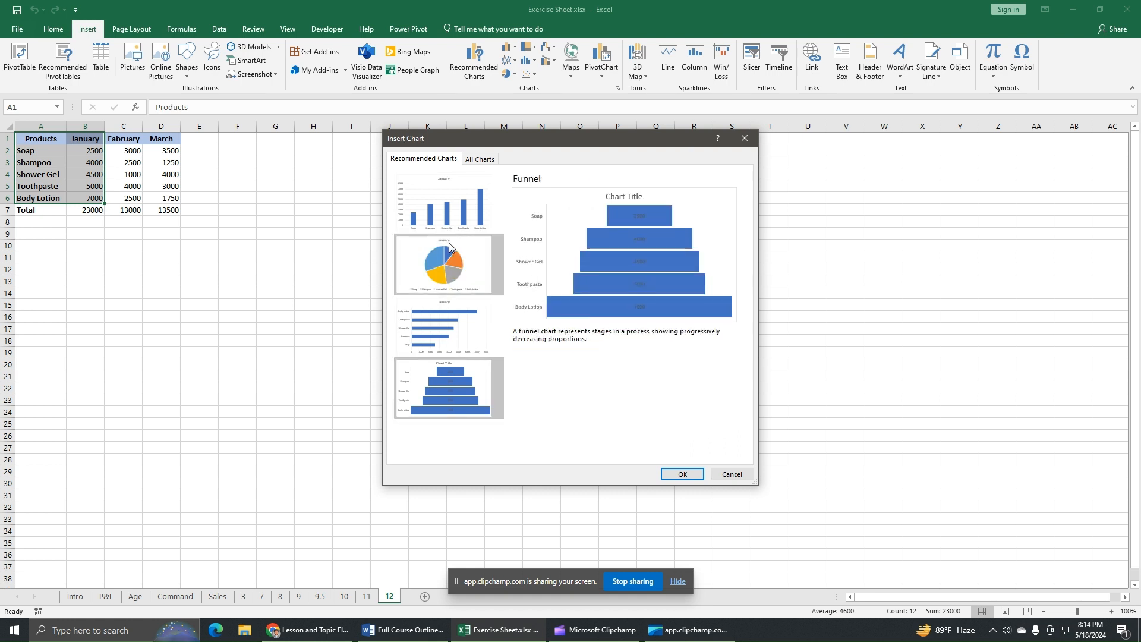
pyautogui.click(458, 214)
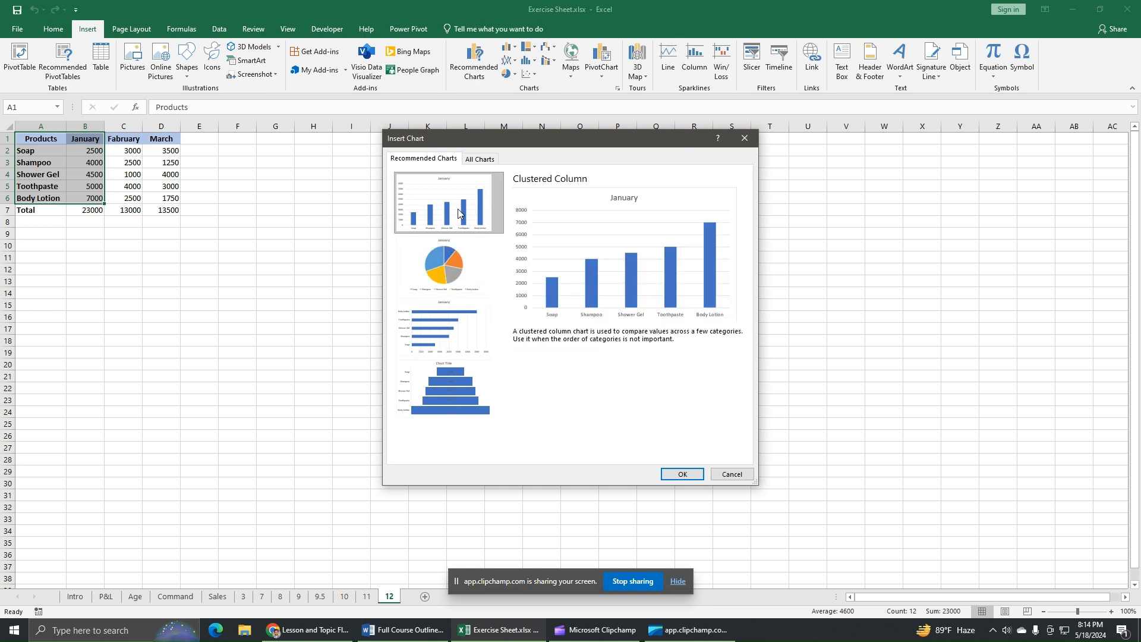
# Step: Browse the column chart subtypes among all chart types, from stacked column to 3-D 100% stacked column
pyautogui.click(480, 160)
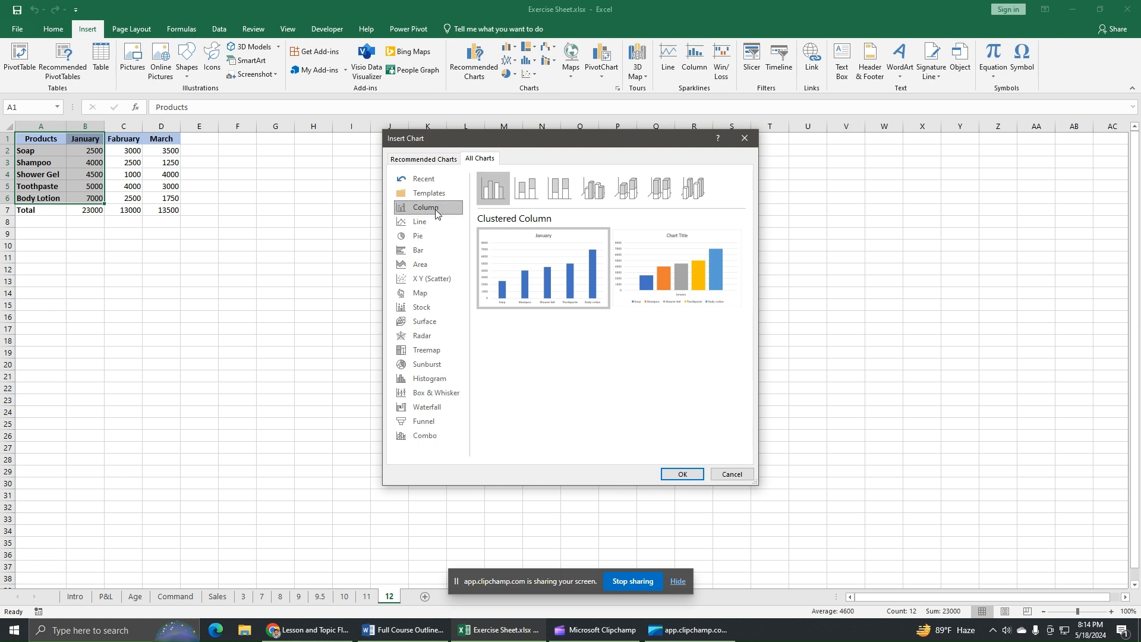
pyautogui.click(528, 189)
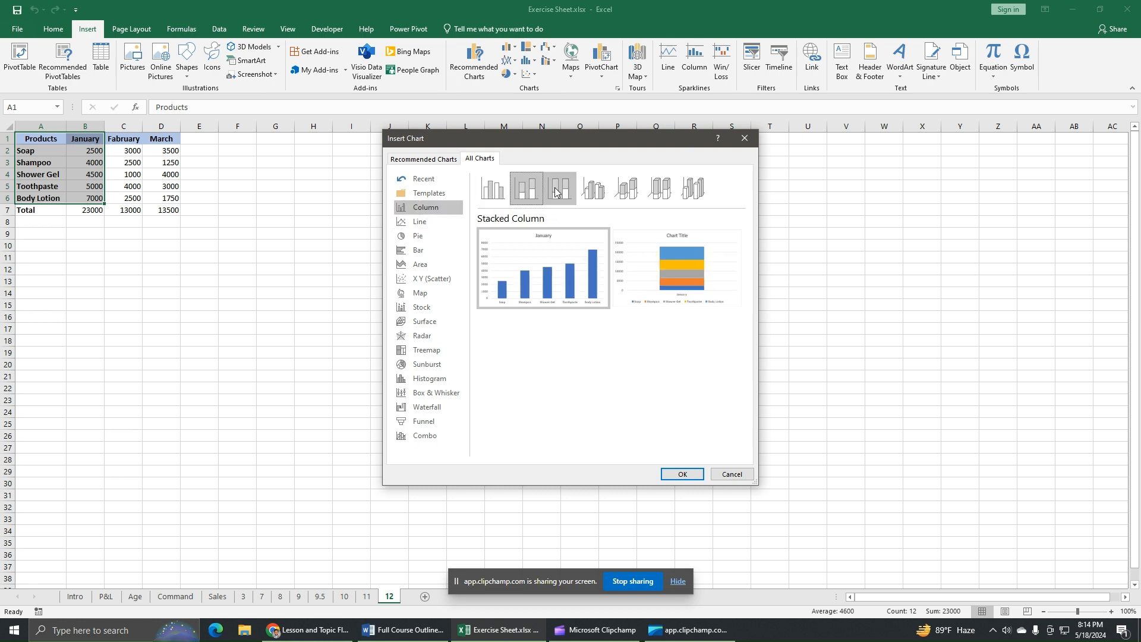
pyautogui.click(560, 188)
pyautogui.click(593, 189)
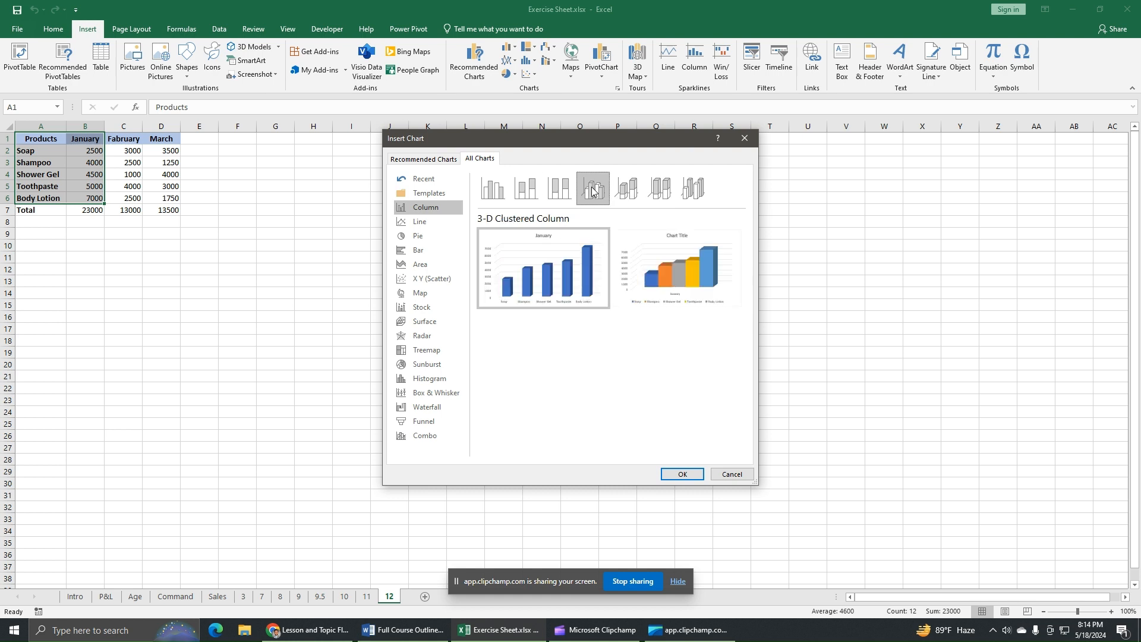
pyautogui.click(627, 190)
pyautogui.click(659, 192)
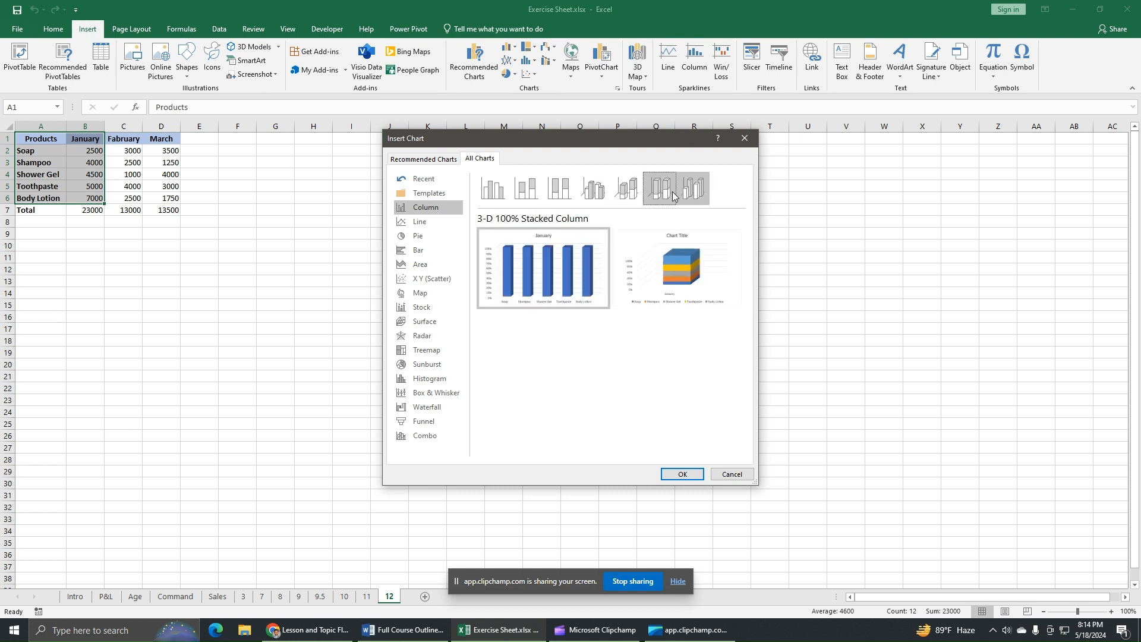
pyautogui.moveTo(558, 238)
pyautogui.moveTo(688, 280)
pyautogui.moveTo(548, 273)
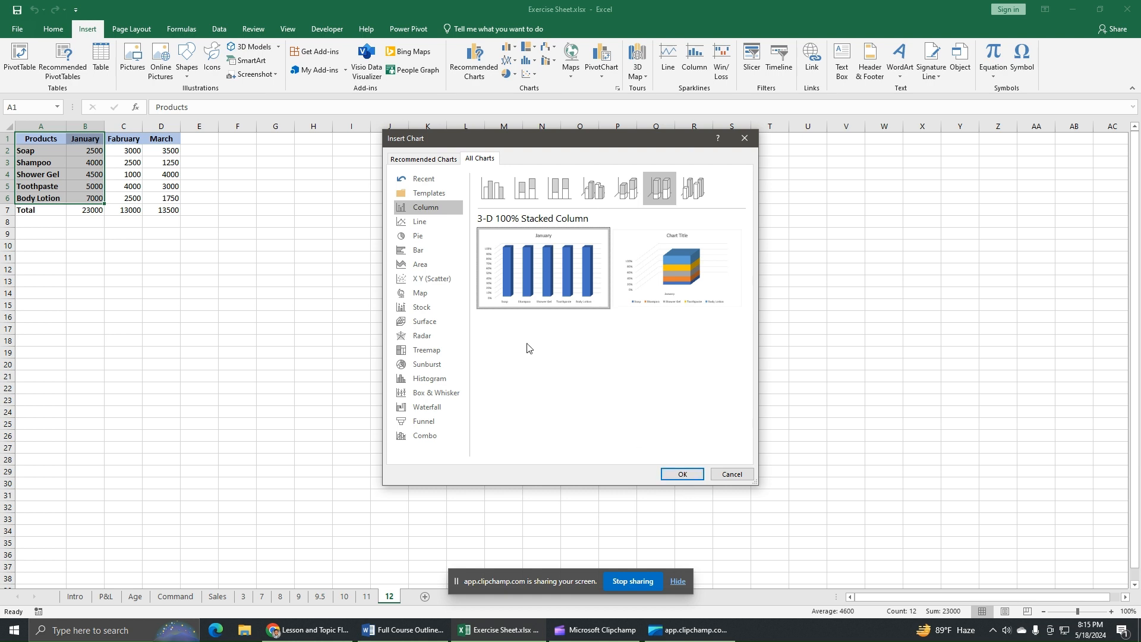
# Step: Try a clustered column chart of the January product data, and delete it from the sheet
pyautogui.click(418, 222)
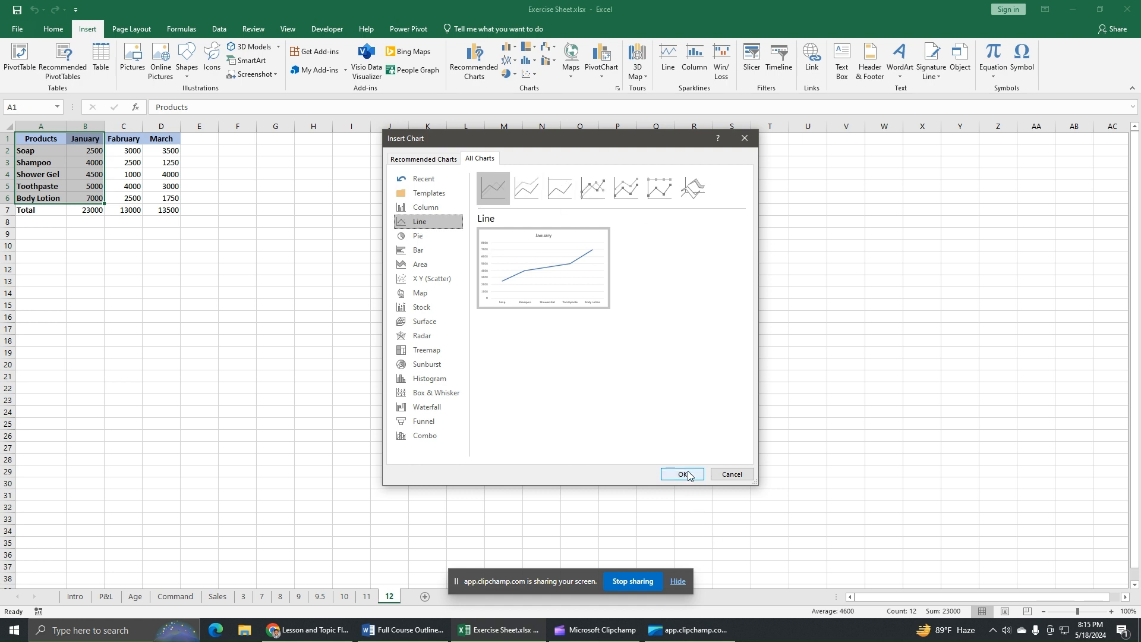
pyautogui.click(424, 208)
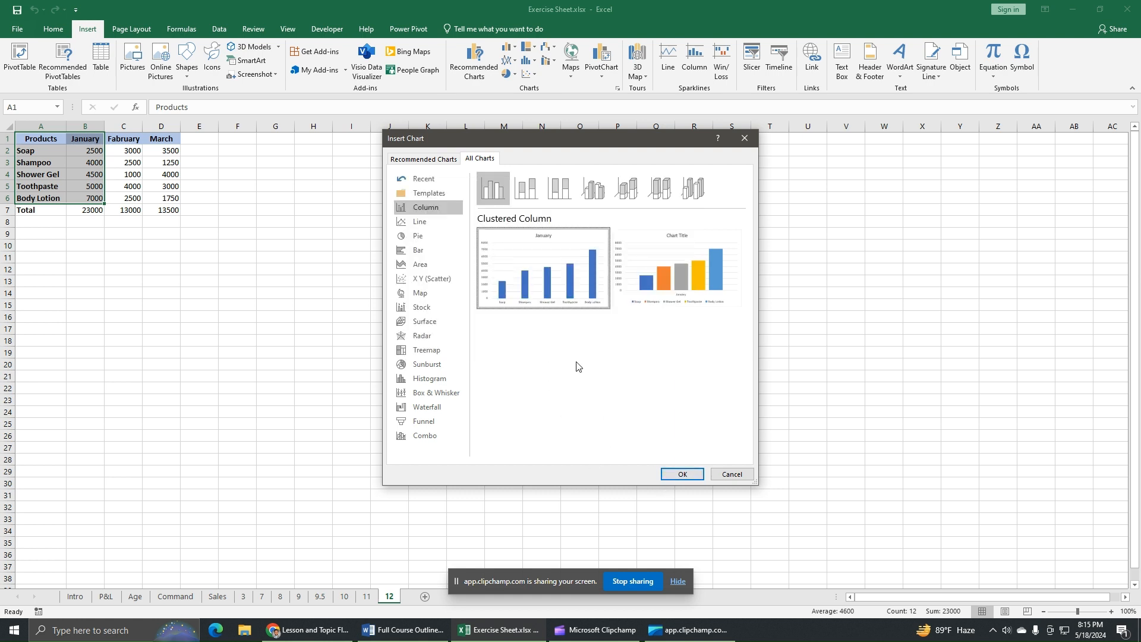
pyautogui.click(682, 474)
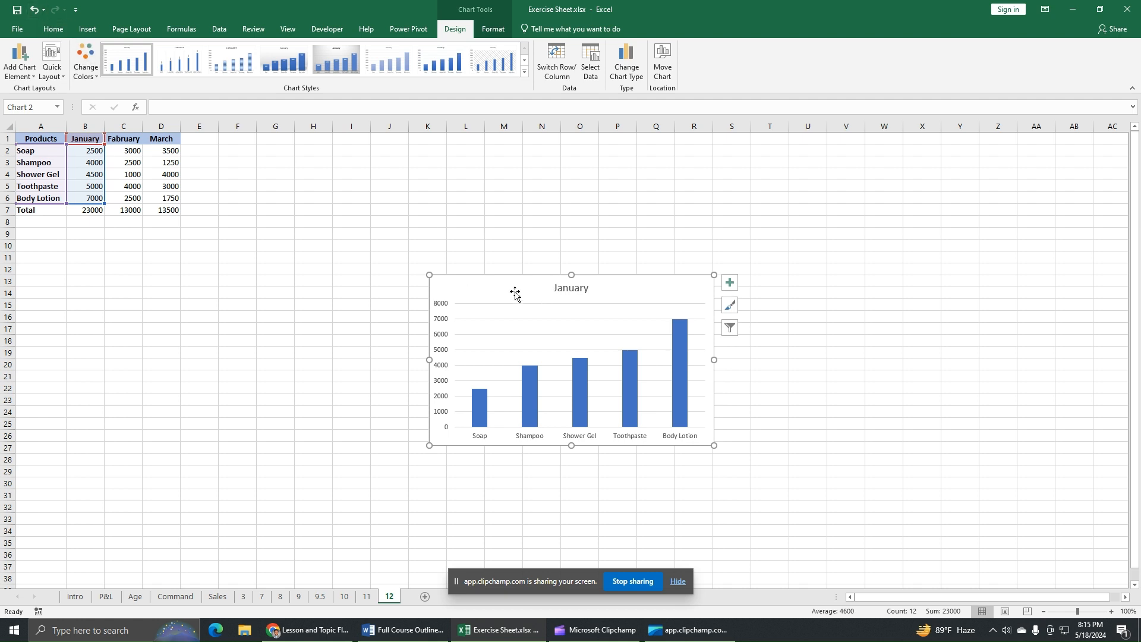
pyautogui.press('Delete')
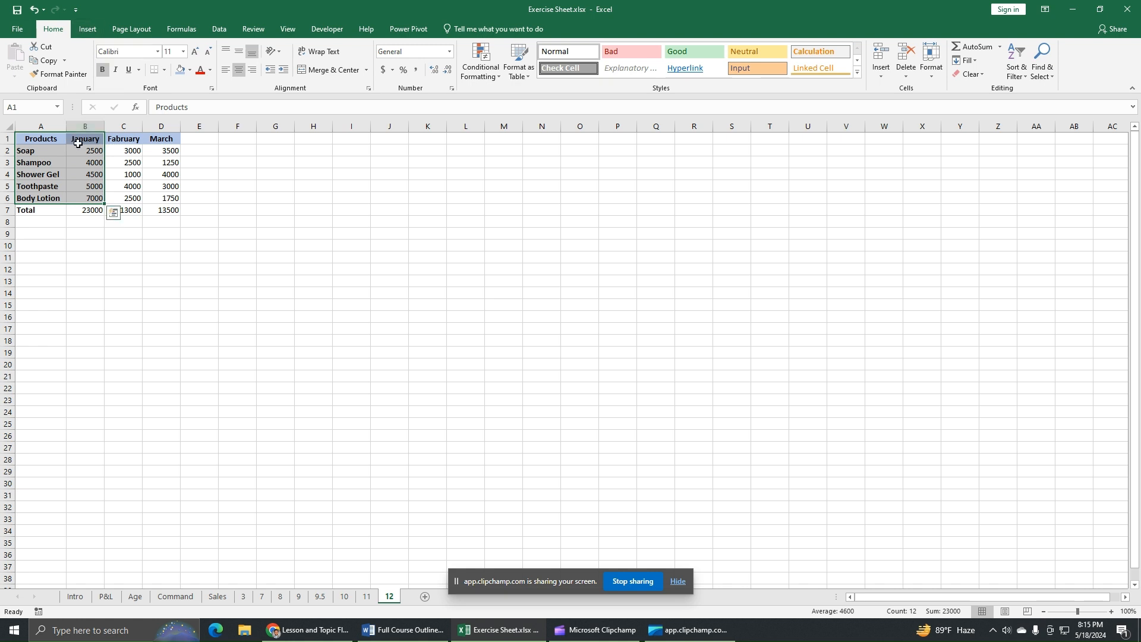
# Step: Reopen the full list of chart types and preview the stock, map, scatter, area and bar categories for the January data
pyautogui.click(87, 29)
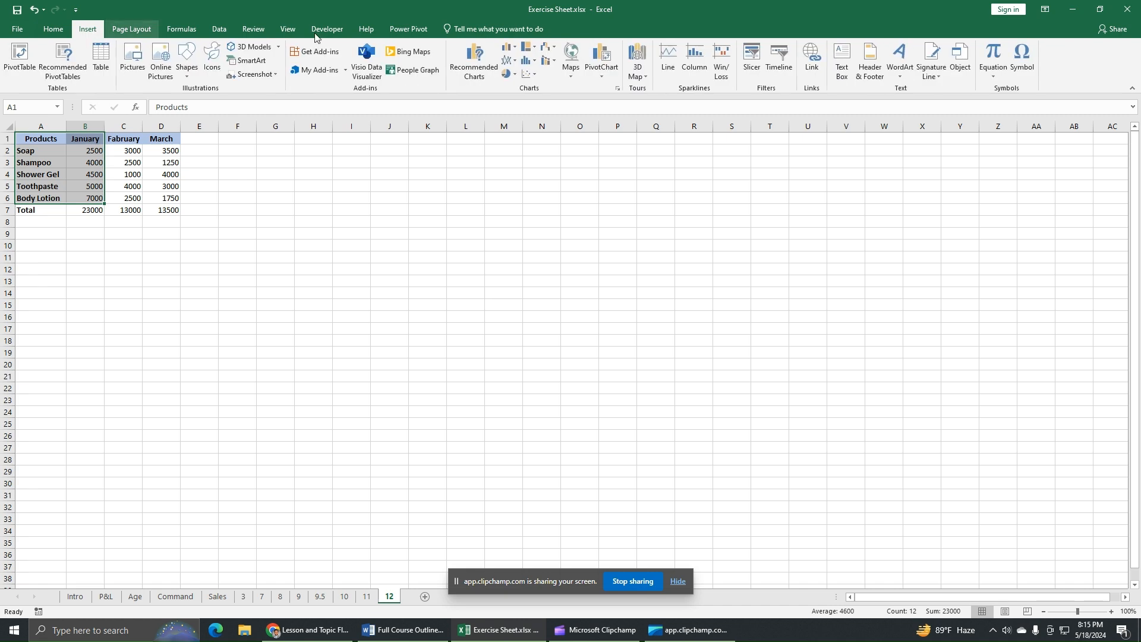
pyautogui.click(474, 58)
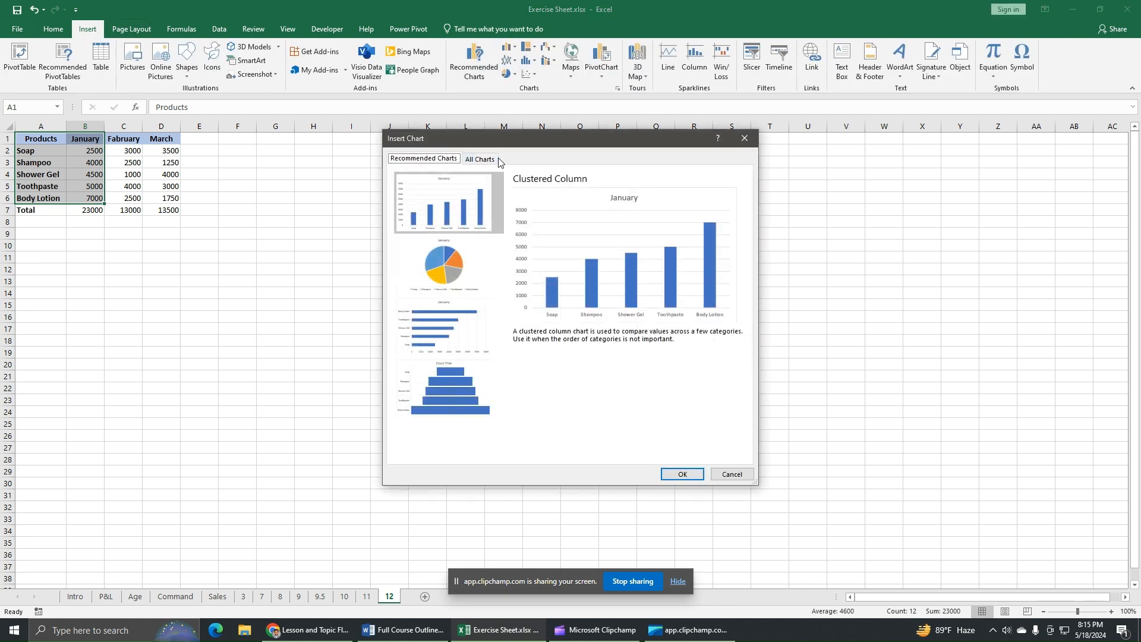
pyautogui.click(495, 162)
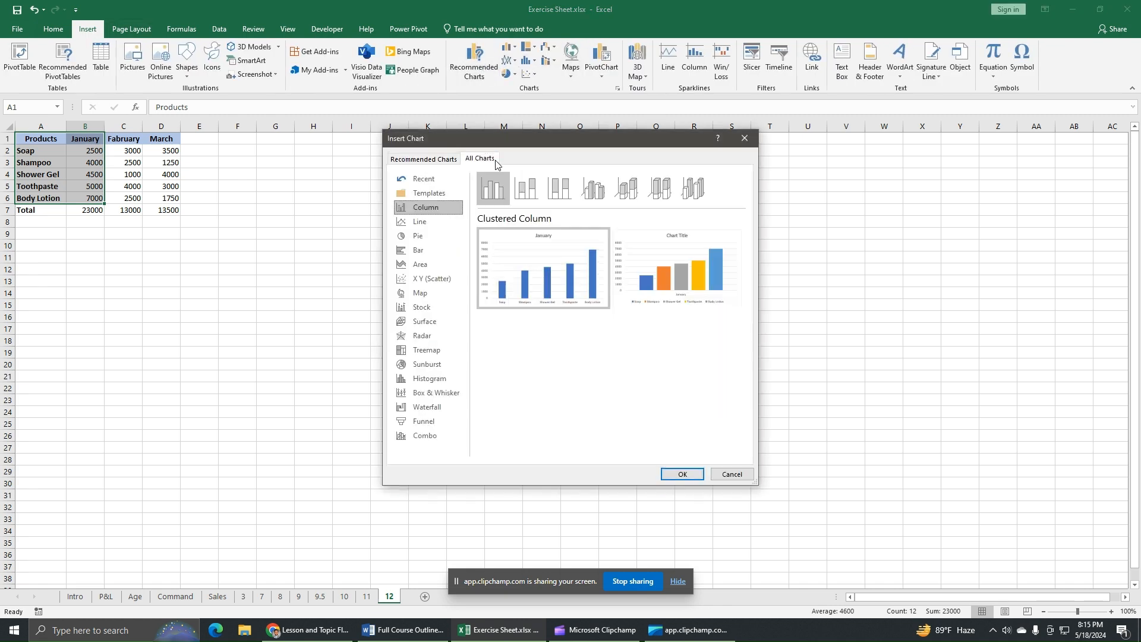
pyautogui.click(427, 307)
pyautogui.click(421, 293)
pyautogui.click(427, 280)
pyautogui.click(422, 265)
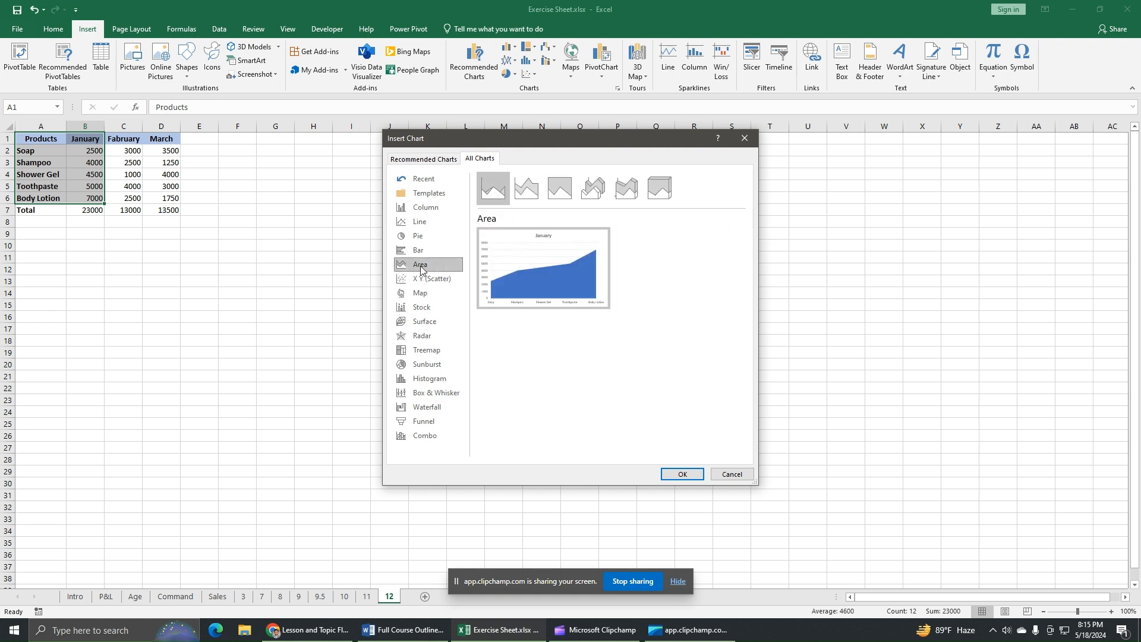
pyautogui.click(419, 254)
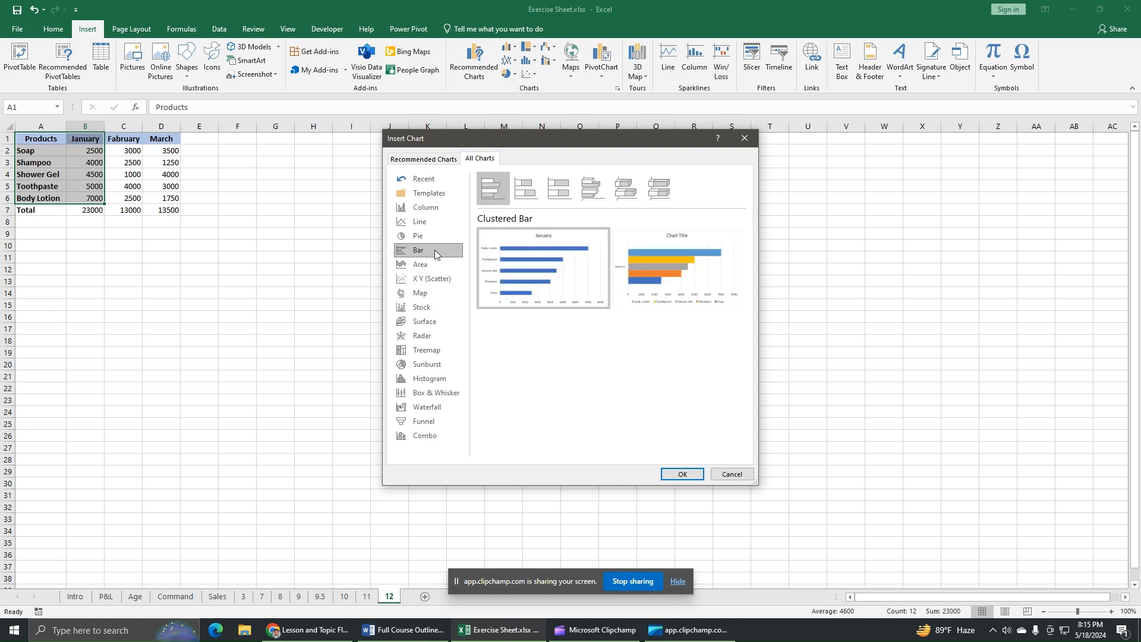
# Step: Compare the stacked and 3-D bar chart subtypes with the clustered column chart, and close the chart selection without inserting one
pyautogui.click(531, 194)
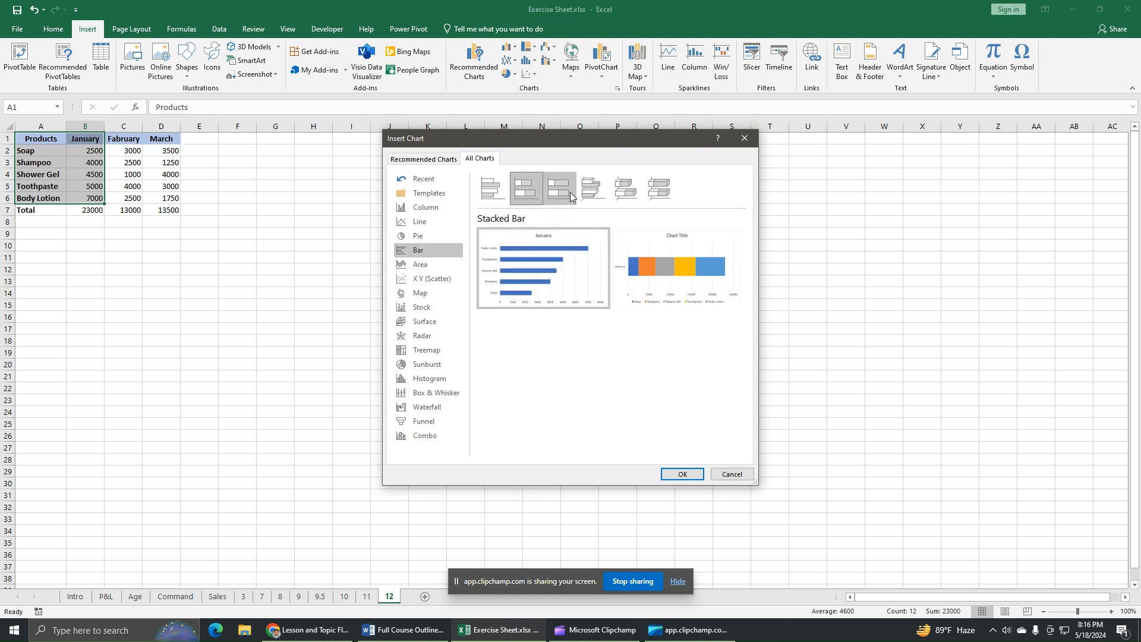
pyautogui.click(592, 189)
pyautogui.click(625, 189)
pyautogui.click(659, 189)
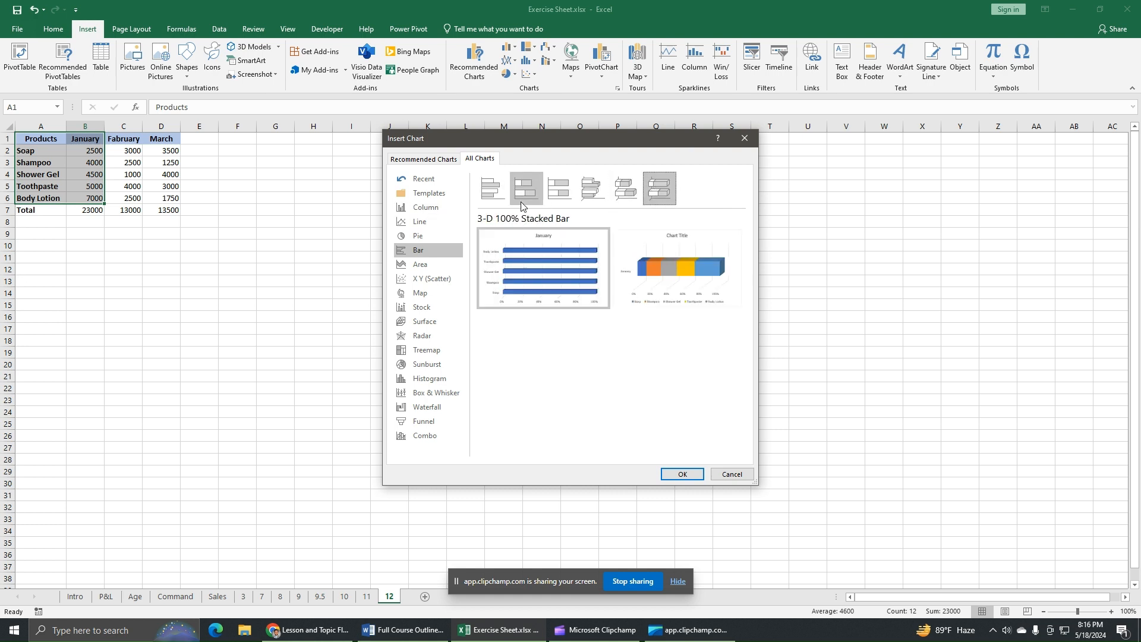
pyautogui.click(426, 207)
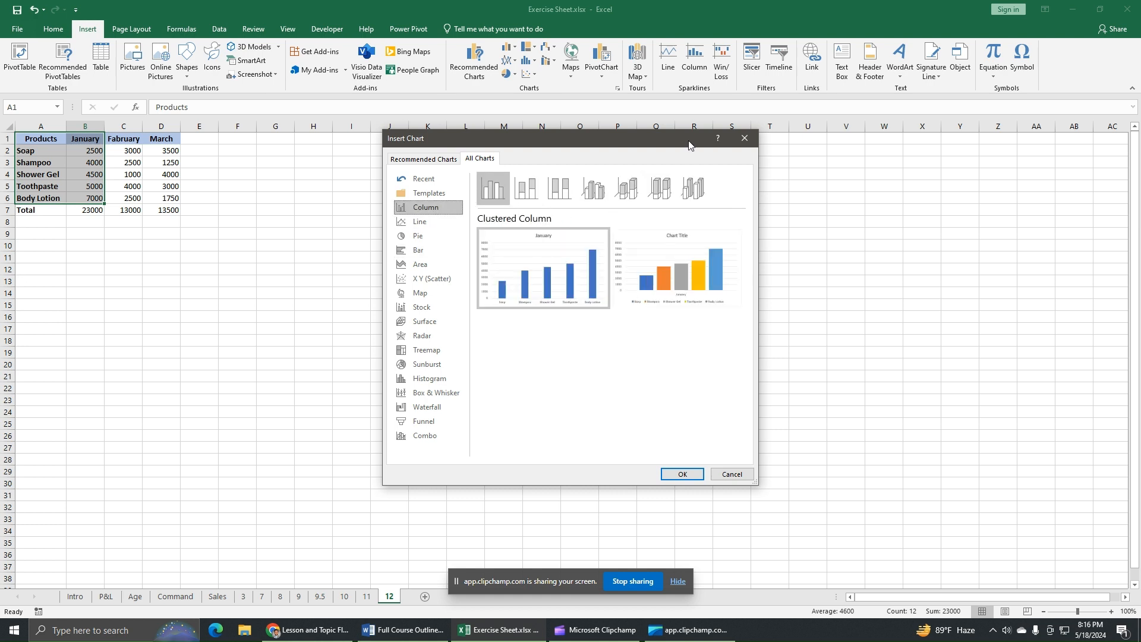
pyautogui.click(745, 140)
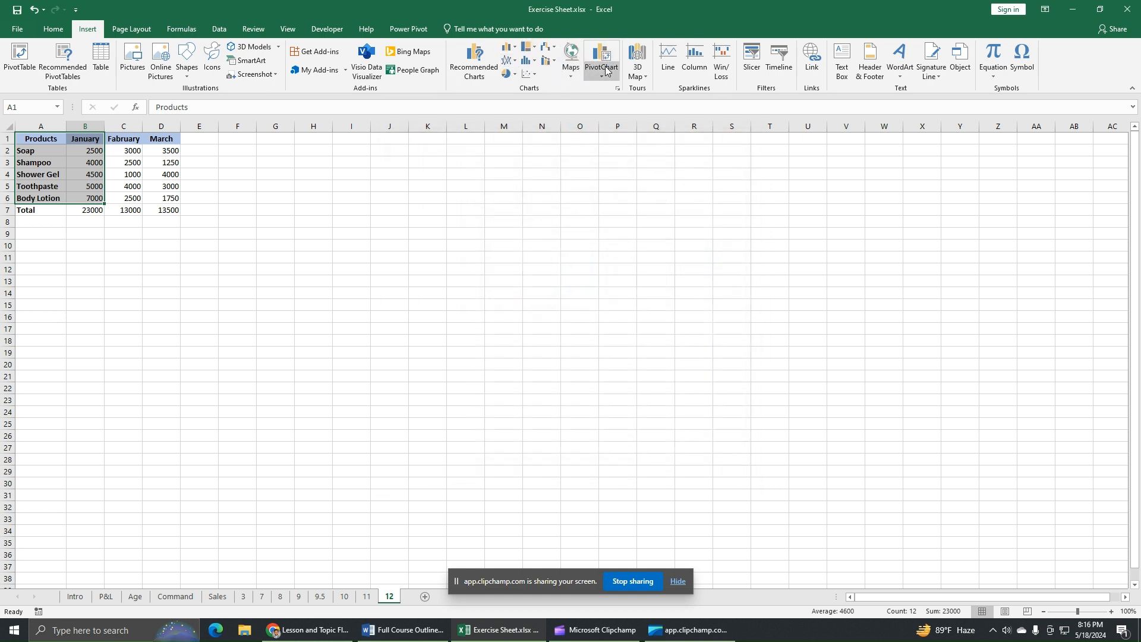
pyautogui.click(476, 74)
pyautogui.click(483, 159)
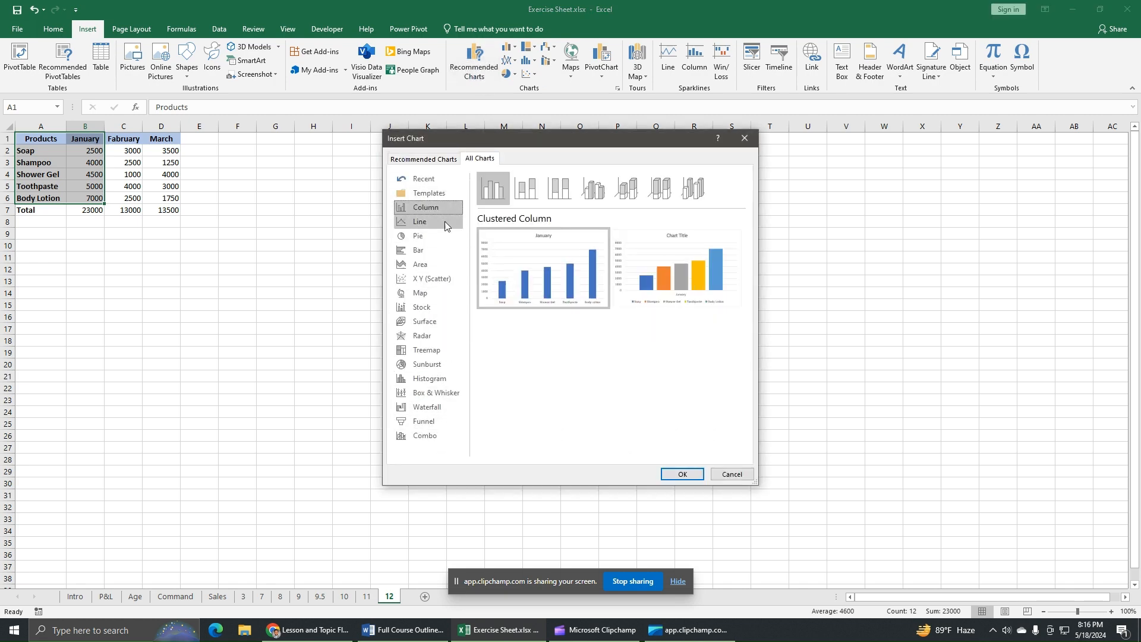
pyautogui.click(744, 138)
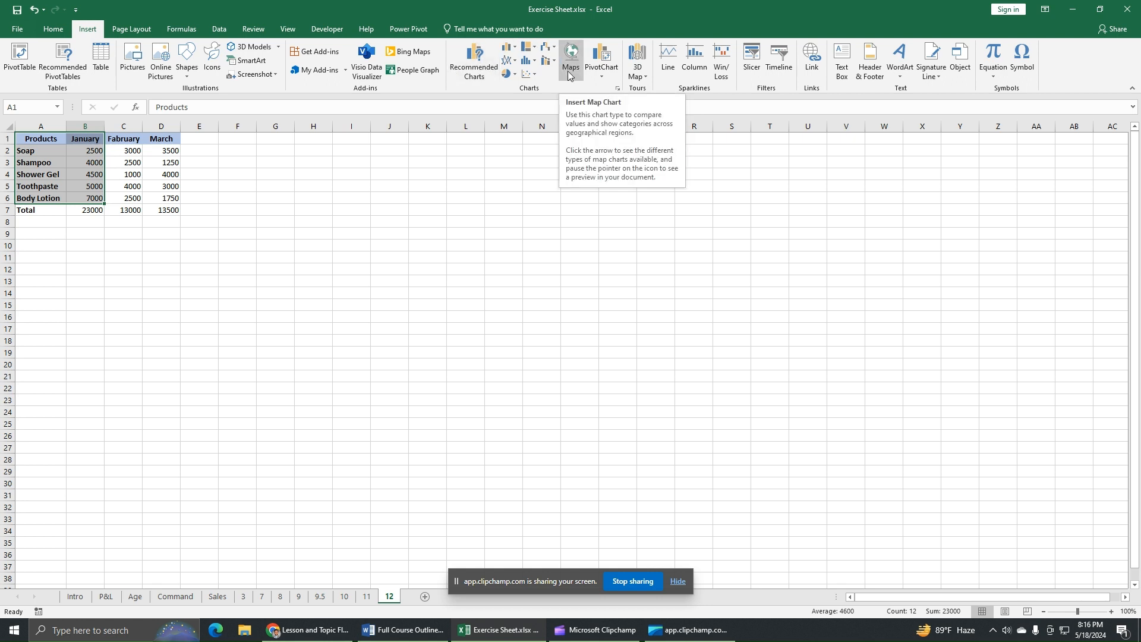
pyautogui.click(512, 64)
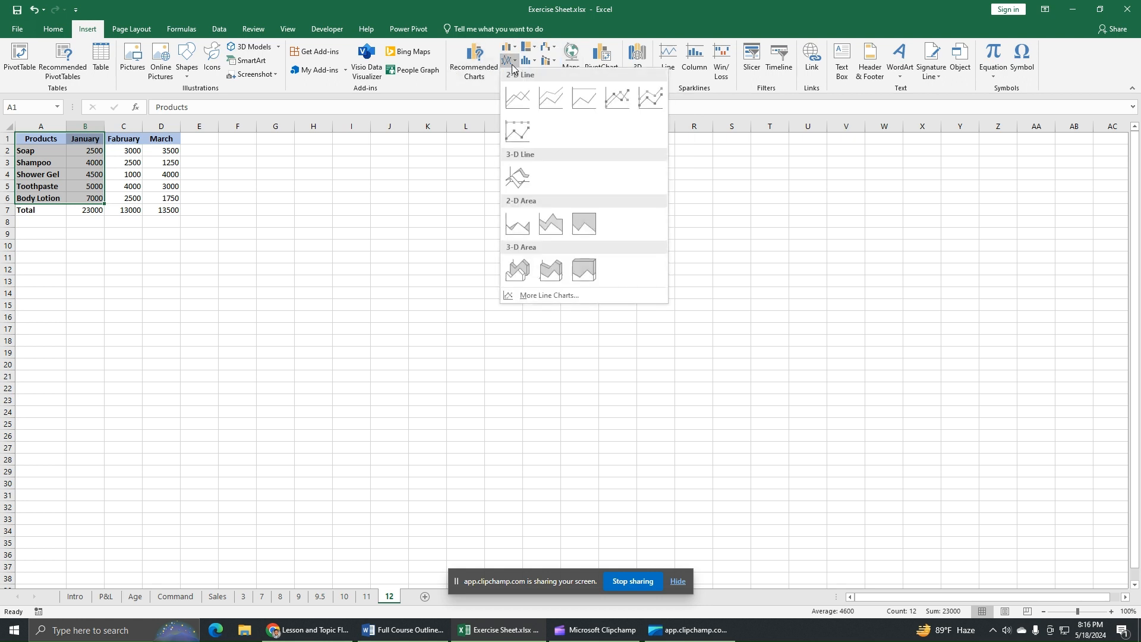
pyautogui.click(569, 68)
pyautogui.click(531, 31)
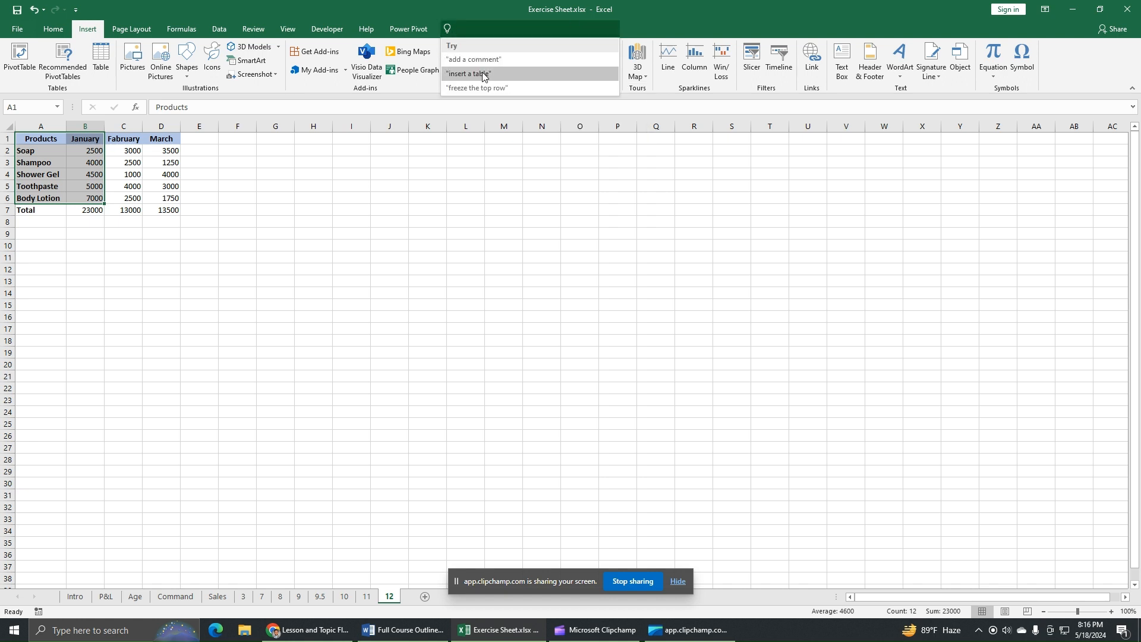
pyautogui.click(425, 10)
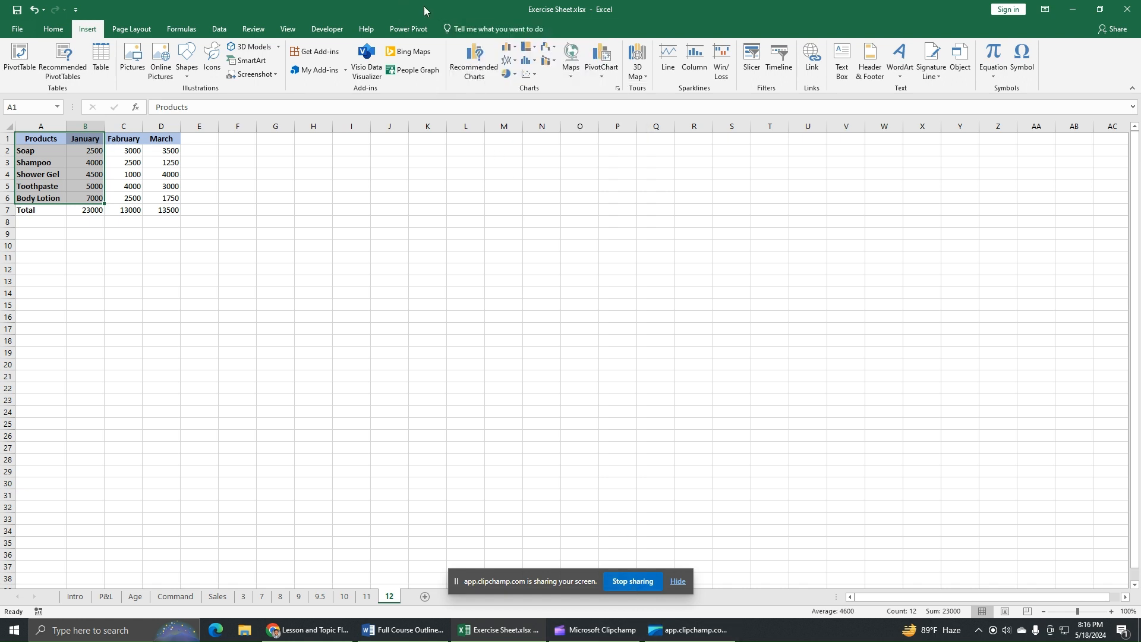
# Step: Insert a 2-D clustered column chart of the January product data and move it slightly on the sheet
pyautogui.click(511, 47)
pyautogui.click(517, 85)
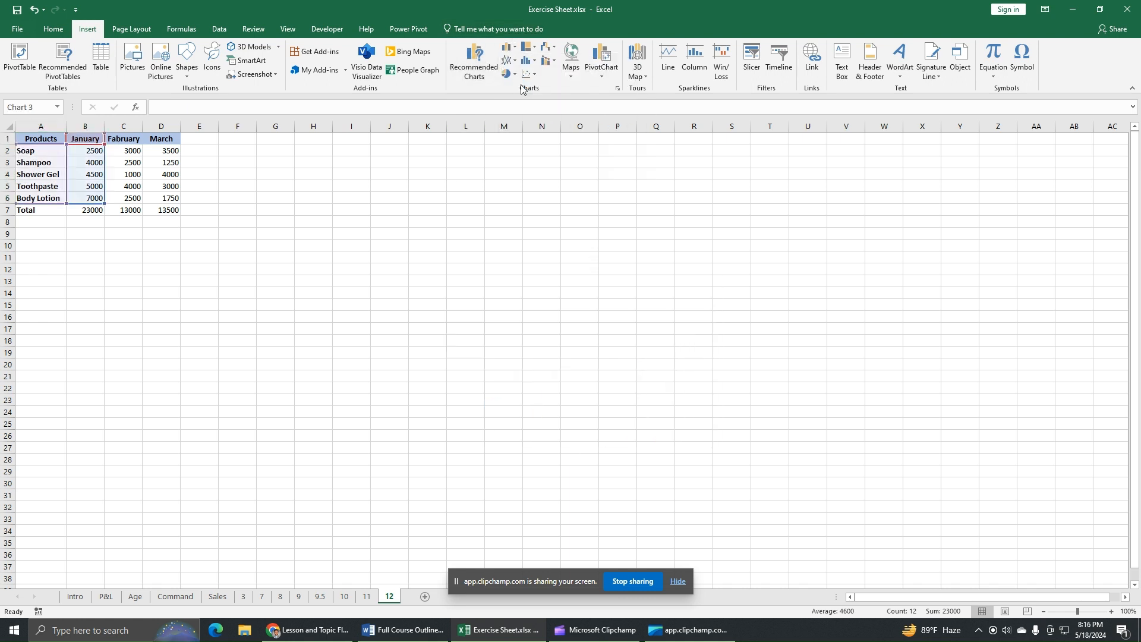
pyautogui.moveTo(639, 292); pyautogui.dragTo(599, 302)
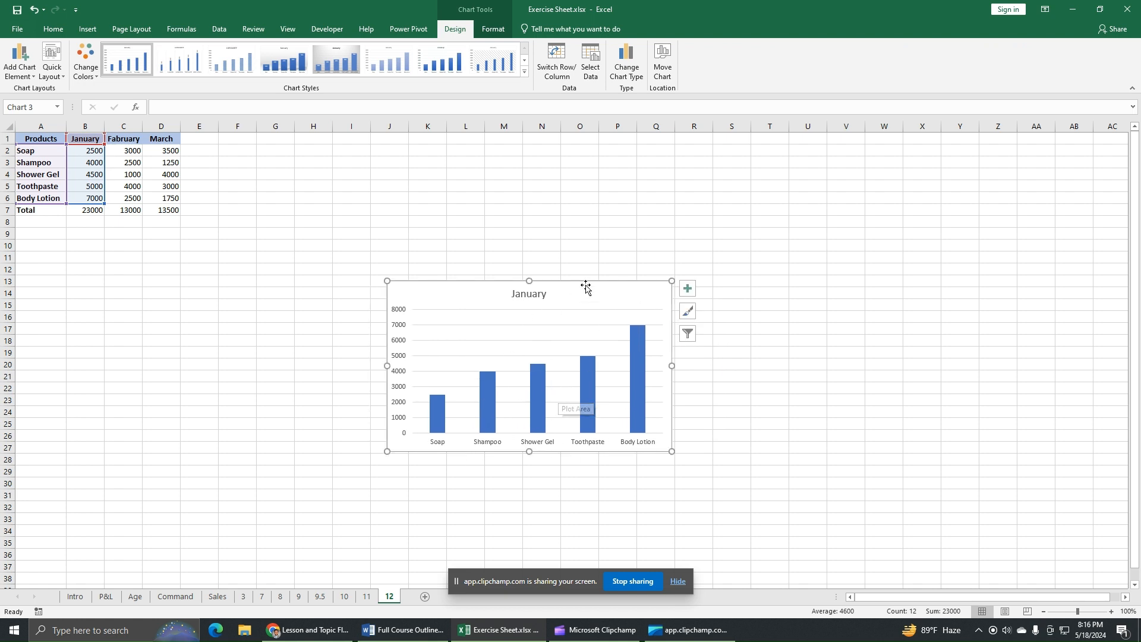
# Step: Move the January column chart up so its upper edge sits at row 11, and keep the chart selected
pyautogui.moveTo(586, 288); pyautogui.dragTo(591, 259)
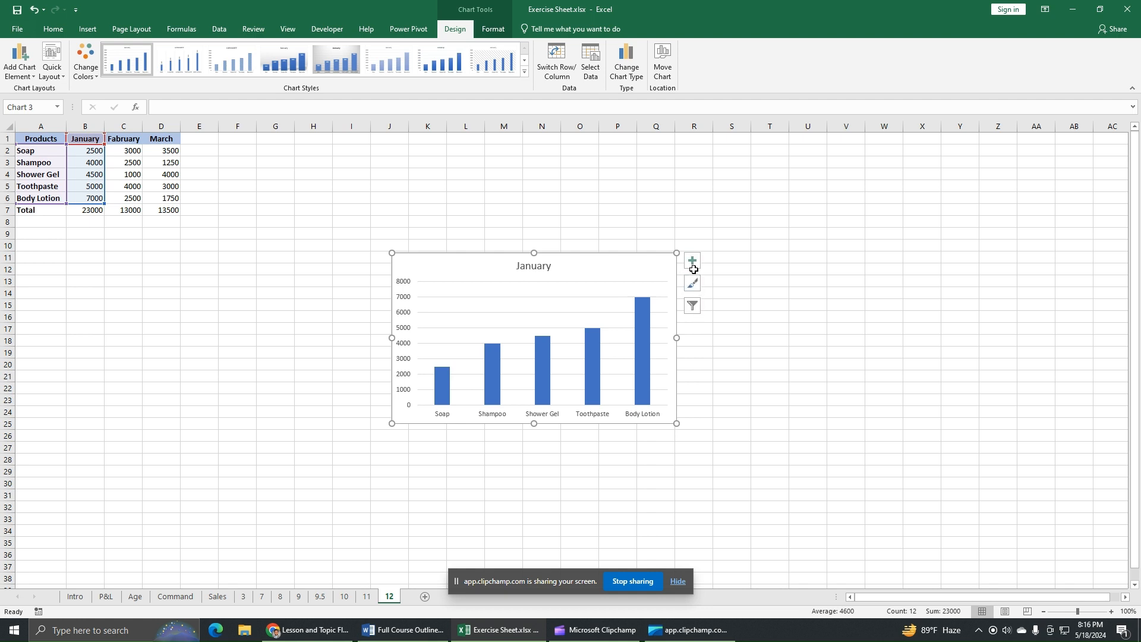
pyautogui.click(760, 349)
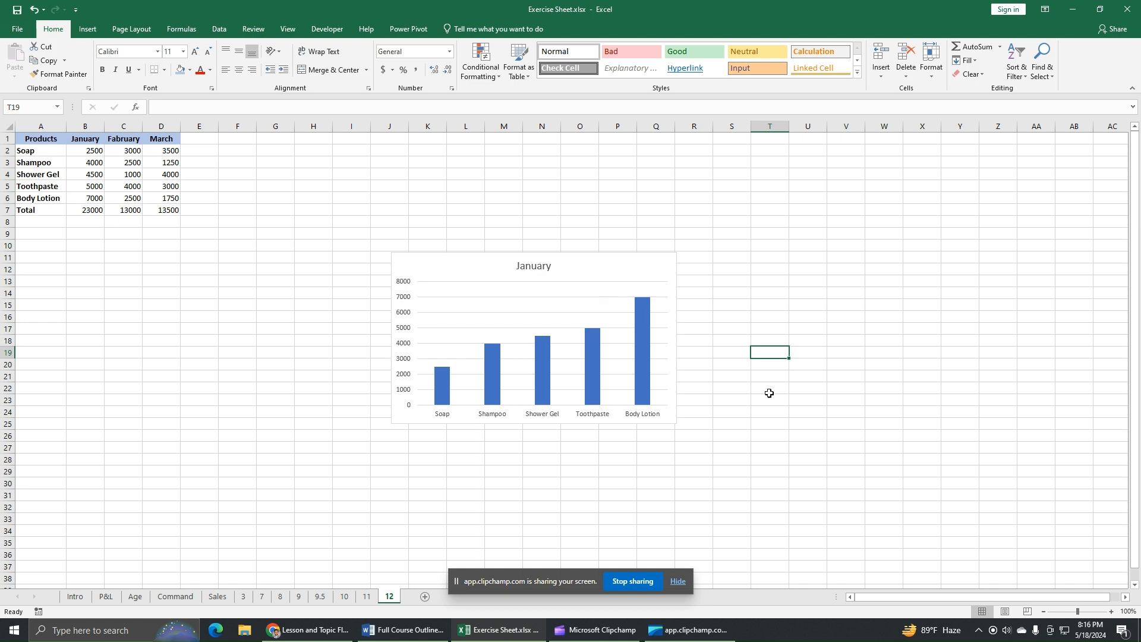
pyautogui.click(591, 273)
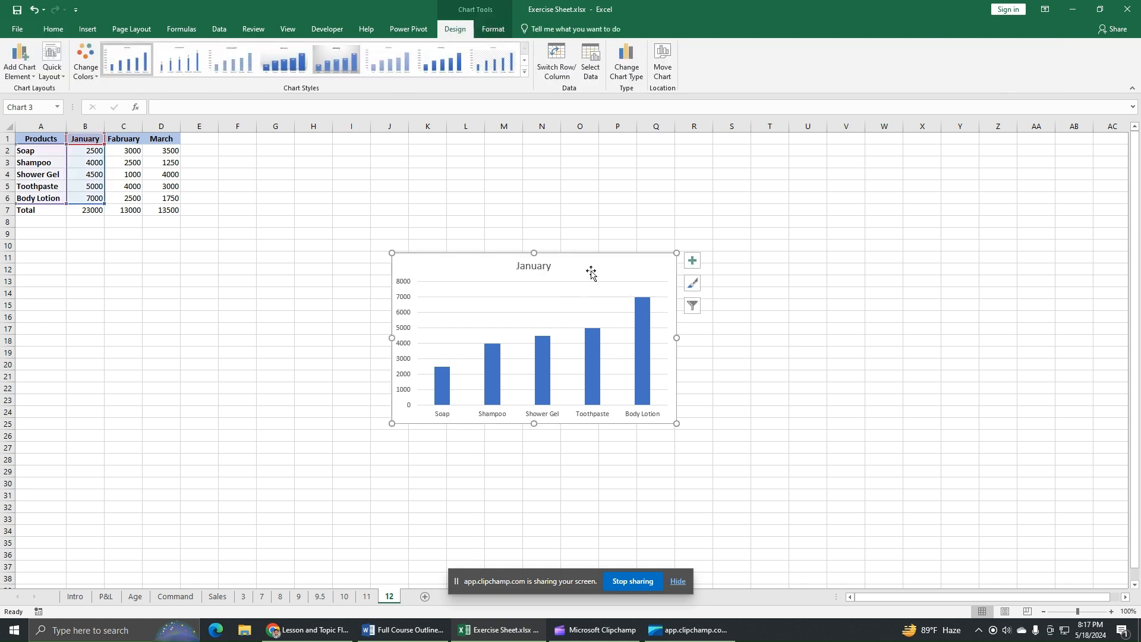
# Step: Try hiding the chart's axes, show them again, and look at the separate options for the primary horizontal and vertical axes
pyautogui.click(692, 261)
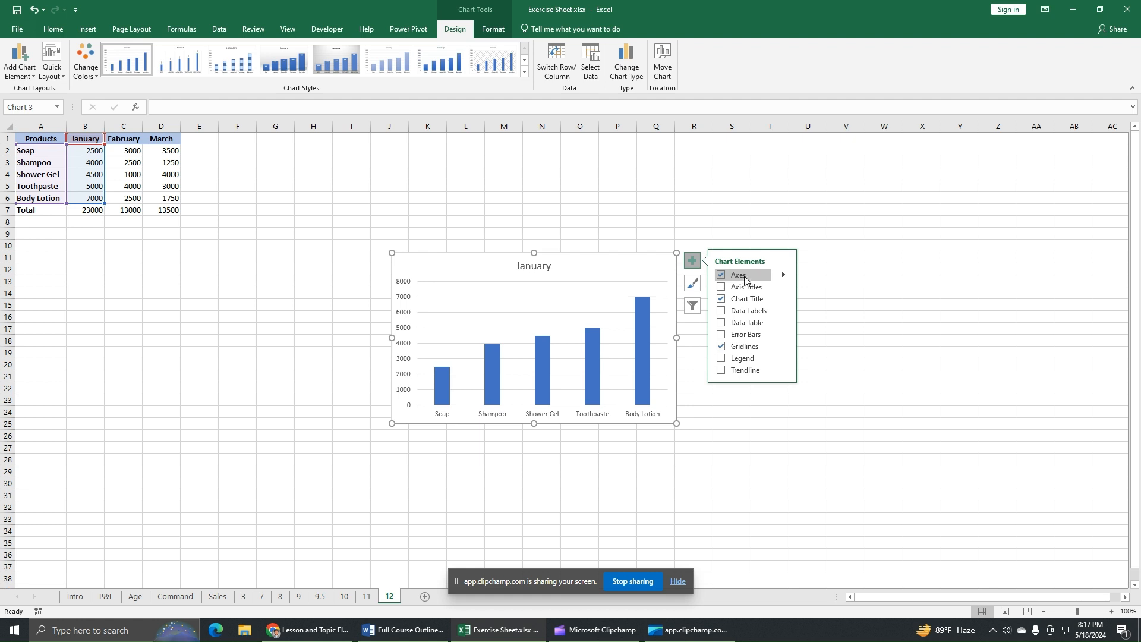
pyautogui.click(721, 275)
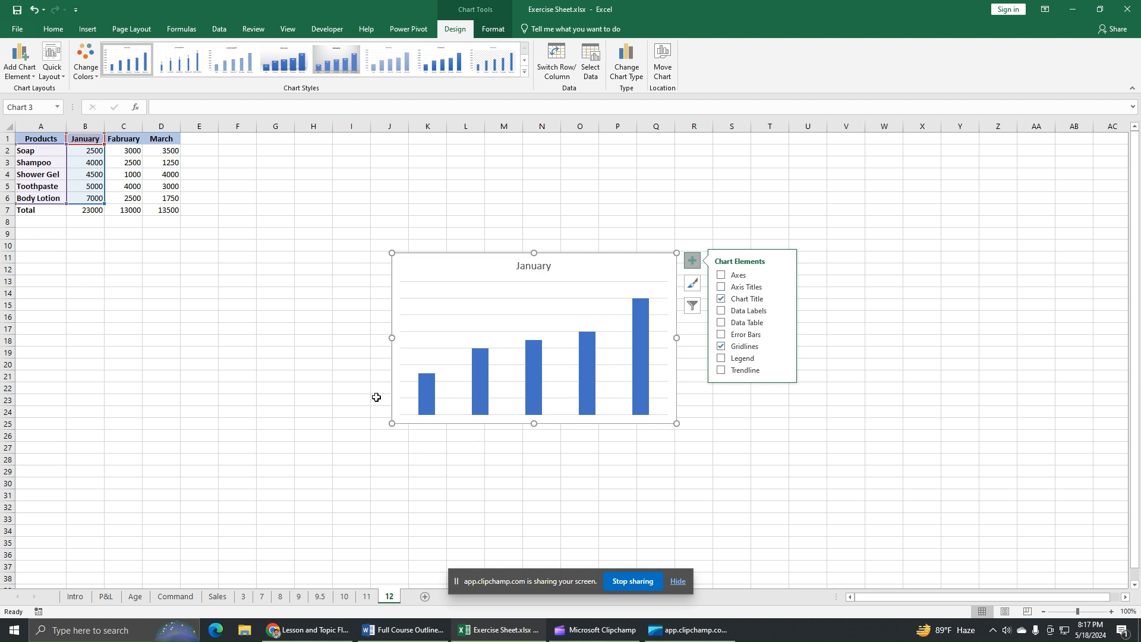
pyautogui.click(722, 275)
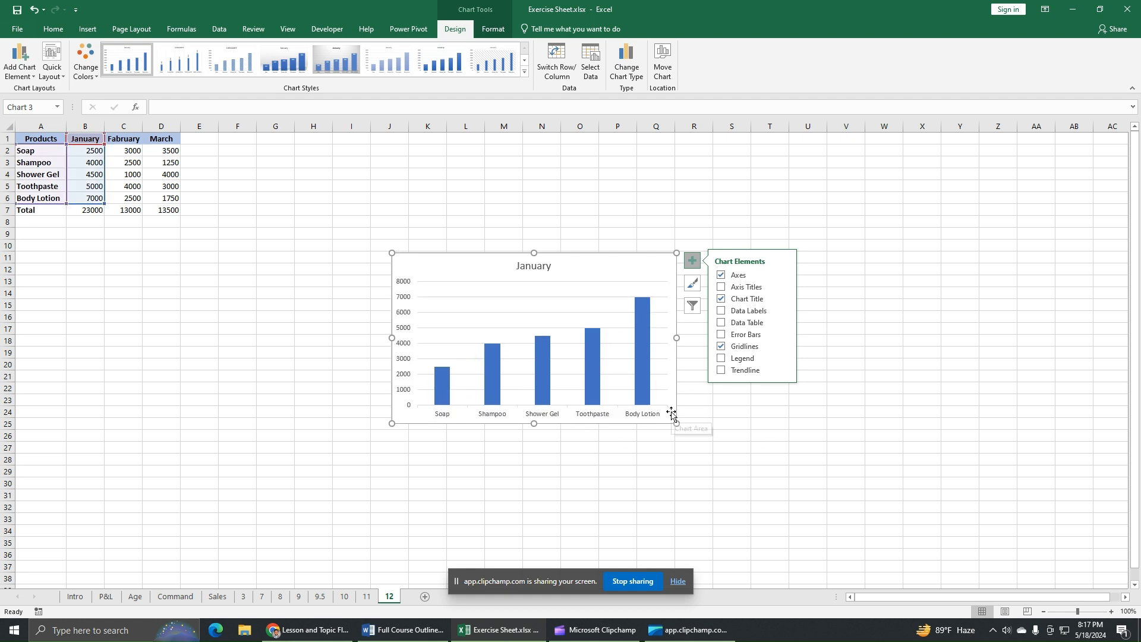
pyautogui.click(781, 277)
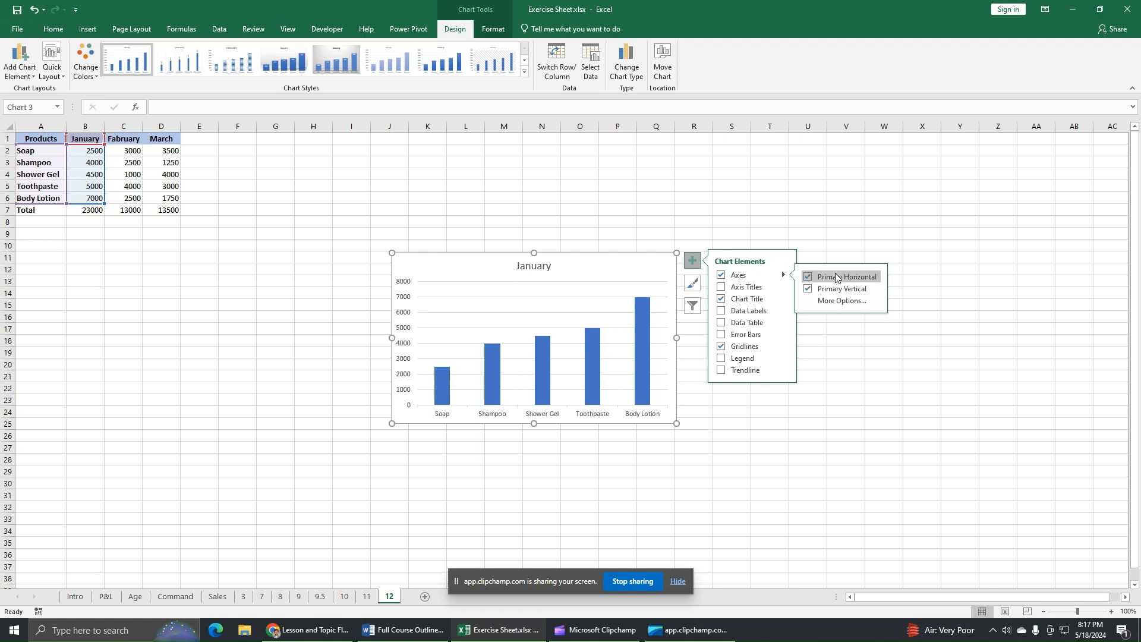
# Step: Try axis titles on and off, and leave them added to both the horizontal and vertical axes of the chart
pyautogui.click(743, 290)
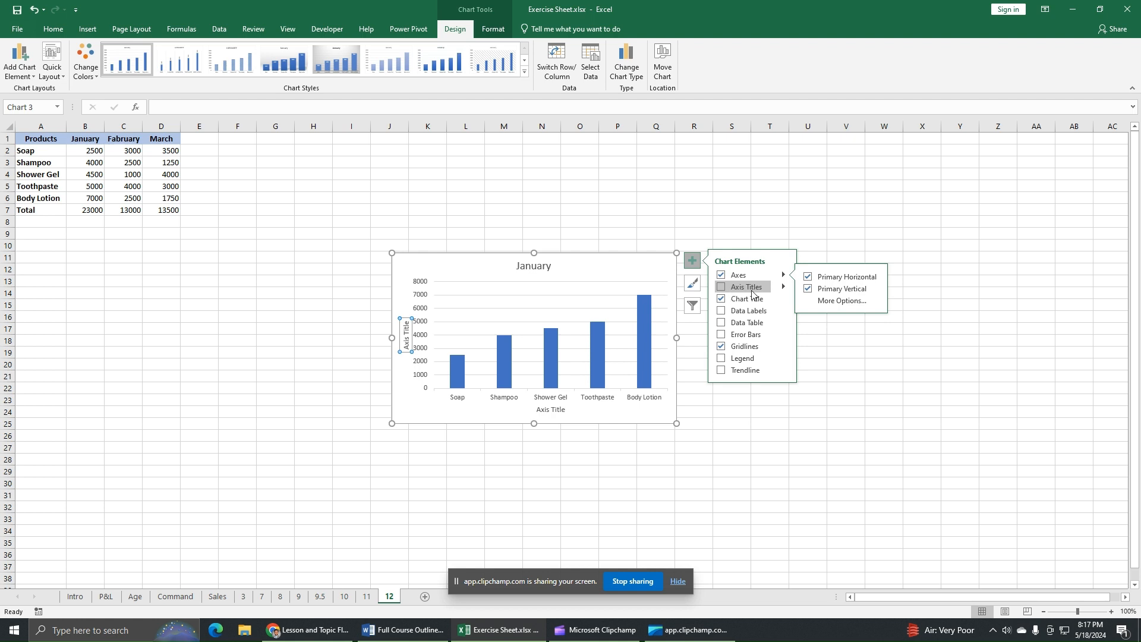
pyautogui.click(713, 290)
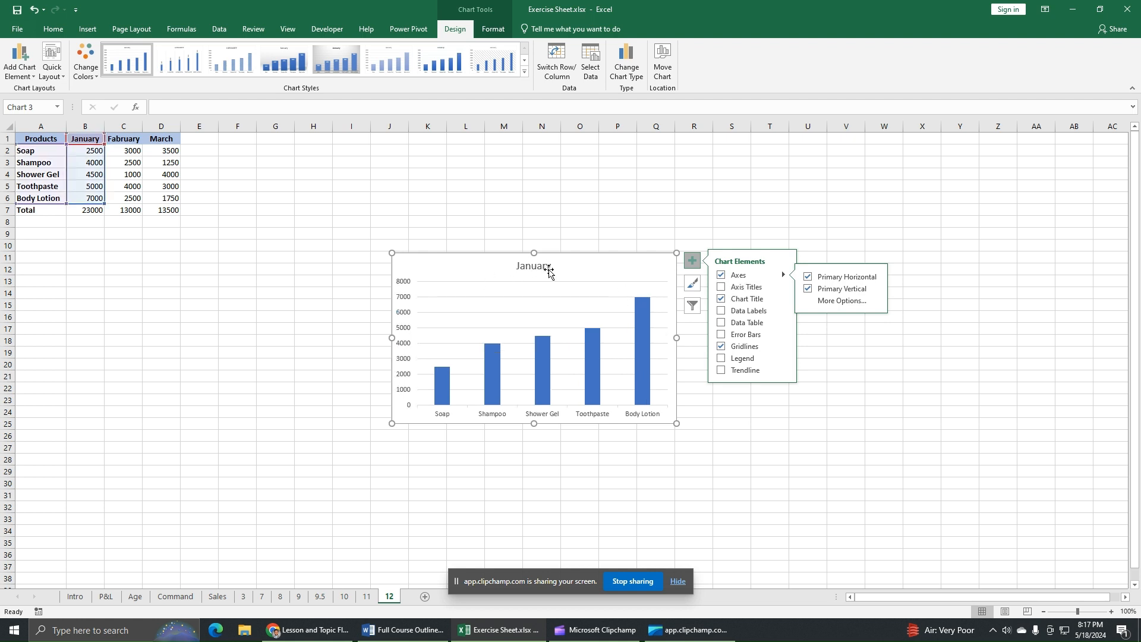
pyautogui.click(722, 289)
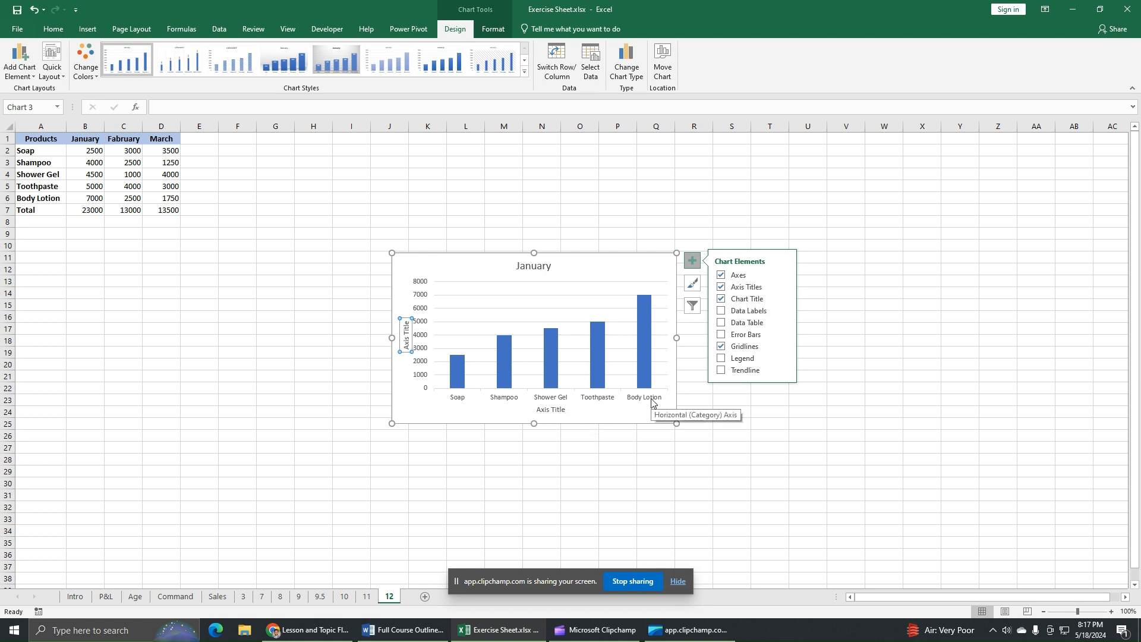
pyautogui.click(782, 283)
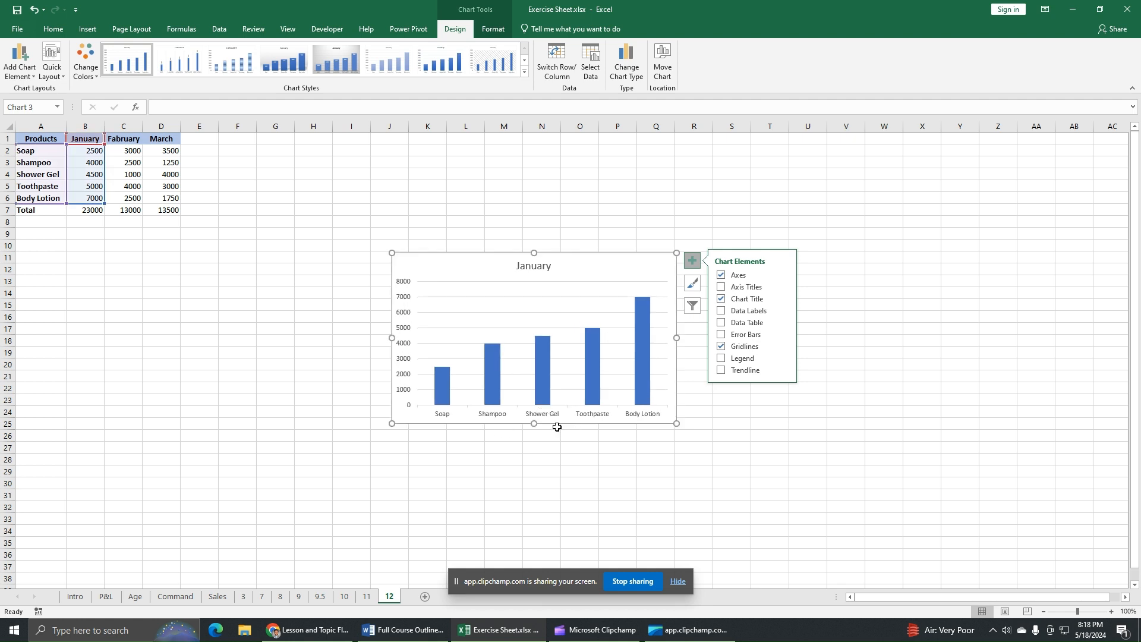
pyautogui.click(722, 289)
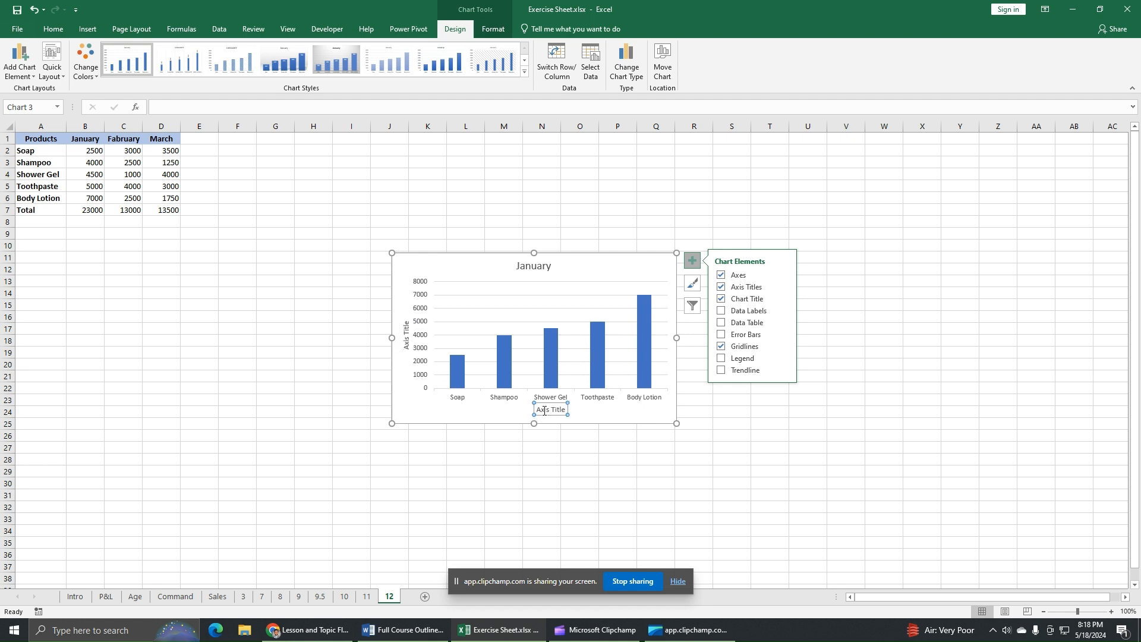
# Step: Replace the placeholder text of the vertical axis title with "Revenue"
pyautogui.click(406, 324)
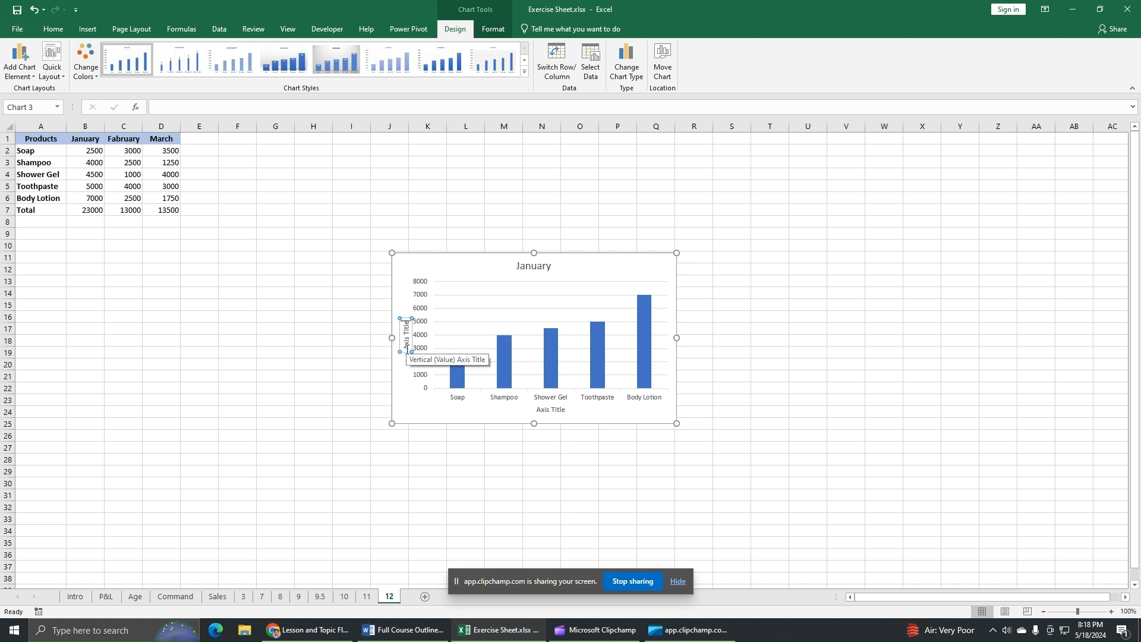
pyautogui.press('BackSpace')
pyautogui.press('BackSpace')
pyautogui.press('BackSpace')
pyautogui.press('BackSpace')
pyautogui.press('BackSpace')
pyautogui.press('BackSpace')
pyautogui.press('BackSpace')
pyautogui.press('BackSpace')
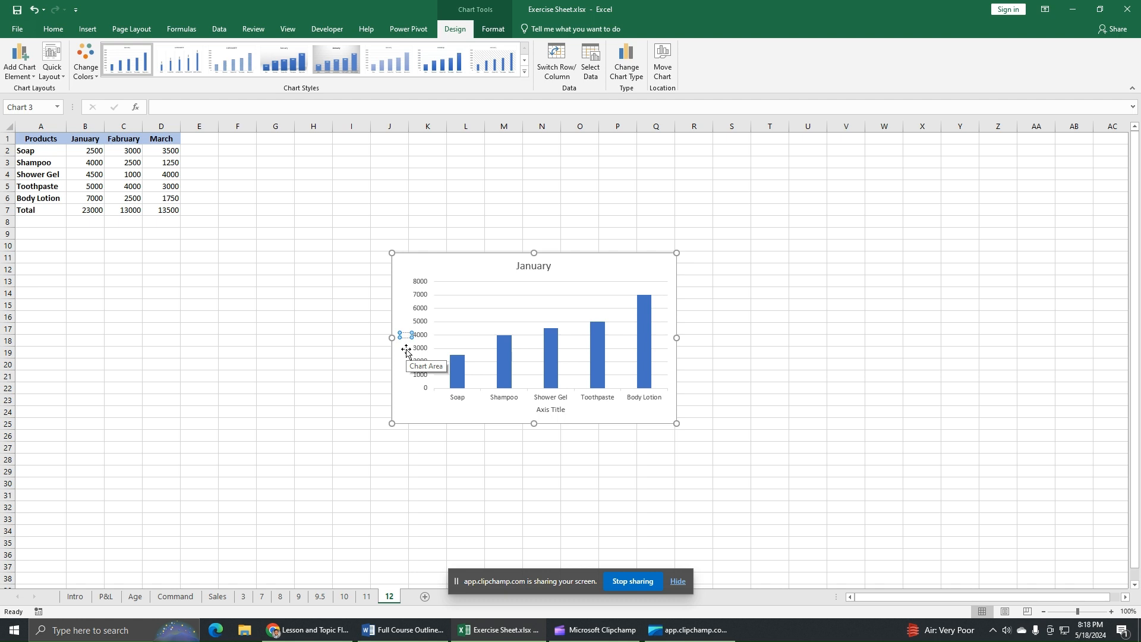
pyautogui.write('P')
pyautogui.write('evenue')
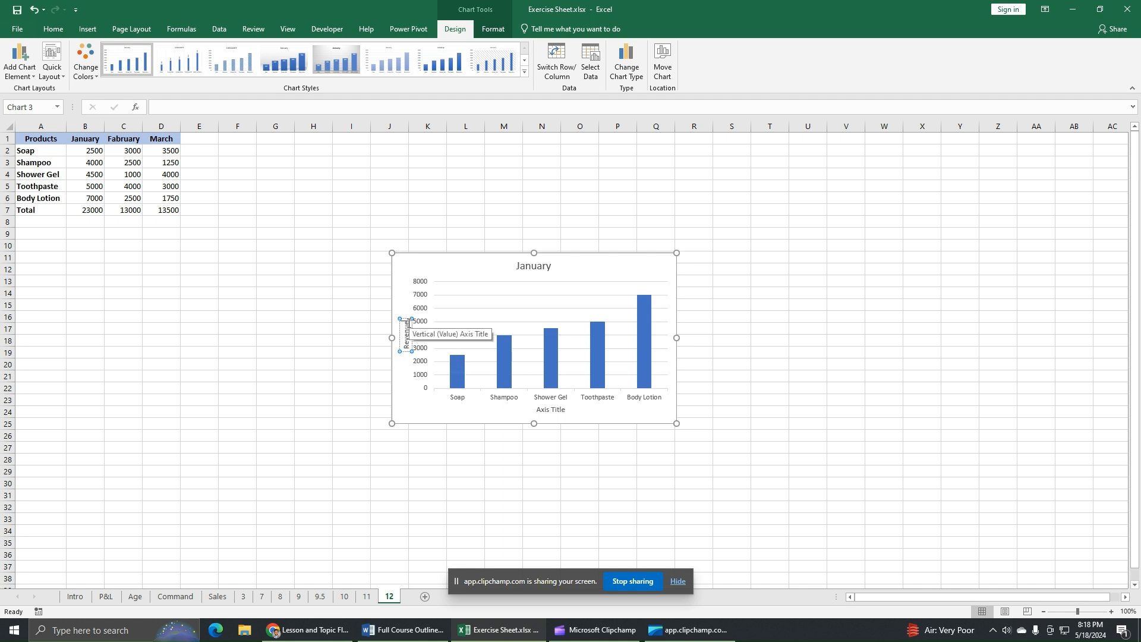
# Step: Format the vertical axis title "Revenue" as bold with a font size of 12
pyautogui.doubleClick(407, 333)
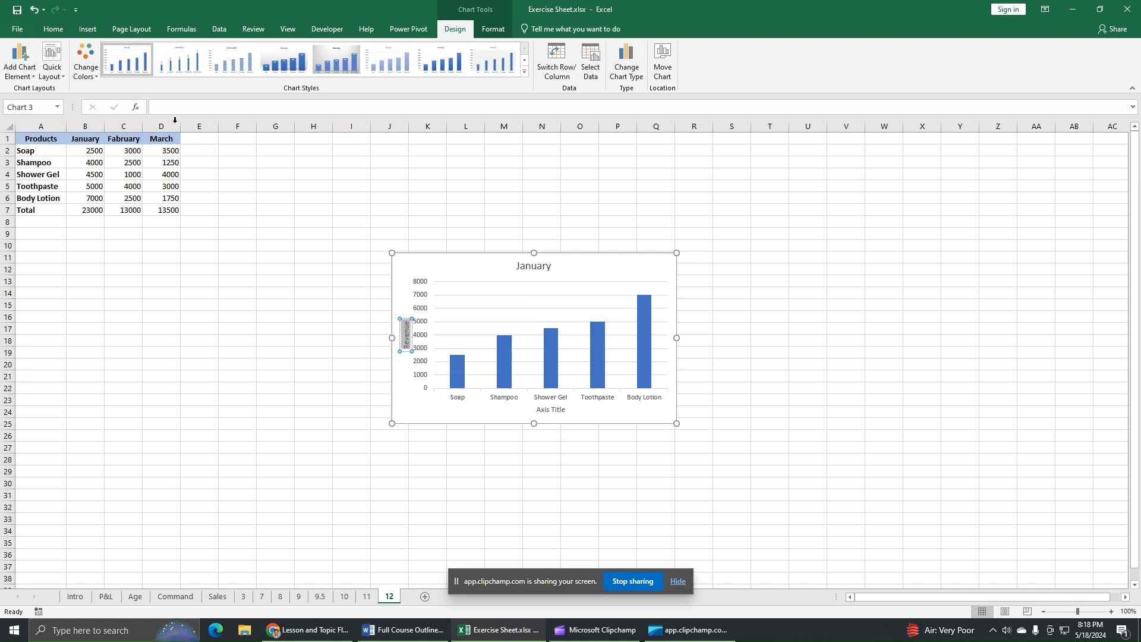
pyautogui.click(53, 29)
pyautogui.click(190, 51)
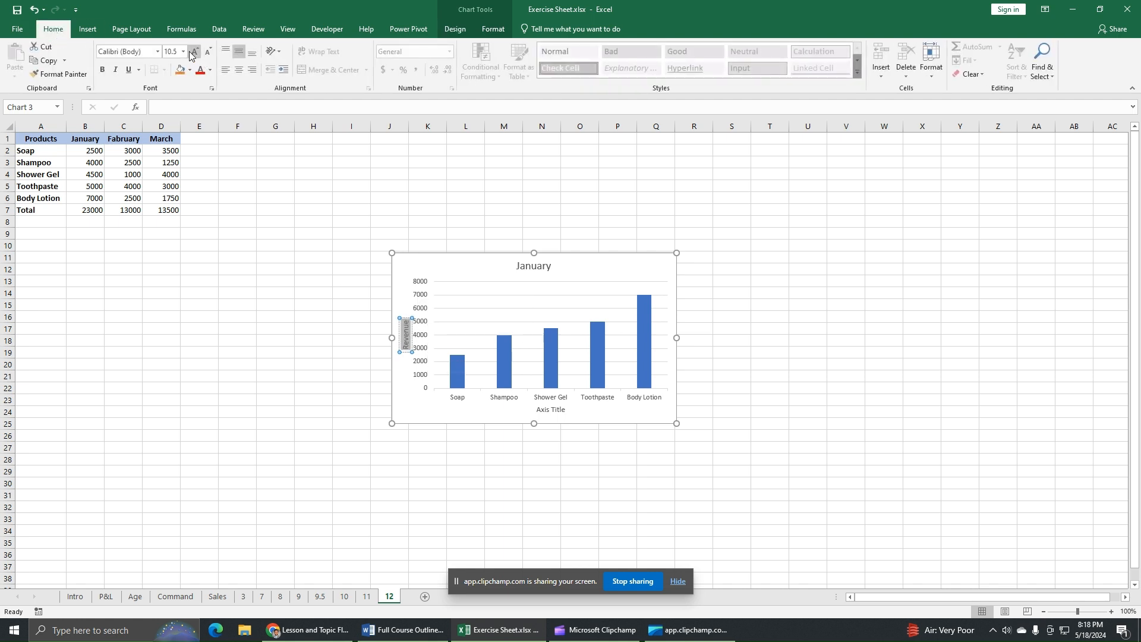
pyautogui.click(190, 52)
pyautogui.click(103, 70)
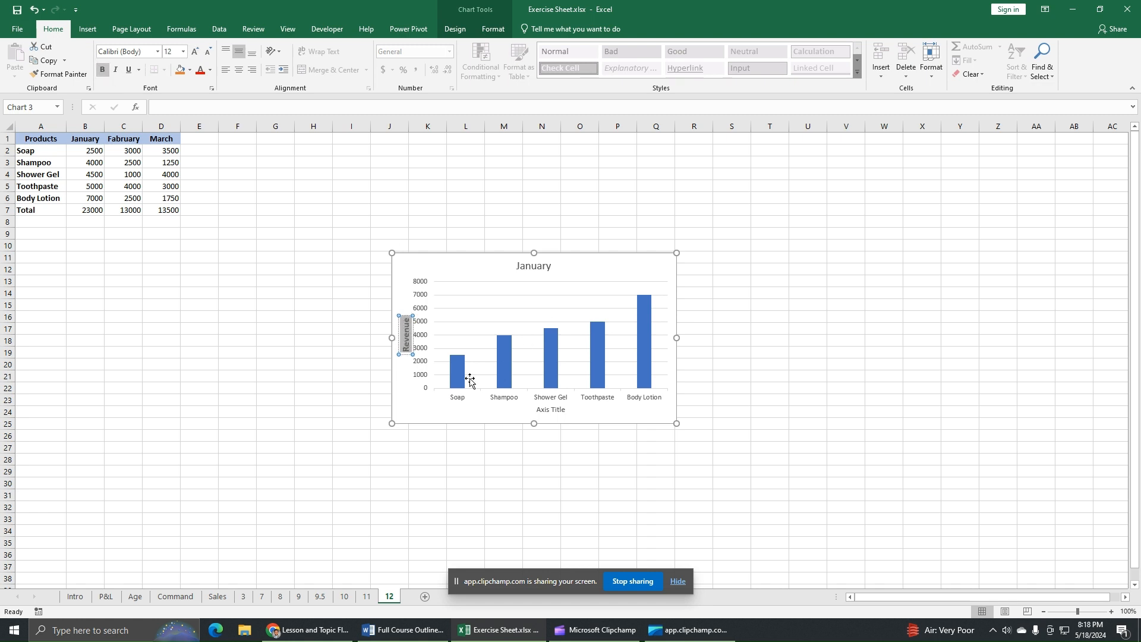
# Step: Format the horizontal axis title as bold with a font size of 12
pyautogui.click(551, 410)
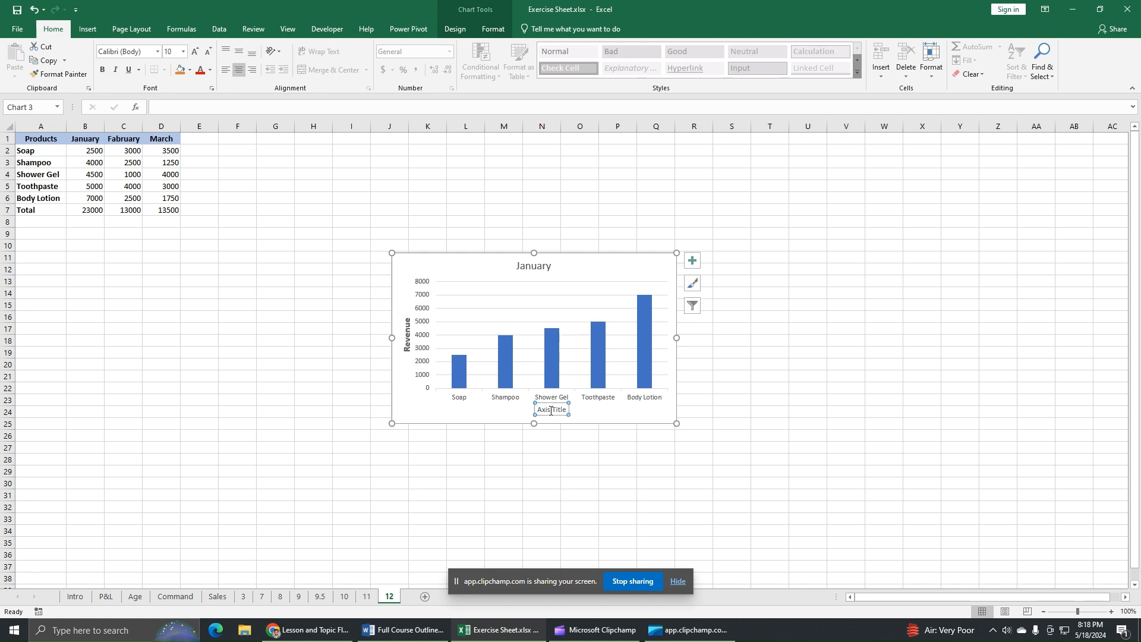
pyautogui.tripleClick(567, 409)
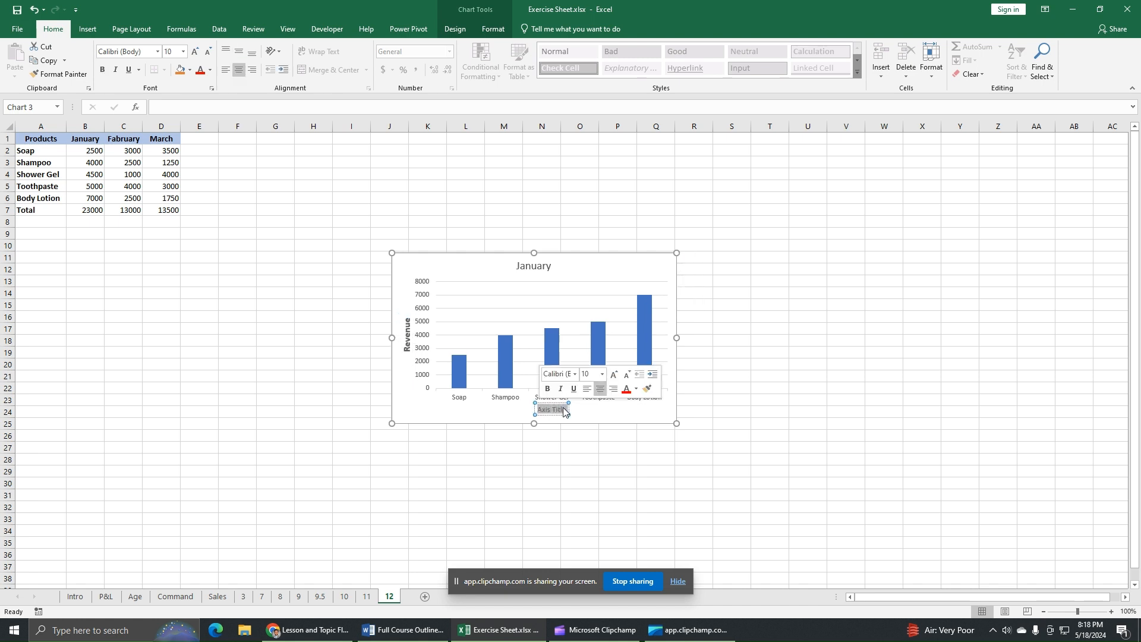
pyautogui.click(101, 70)
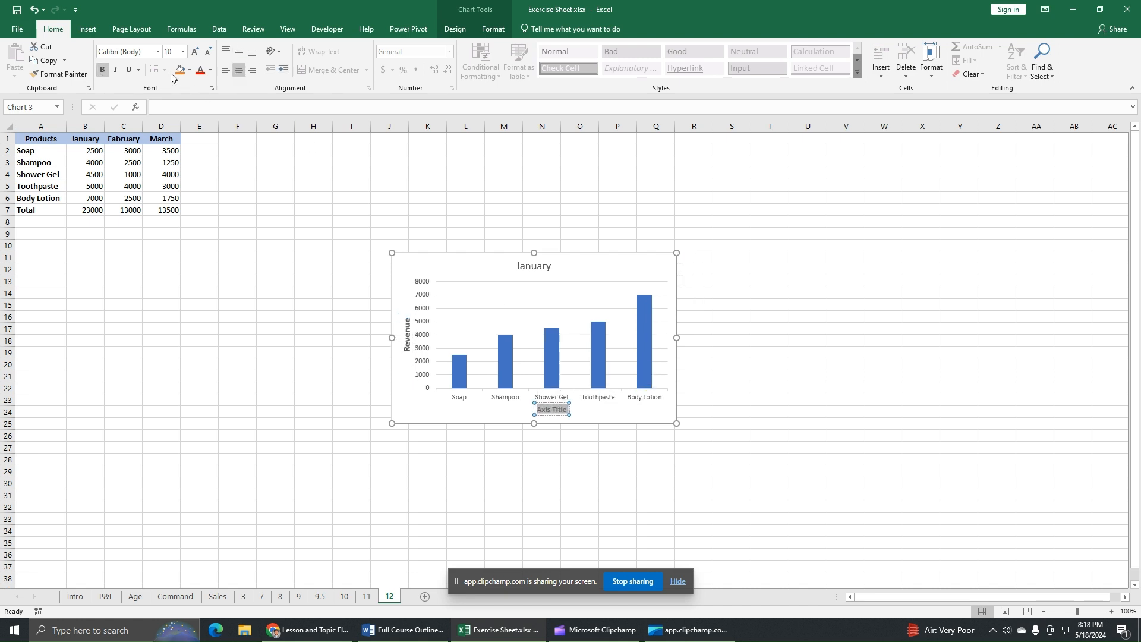
pyautogui.click(195, 54)
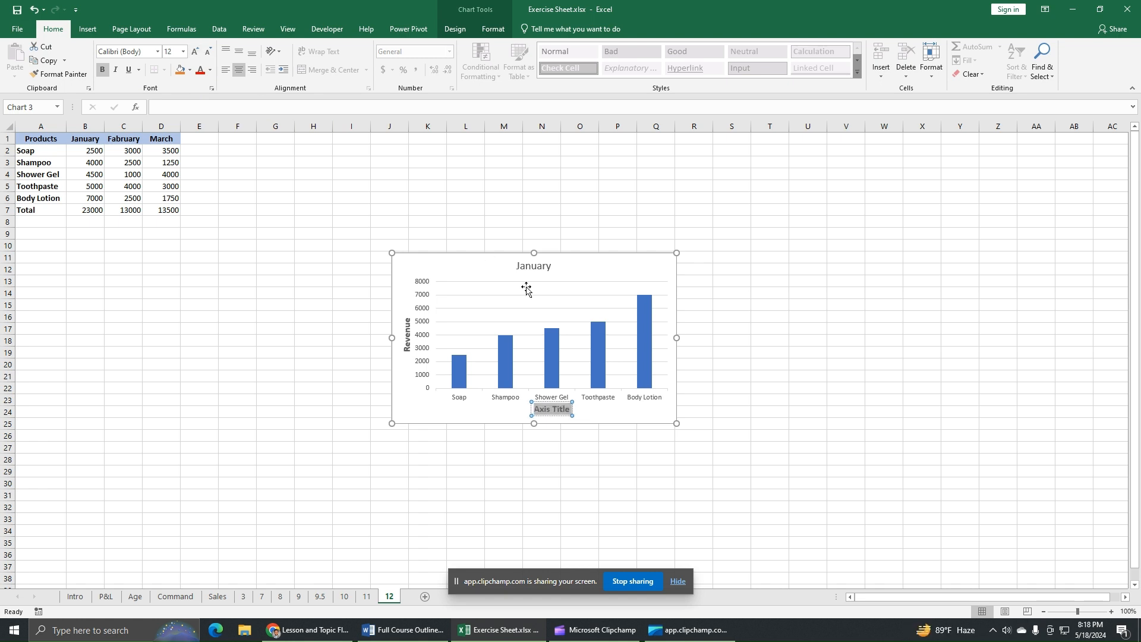
pyautogui.click(469, 416)
# Step: Replace the placeholder text of the horizontal axis title with "Products"
pyautogui.click(569, 409)
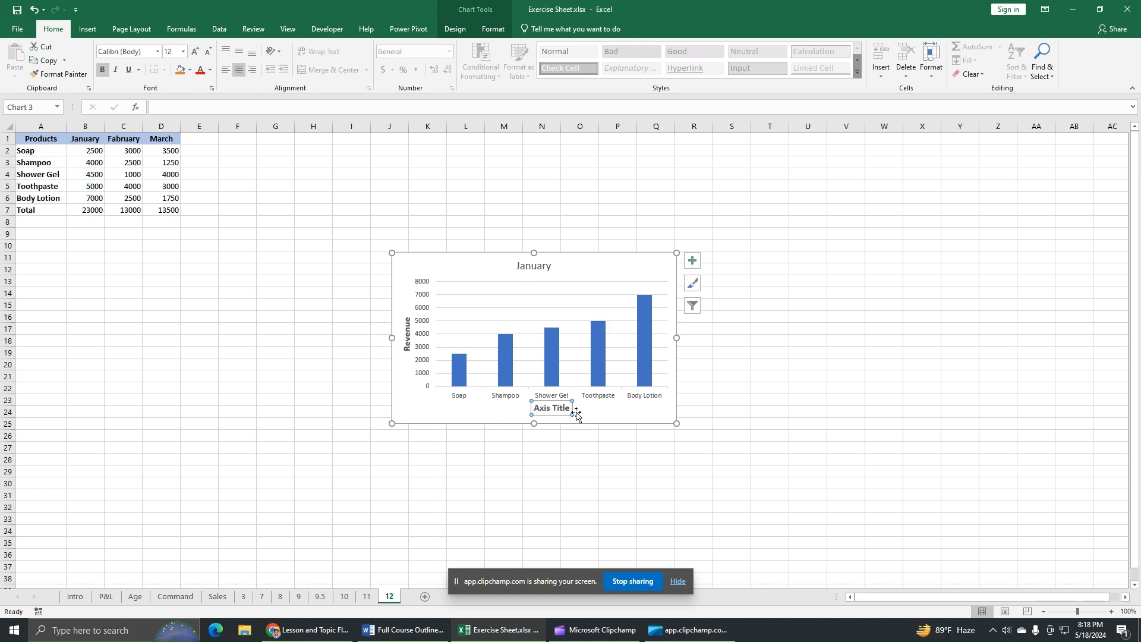
pyautogui.moveTo(570, 409); pyautogui.dragTo(529, 410)
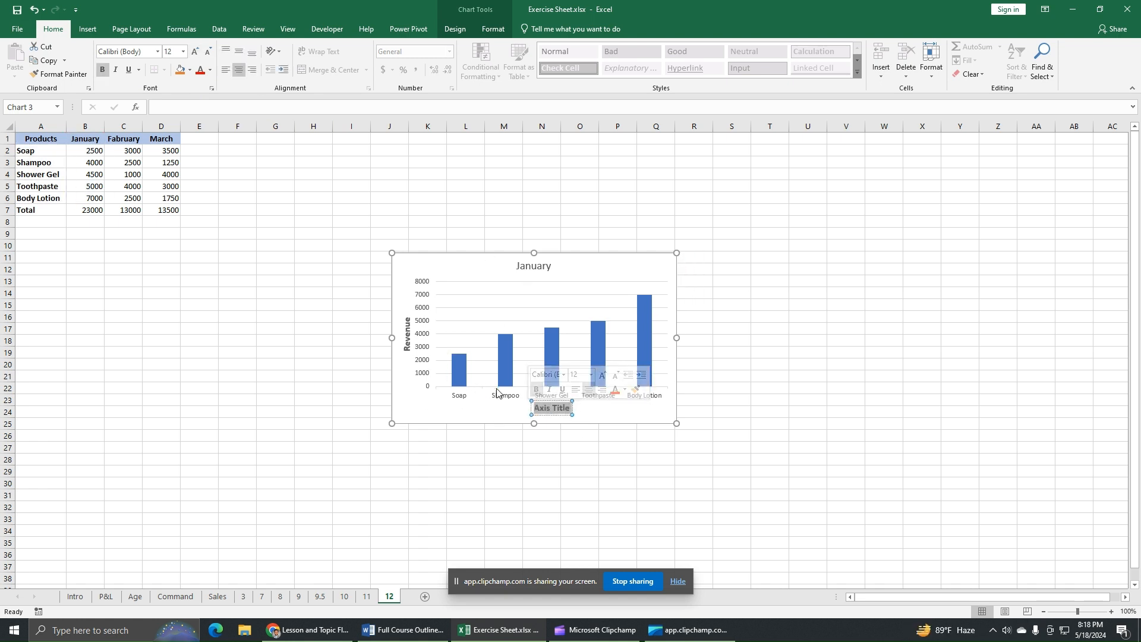
pyautogui.write('P')
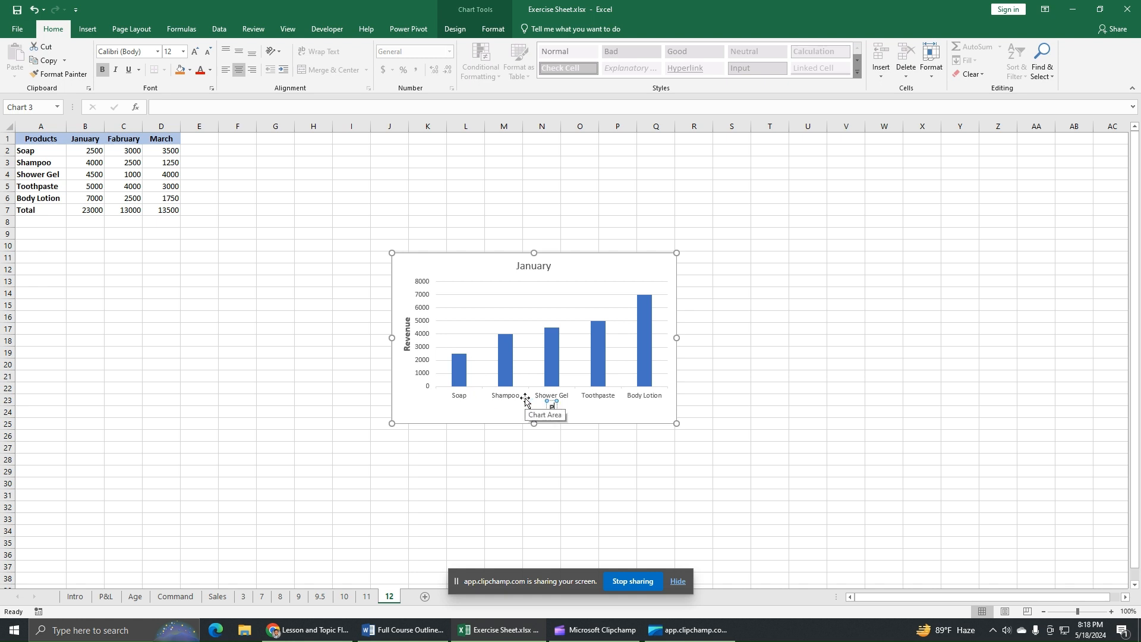
pyautogui.write('roducts')
pyautogui.click(433, 415)
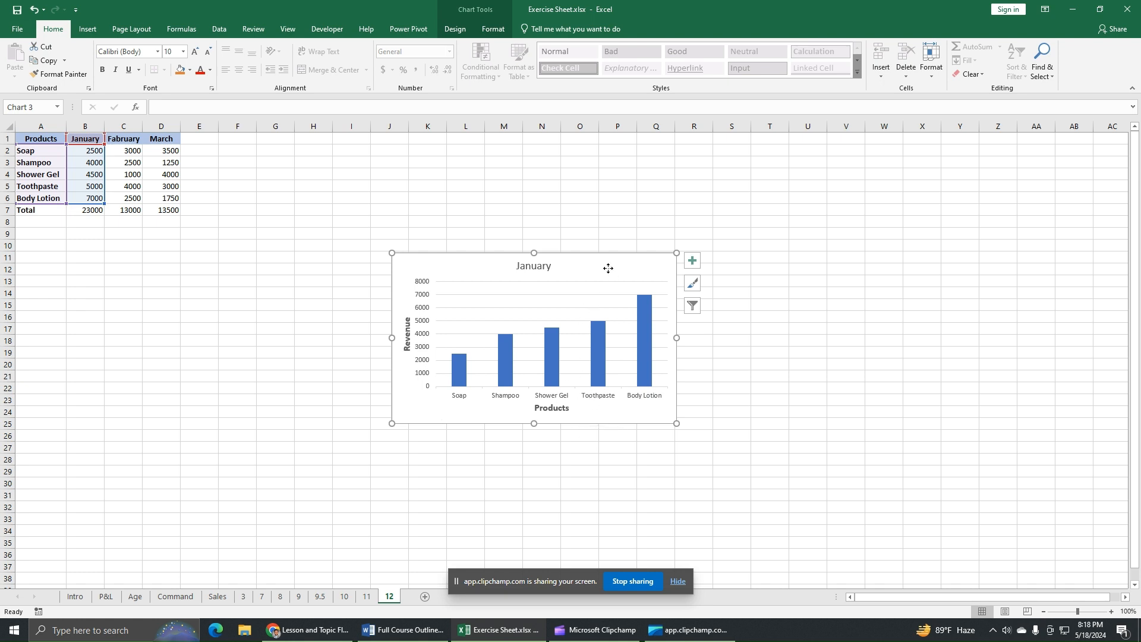
# Step: Try removing the chart title through the chart elements, and restore it above the plot
pyautogui.click(692, 261)
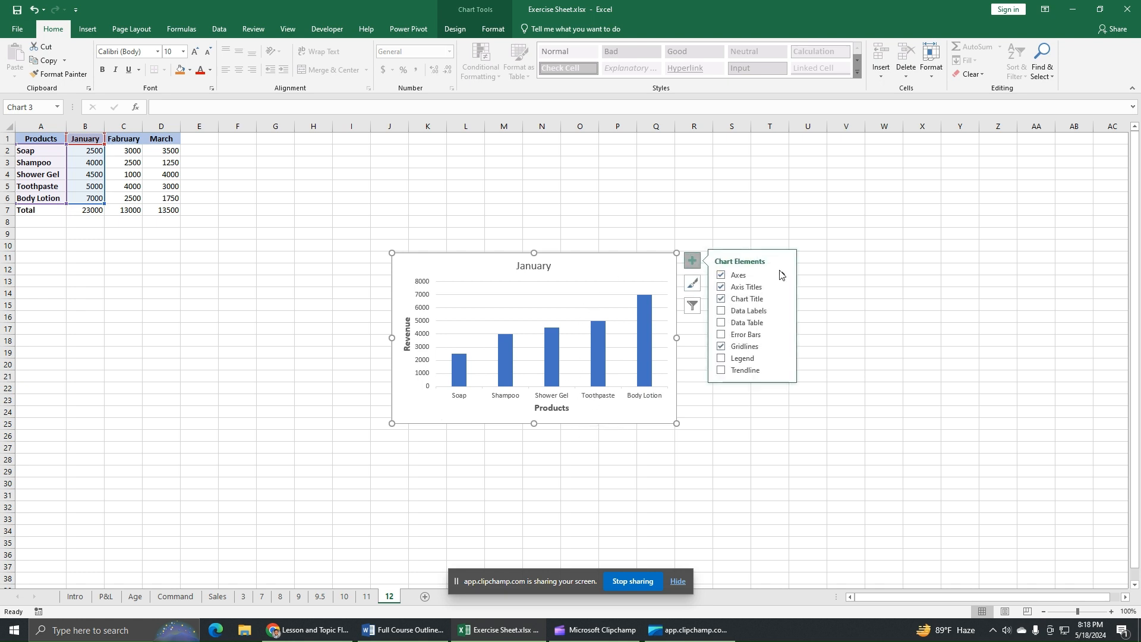
pyautogui.click(721, 299)
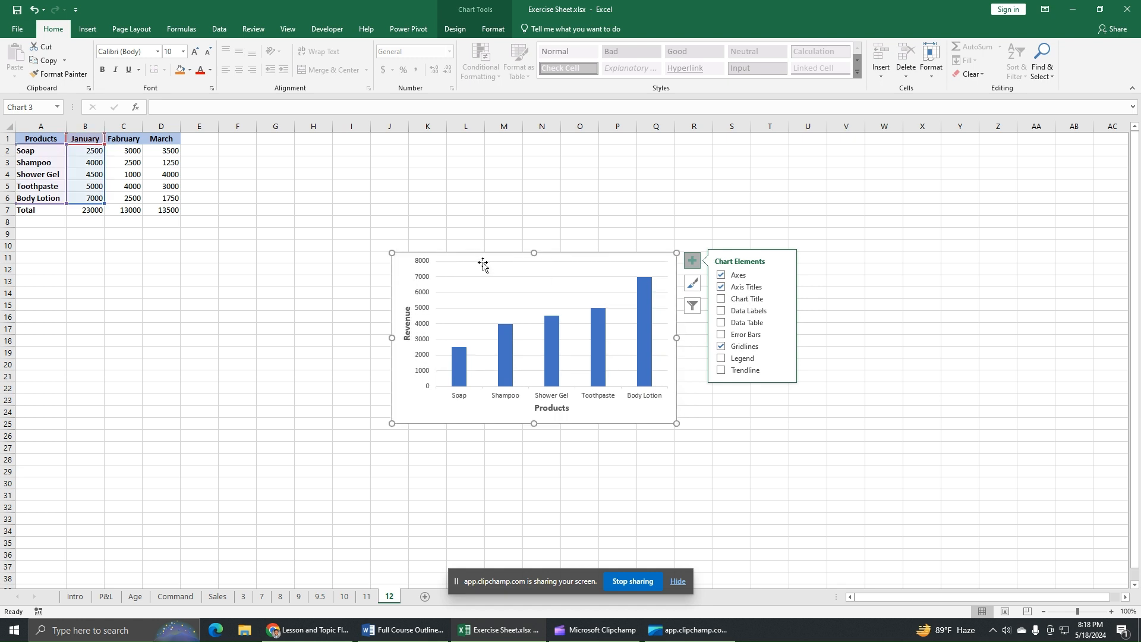
pyautogui.click(722, 300)
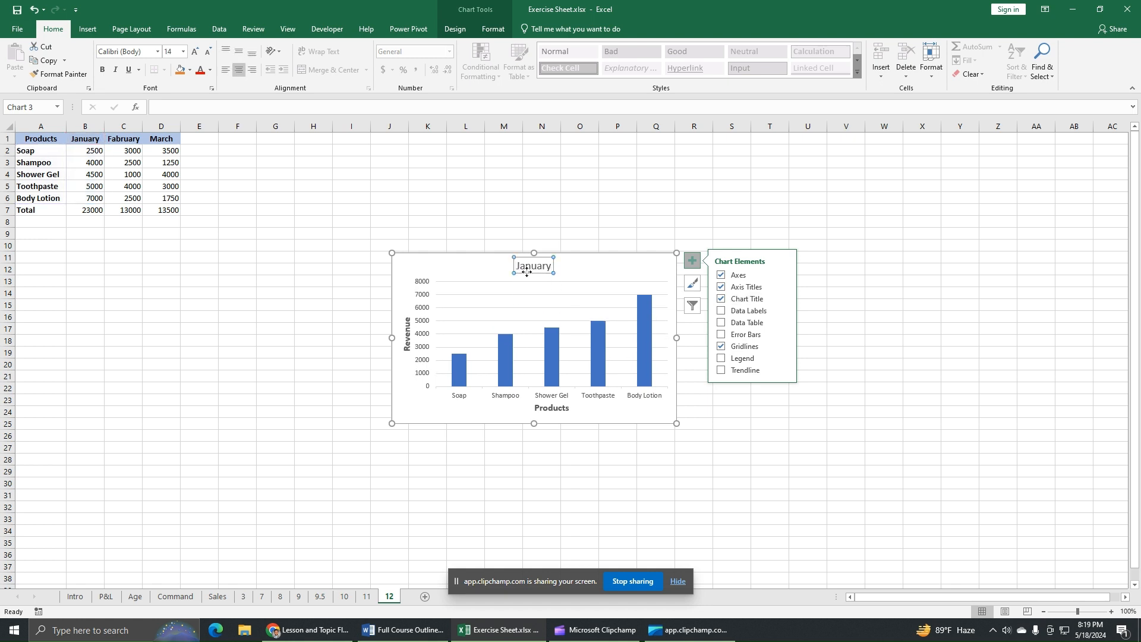
# Step: Change the chart title to "Revenue in January"
pyautogui.moveTo(552, 267); pyautogui.dragTo(526, 268)
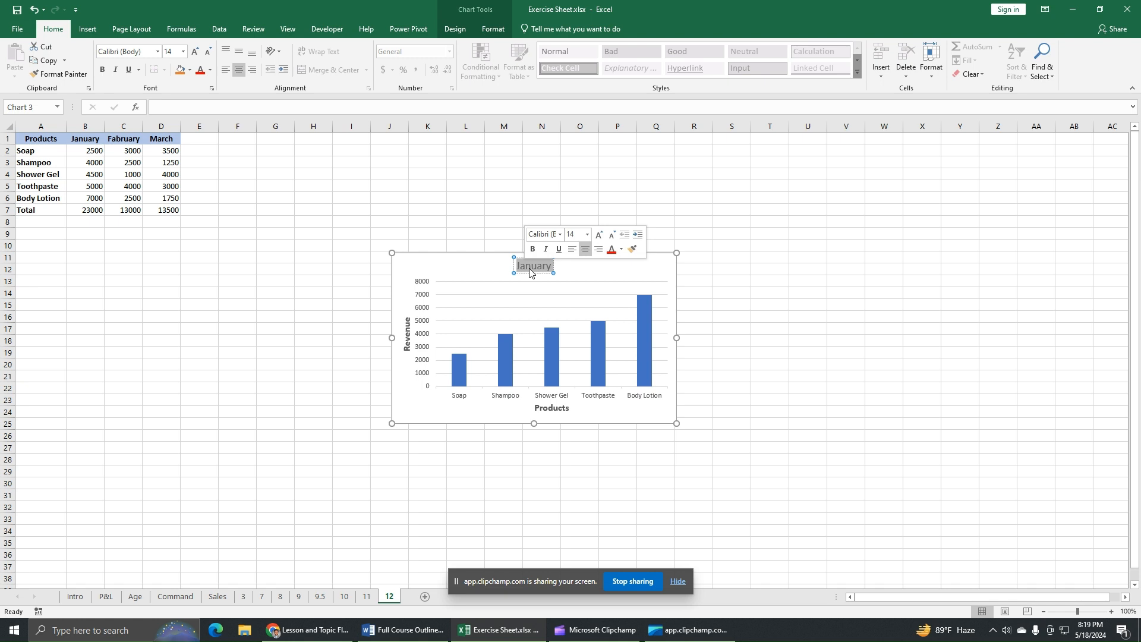
pyautogui.write('R')
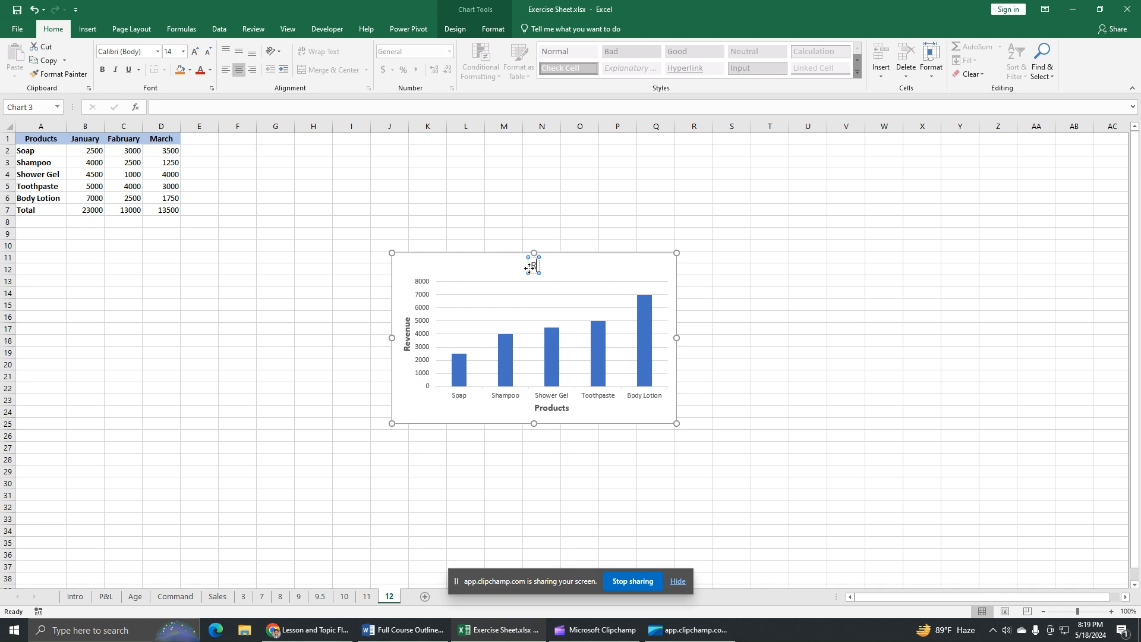
pyautogui.write('evenue of Produ')
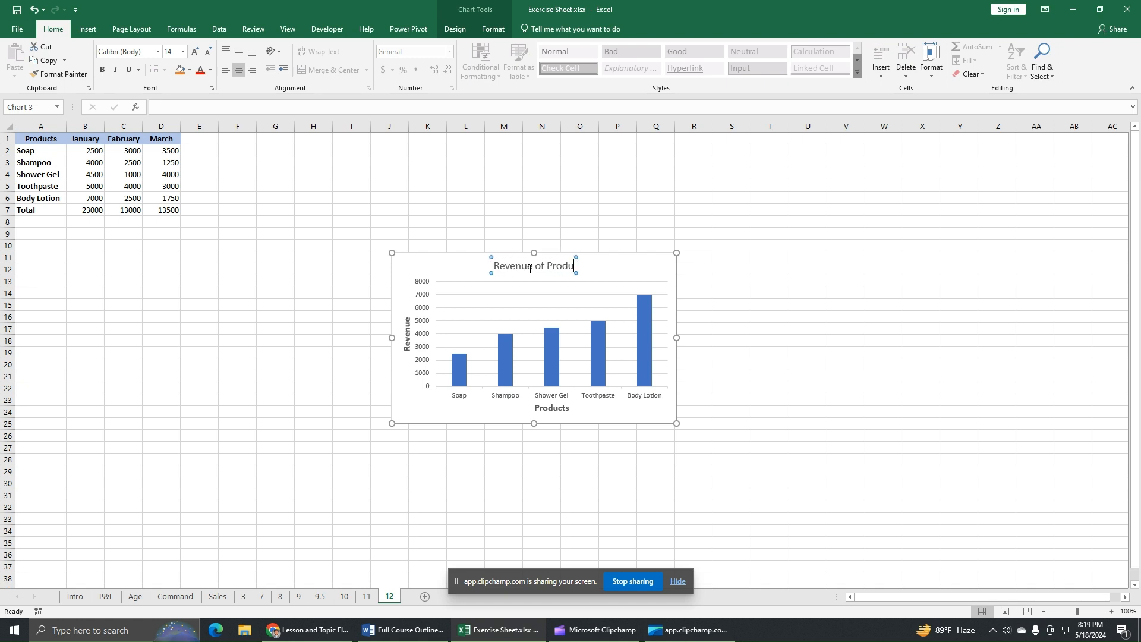
pyautogui.press('BackSpace')
pyautogui.press('BackSpace')
pyautogui.press('BackSpace')
pyautogui.press('BackSpace')
pyautogui.press('BackSpace')
pyautogui.press('BackSpace')
pyautogui.press('BackSpace')
pyautogui.press('BackSpace')
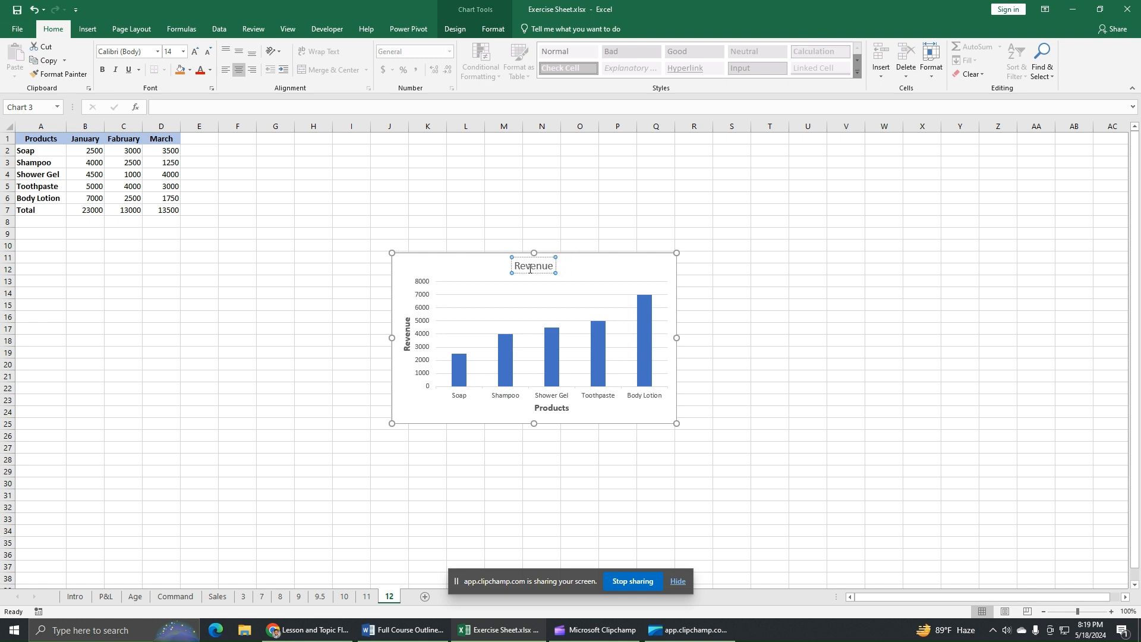
pyautogui.write('in January')
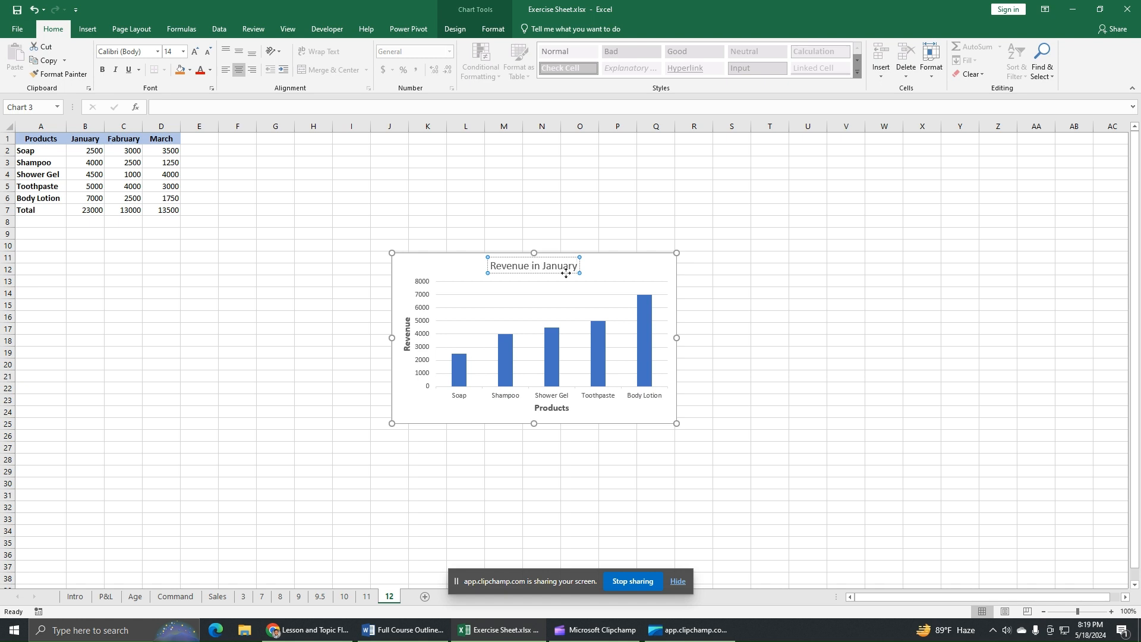
pyautogui.click(578, 265)
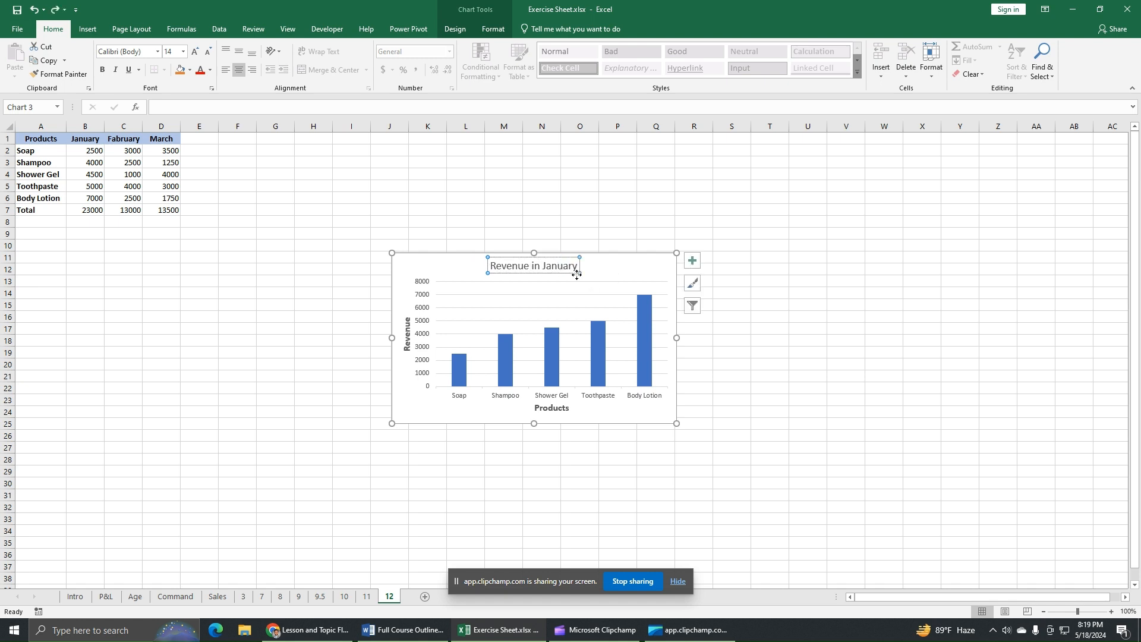
# Step: Format the chart title "Revenue in January" as bold italic with a font size of 16
pyautogui.click(576, 273)
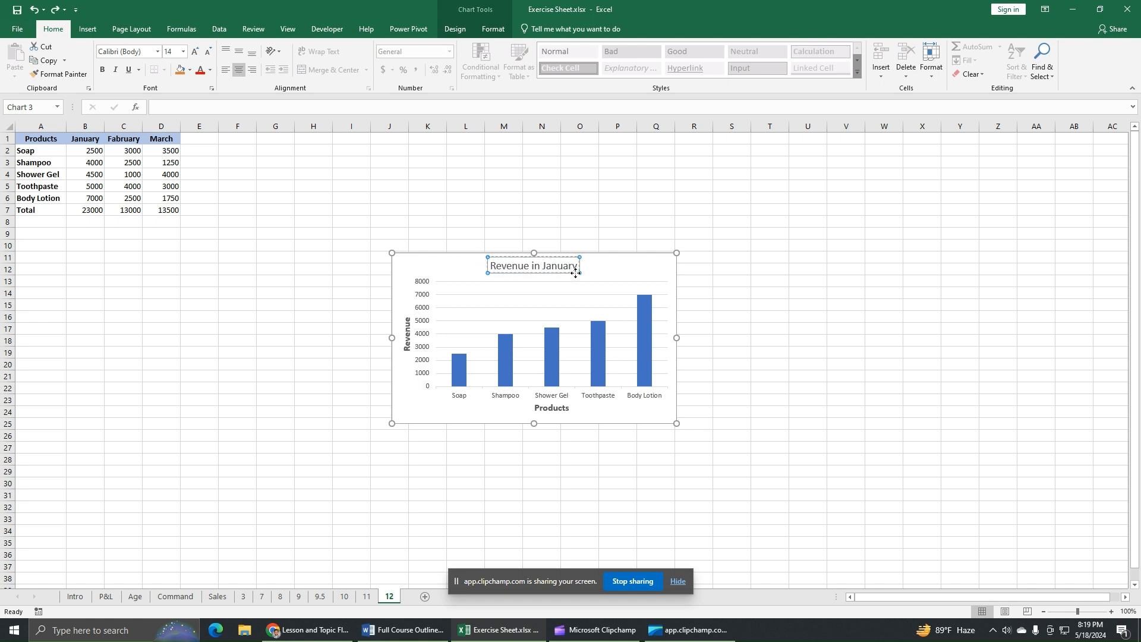
pyautogui.click(575, 273)
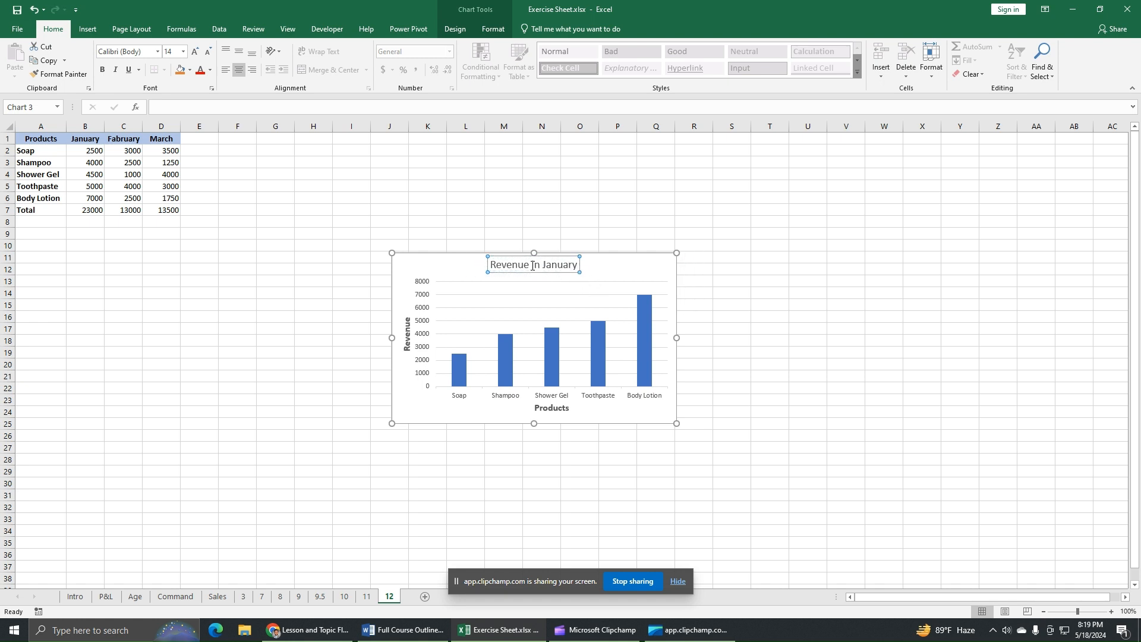
pyautogui.moveTo(538, 265); pyautogui.dragTo(488, 265)
pyautogui.moveTo(577, 267); pyautogui.dragTo(511, 268)
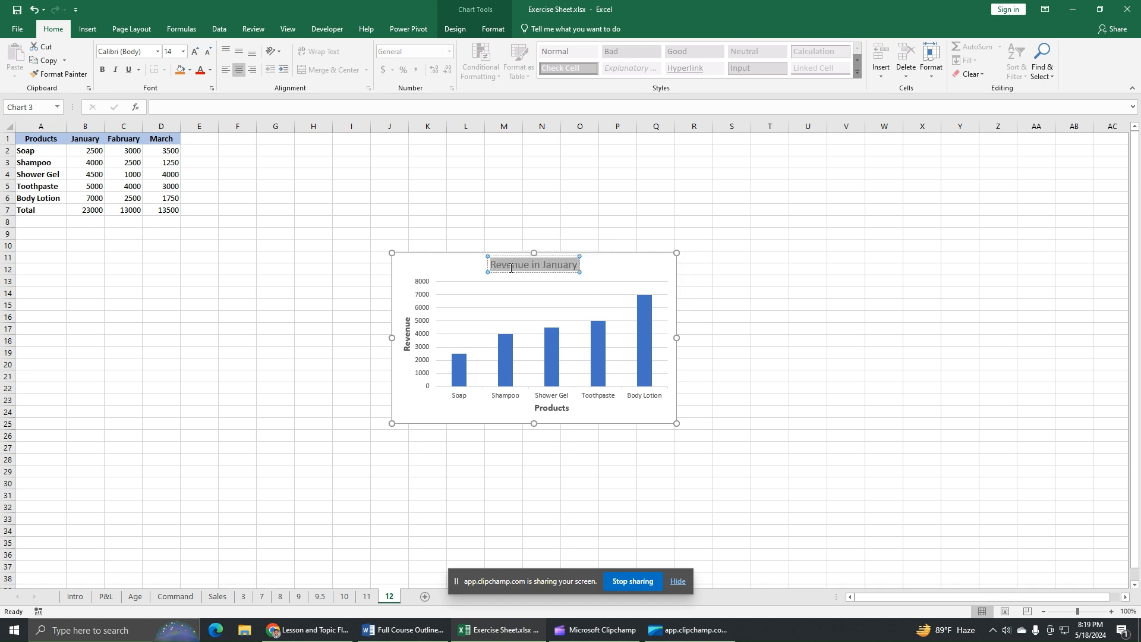
pyautogui.click(195, 52)
pyautogui.click(102, 69)
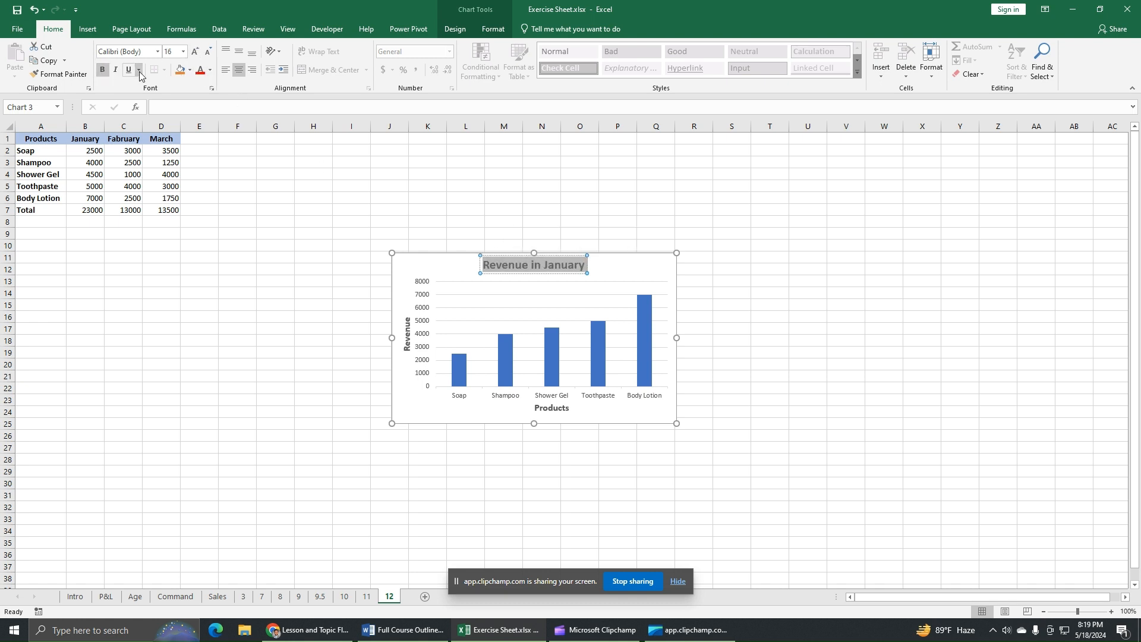
pyautogui.click(115, 70)
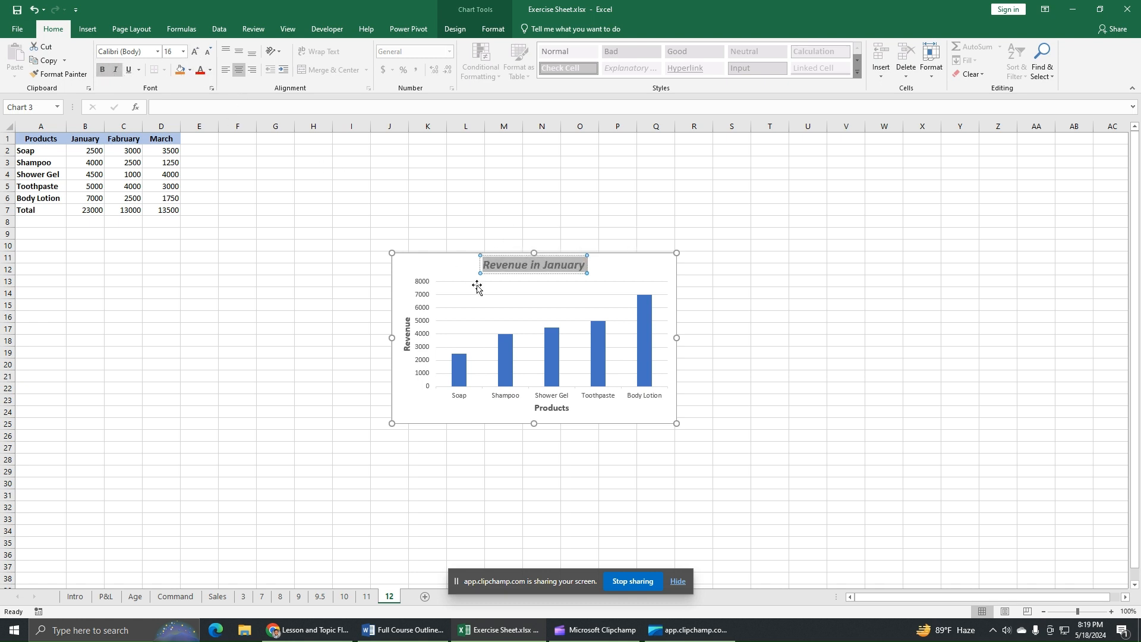
pyautogui.click(443, 266)
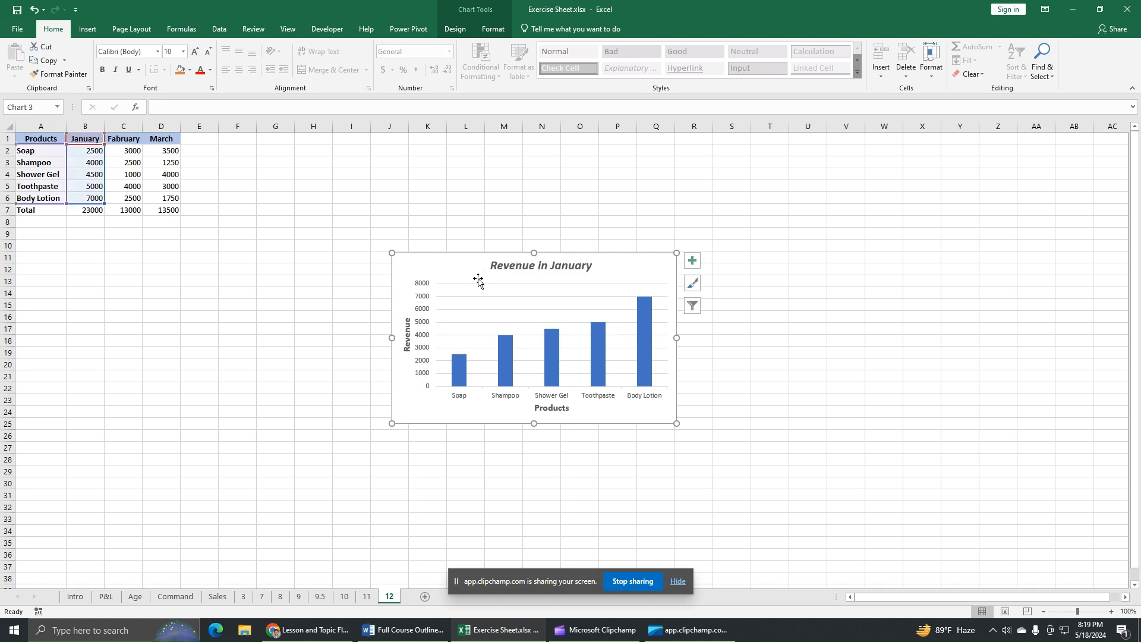
# Step: Add data labels above the columns of the January revenue chart
pyautogui.click(693, 260)
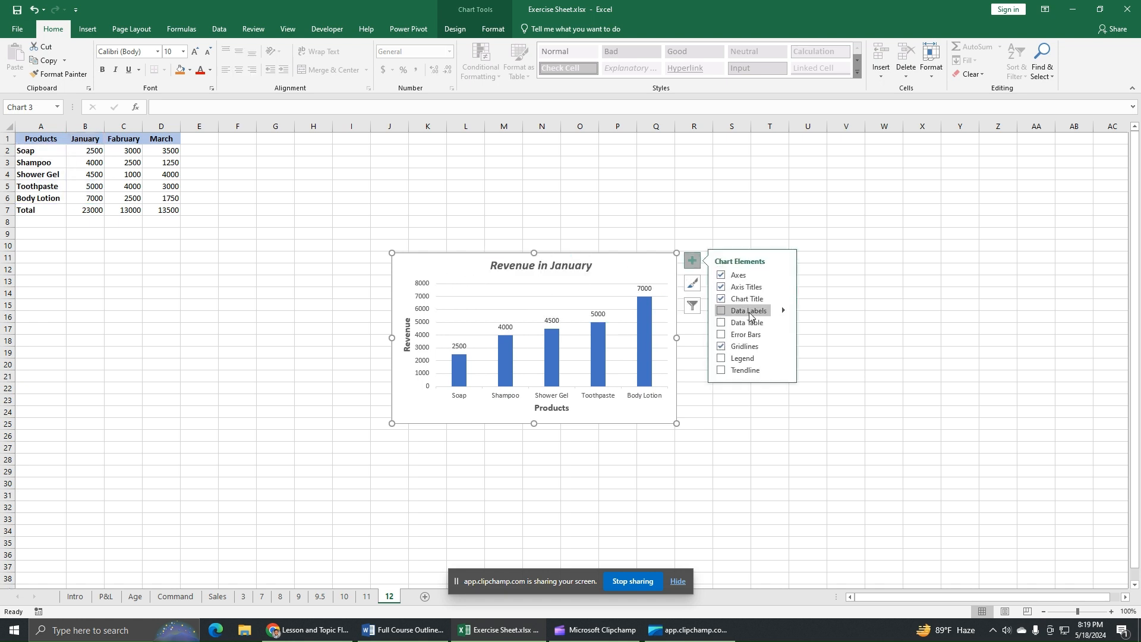
pyautogui.moveTo(463, 366)
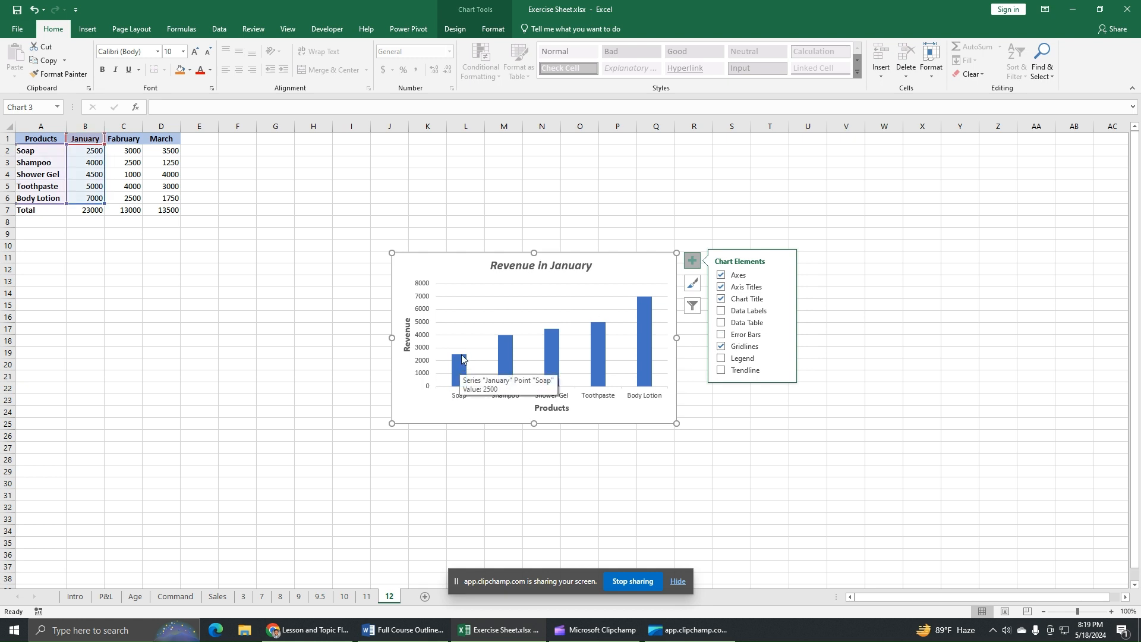
pyautogui.moveTo(505, 339)
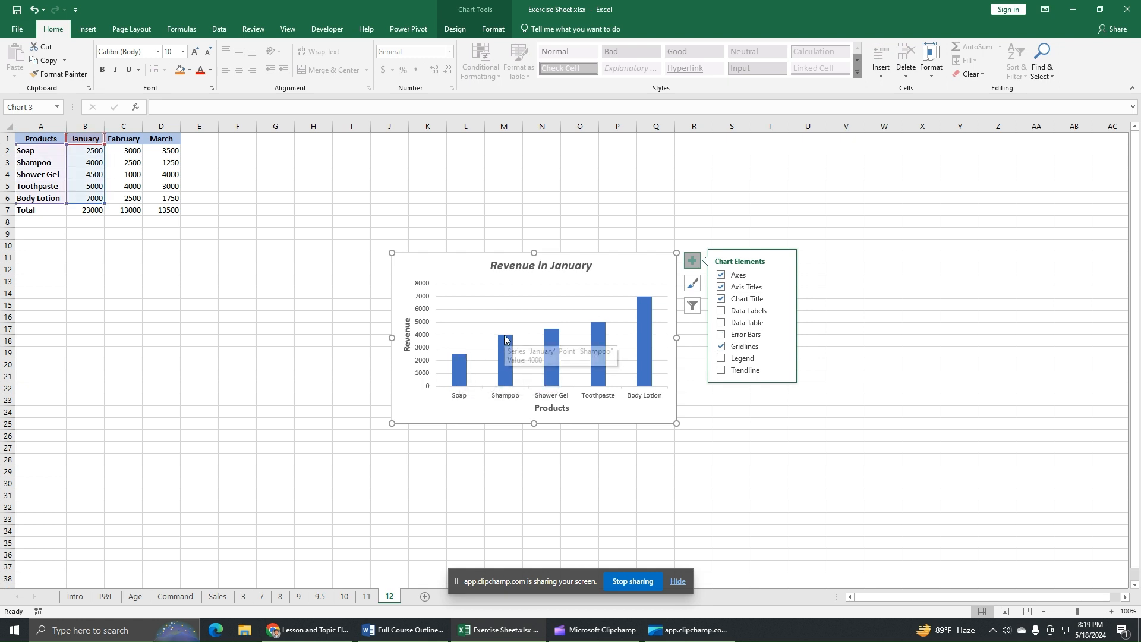
pyautogui.moveTo(552, 332)
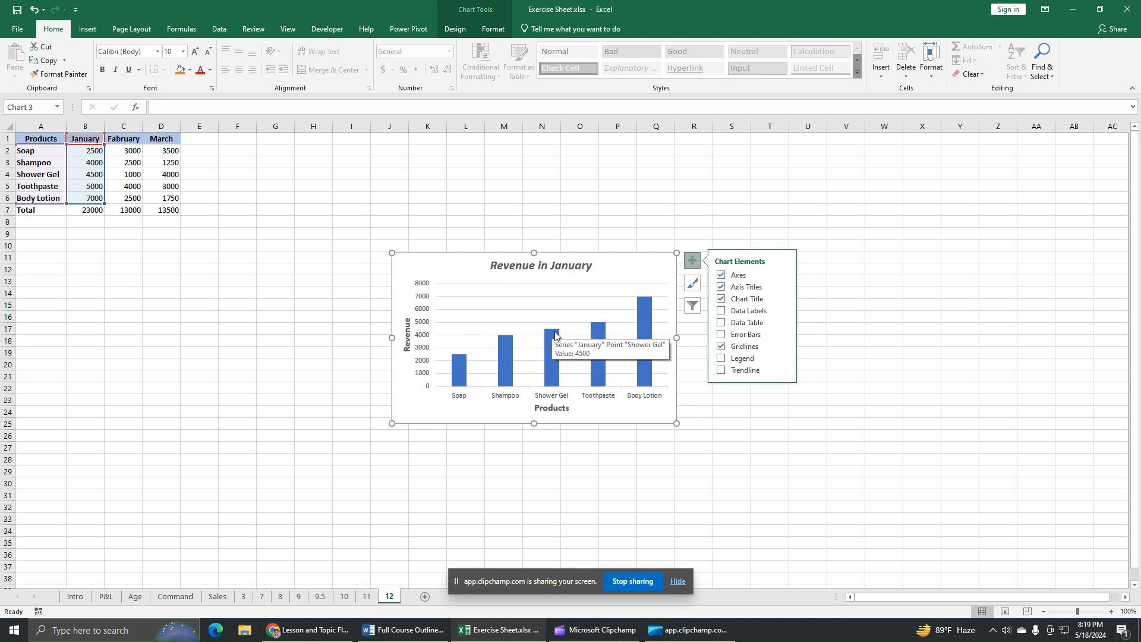
pyautogui.moveTo(595, 343)
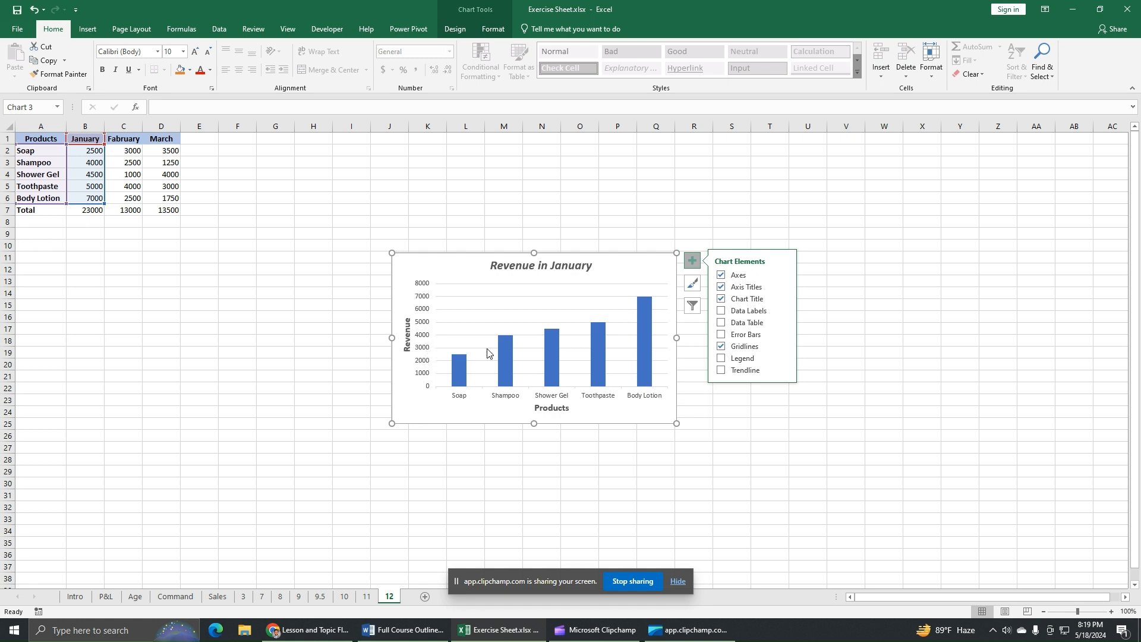
pyautogui.click(722, 313)
# Step: Make all the chart's data labels bold with a font size of 10
pyautogui.click(512, 327)
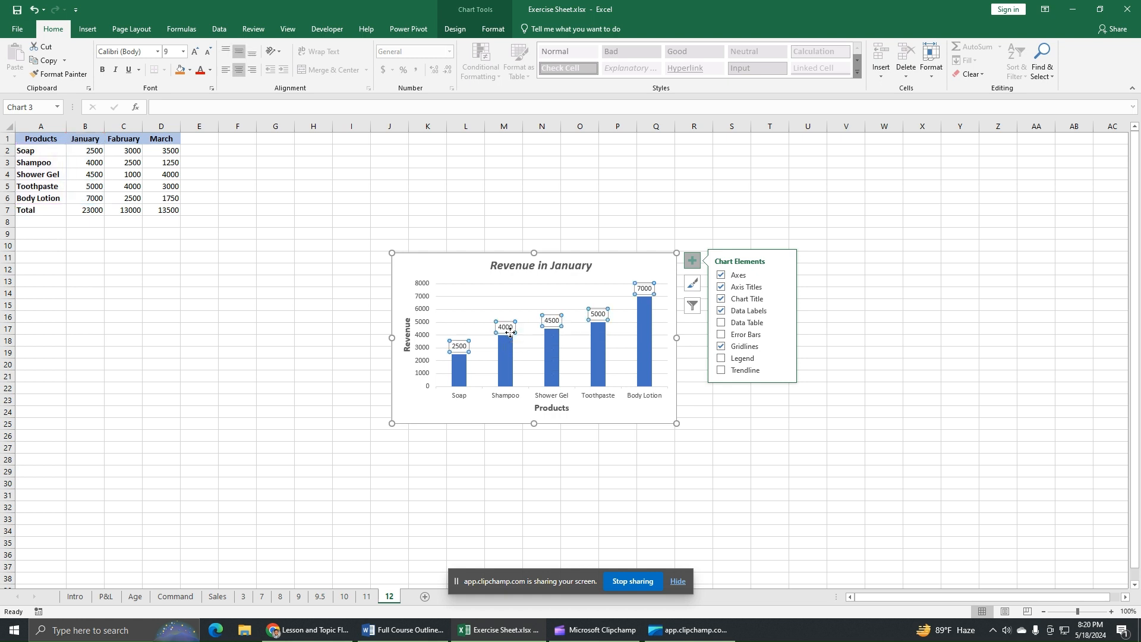
pyautogui.click(510, 332)
pyautogui.click(555, 347)
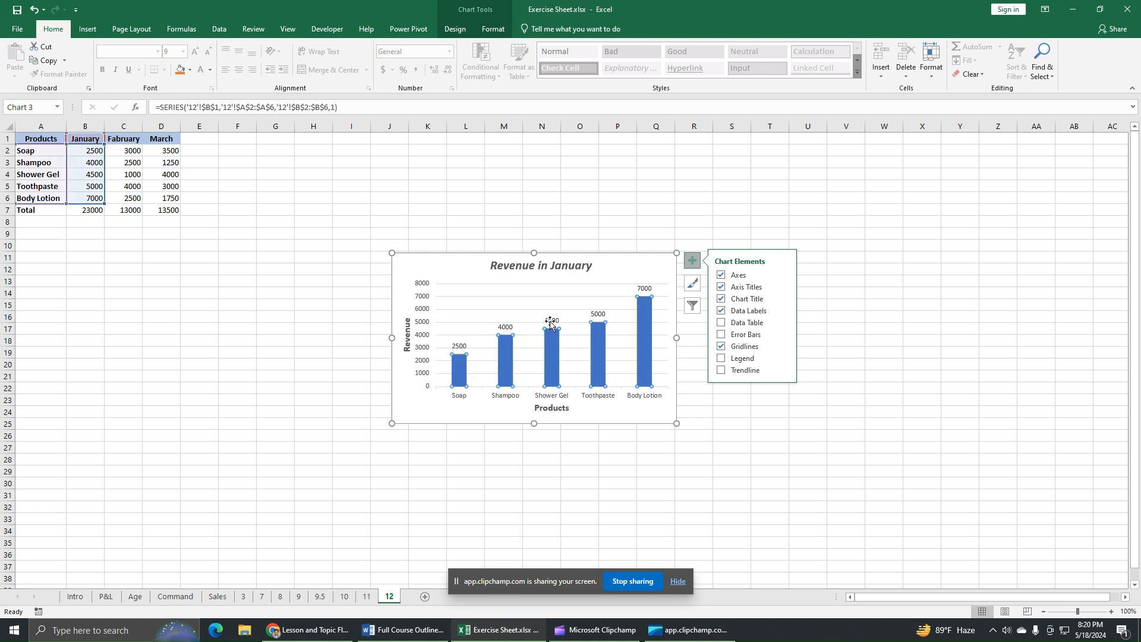
pyautogui.click(552, 322)
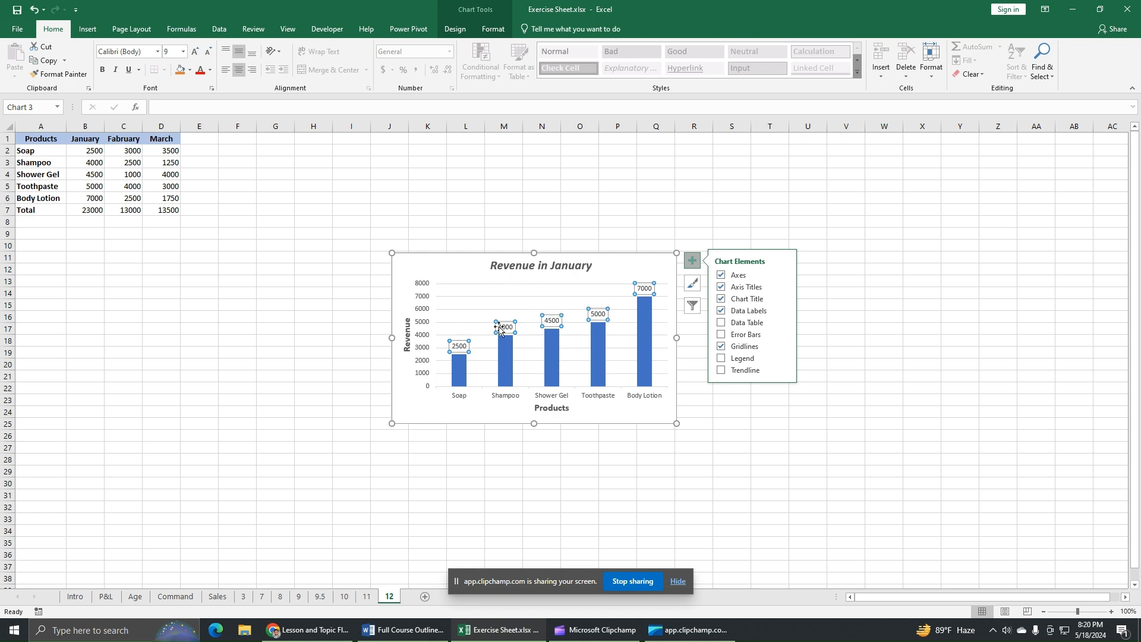
pyautogui.click(103, 72)
pyautogui.click(196, 52)
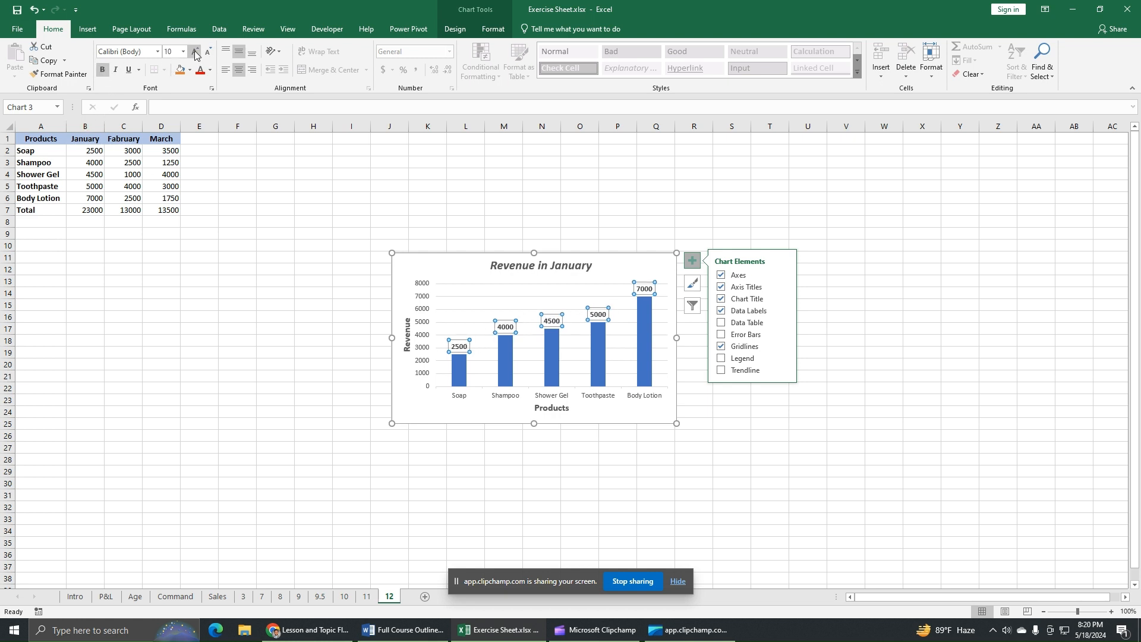
# Step: Give the data labels a light blue fill and a red font colour
pyautogui.click(189, 70)
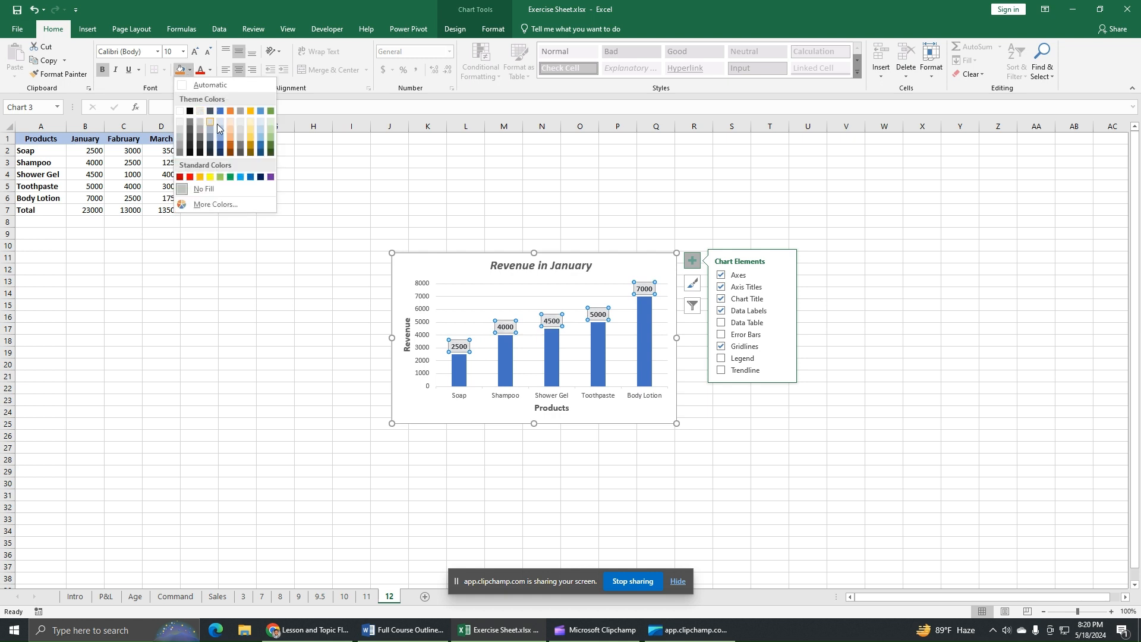
pyautogui.click(217, 124)
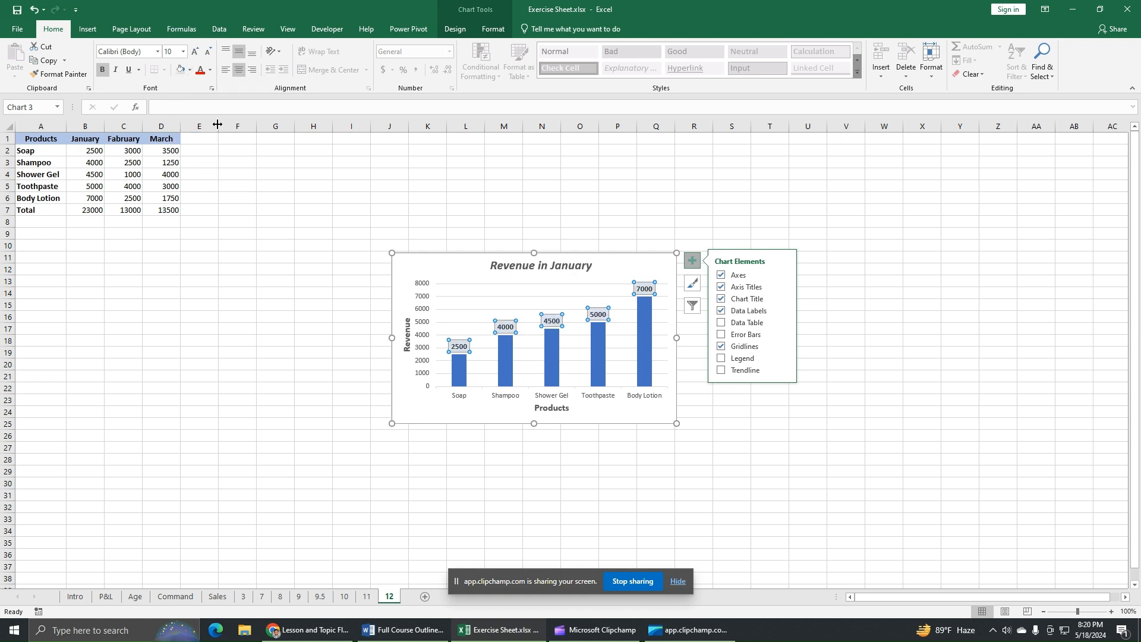
pyautogui.click(210, 69)
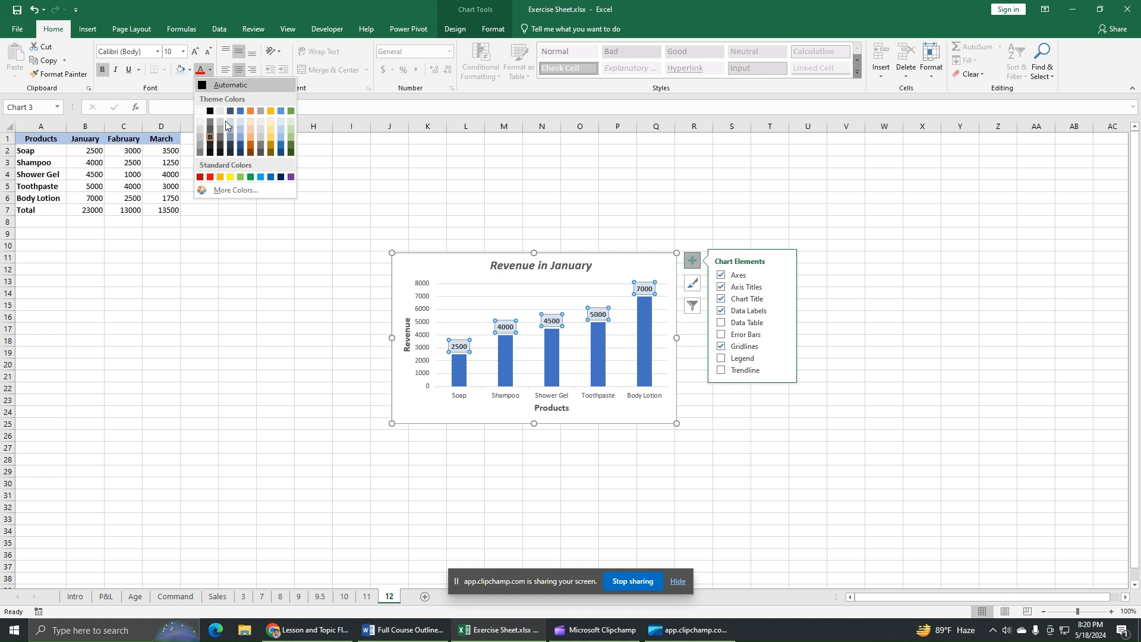
pyautogui.click(211, 177)
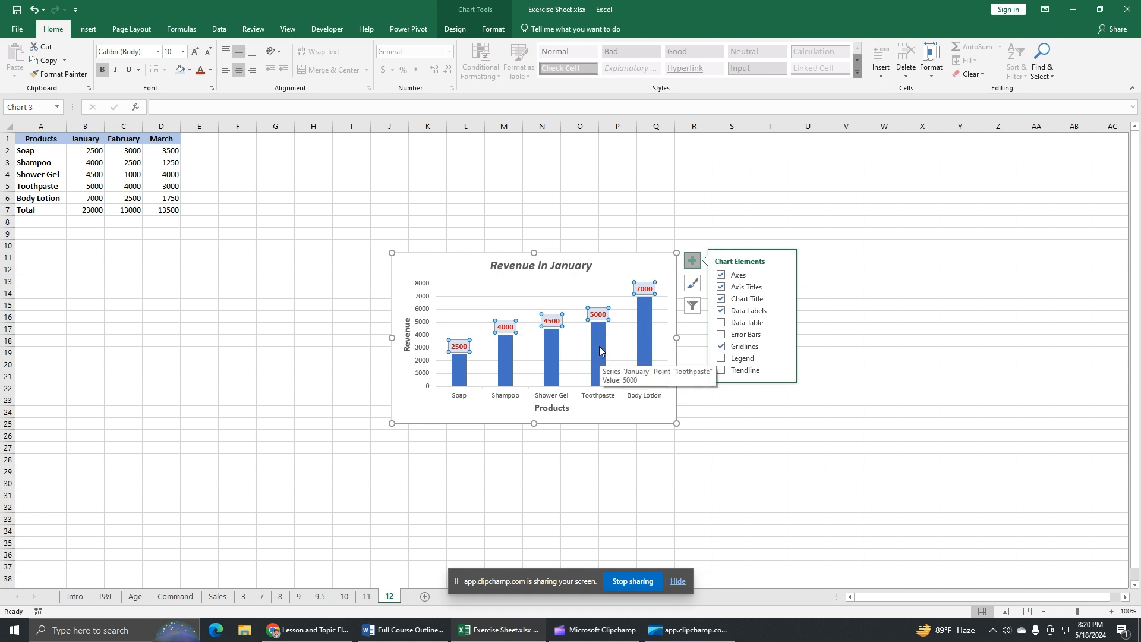
pyautogui.click(504, 367)
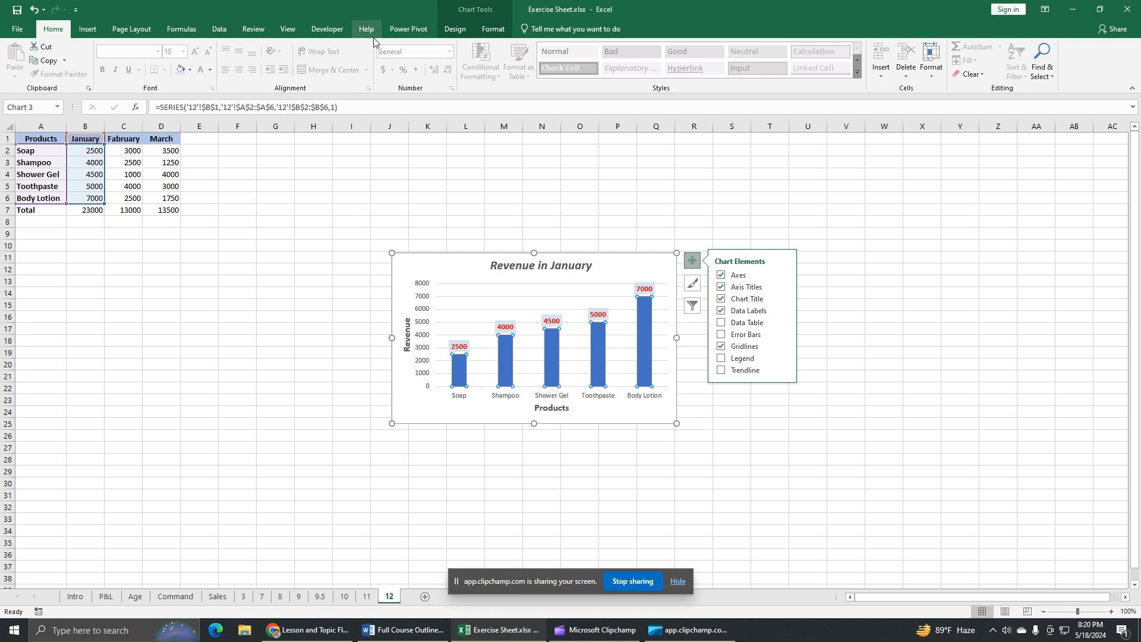
pyautogui.click(187, 71)
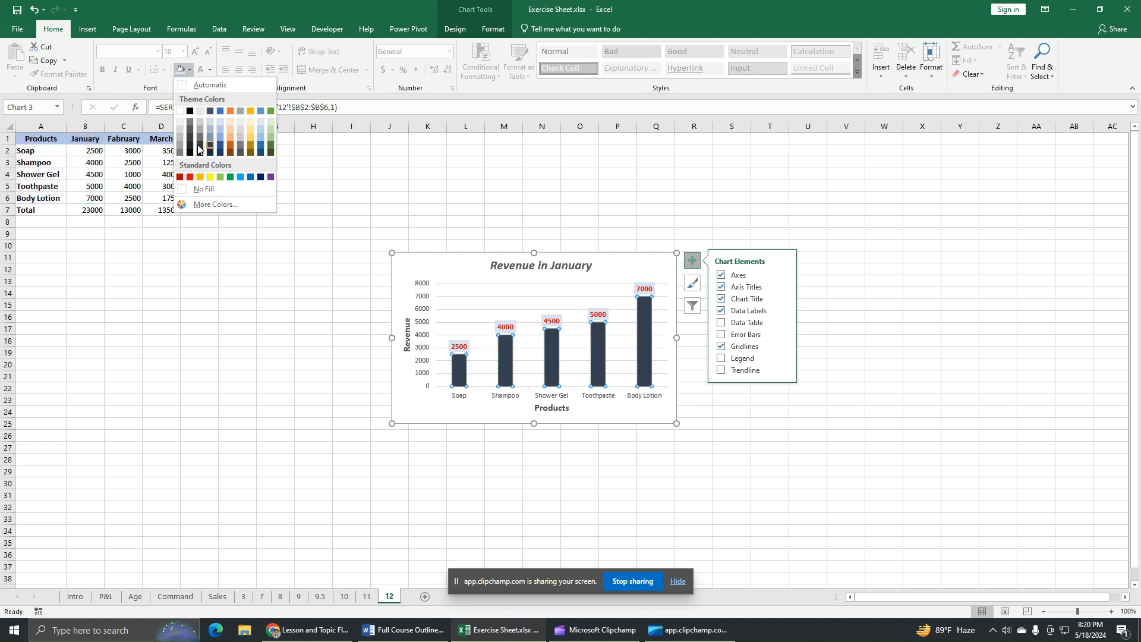
pyautogui.click(450, 265)
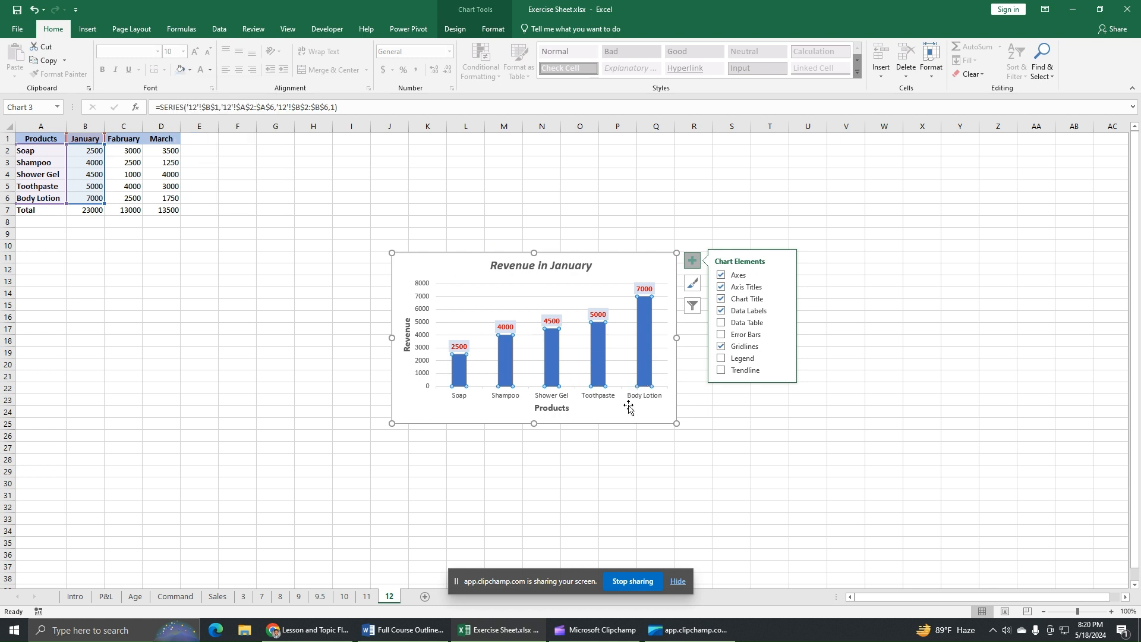
pyautogui.click(596, 275)
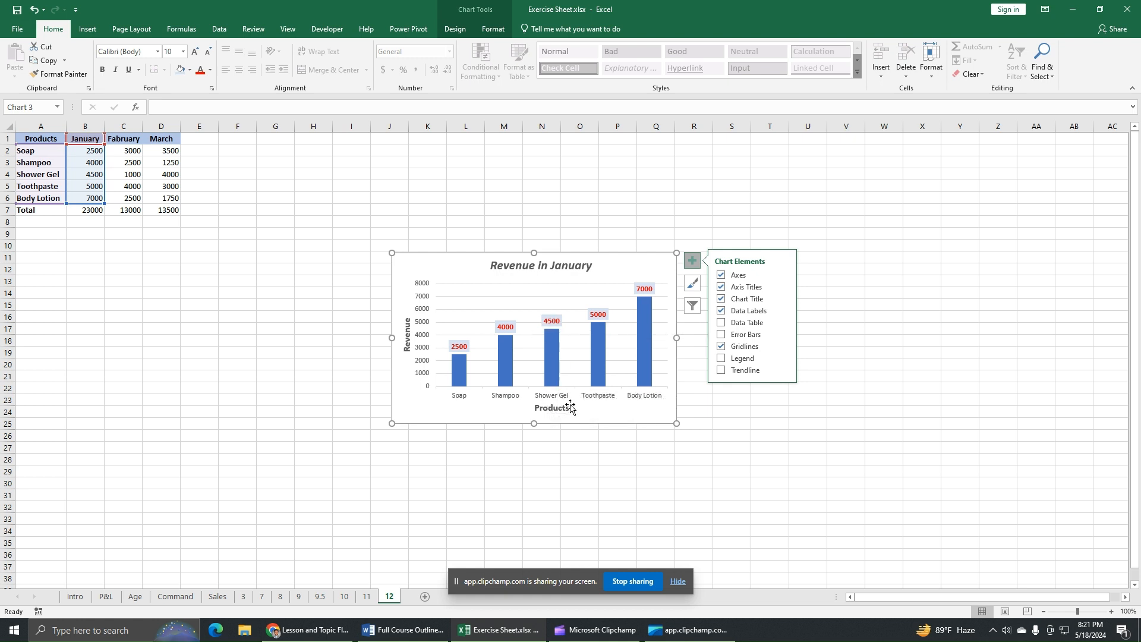
# Step: Fill only the Shower Gel column with light green from the standard colours
pyautogui.click(552, 347)
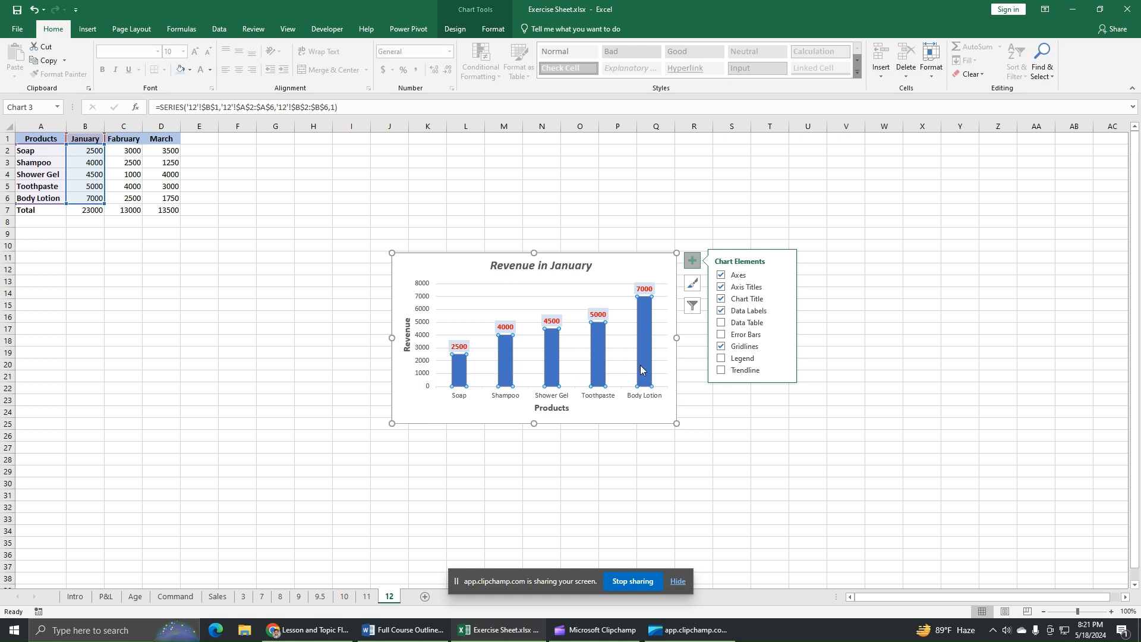
pyautogui.moveTo(556, 365)
pyautogui.click(552, 364)
pyautogui.moveTo(555, 371)
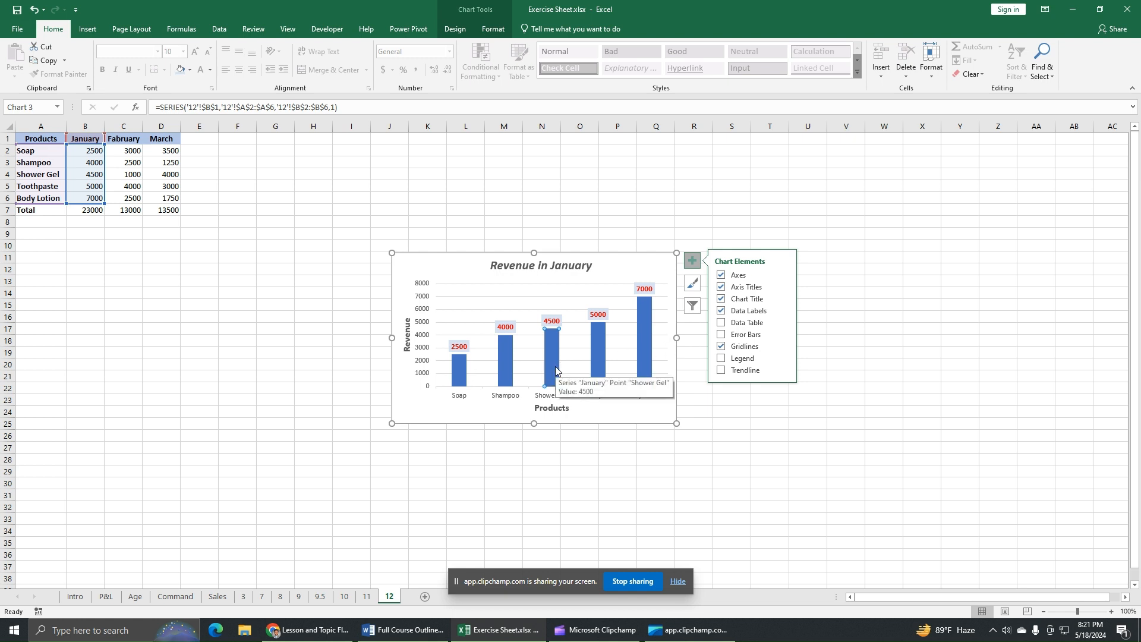
pyautogui.click(189, 70)
pyautogui.click(219, 176)
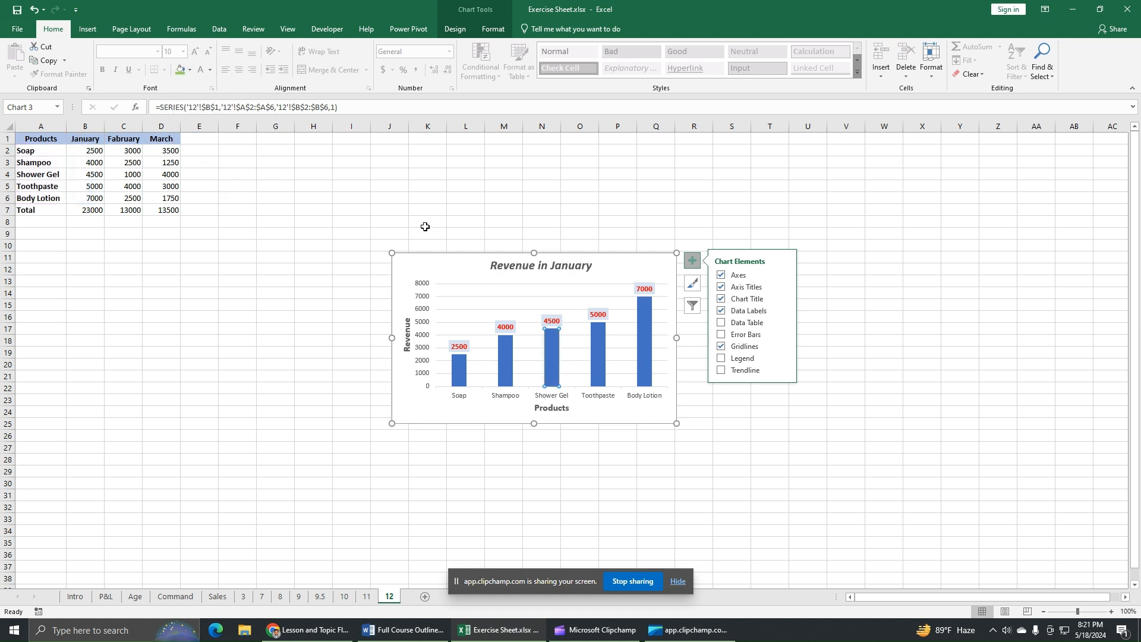
# Step: Format only the Shower Gel data label with an orange fill, italic text and a larger font size
pyautogui.click(555, 321)
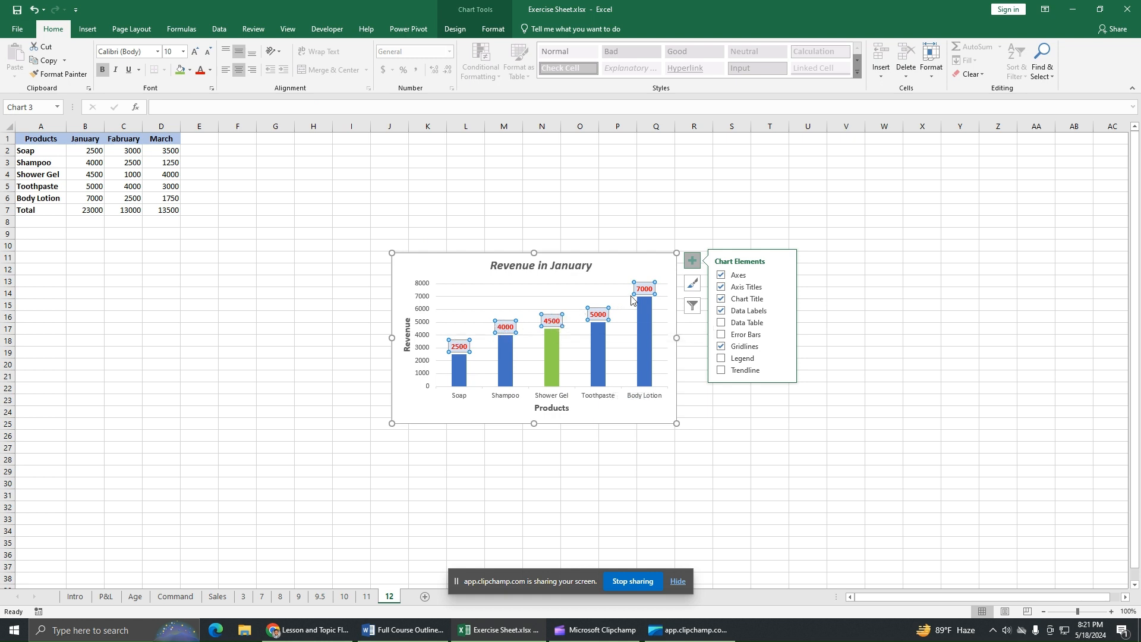
pyautogui.click(552, 321)
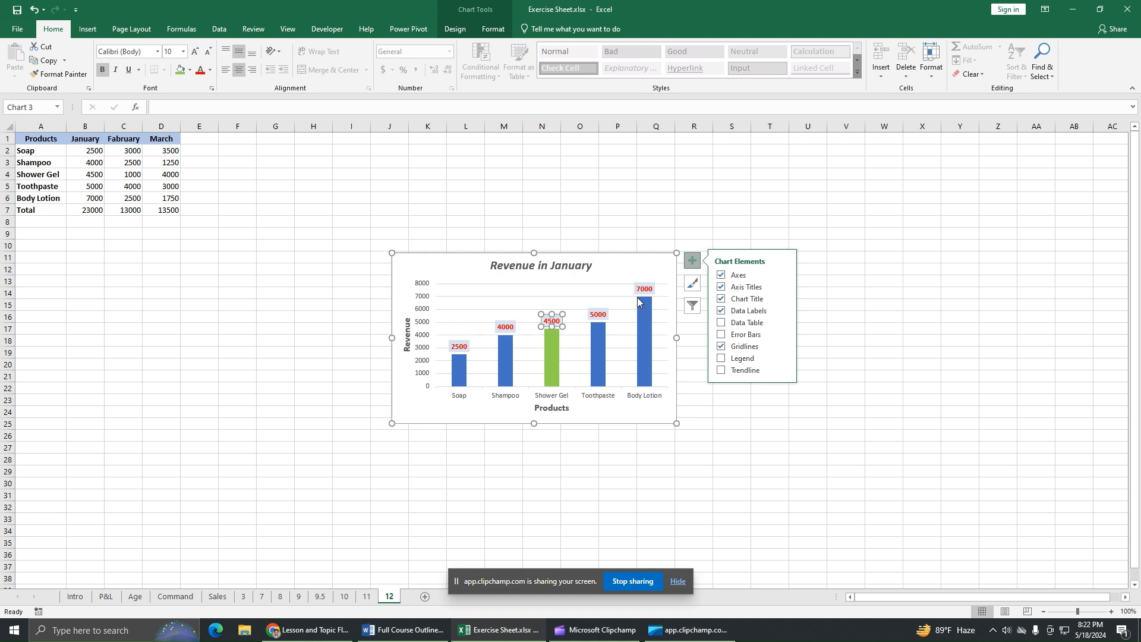
pyautogui.click(190, 70)
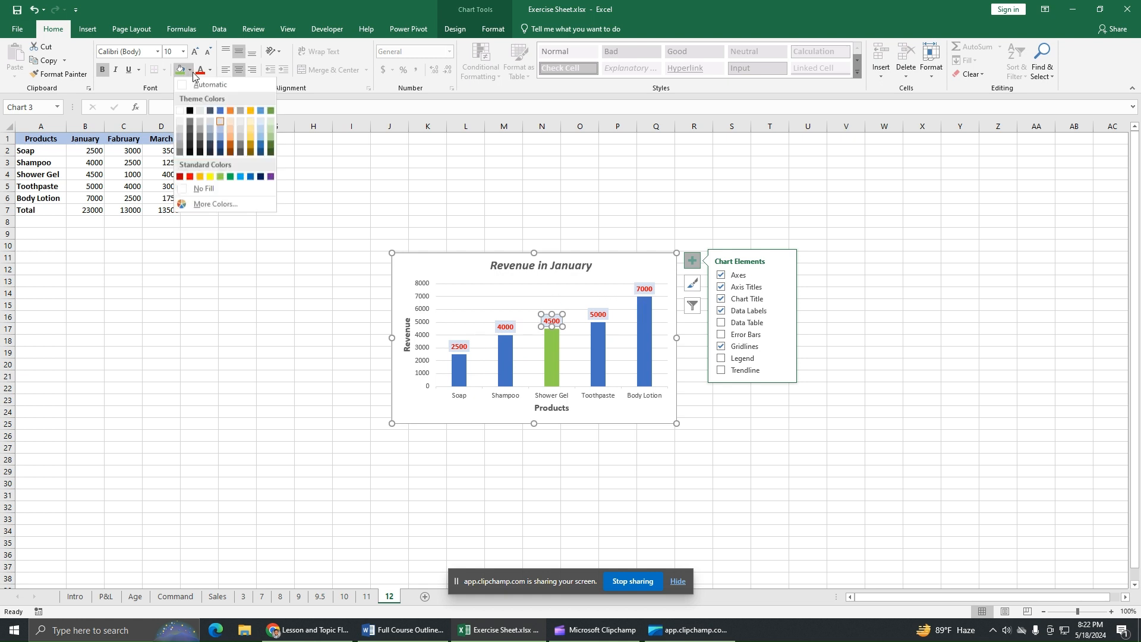
pyautogui.click(232, 138)
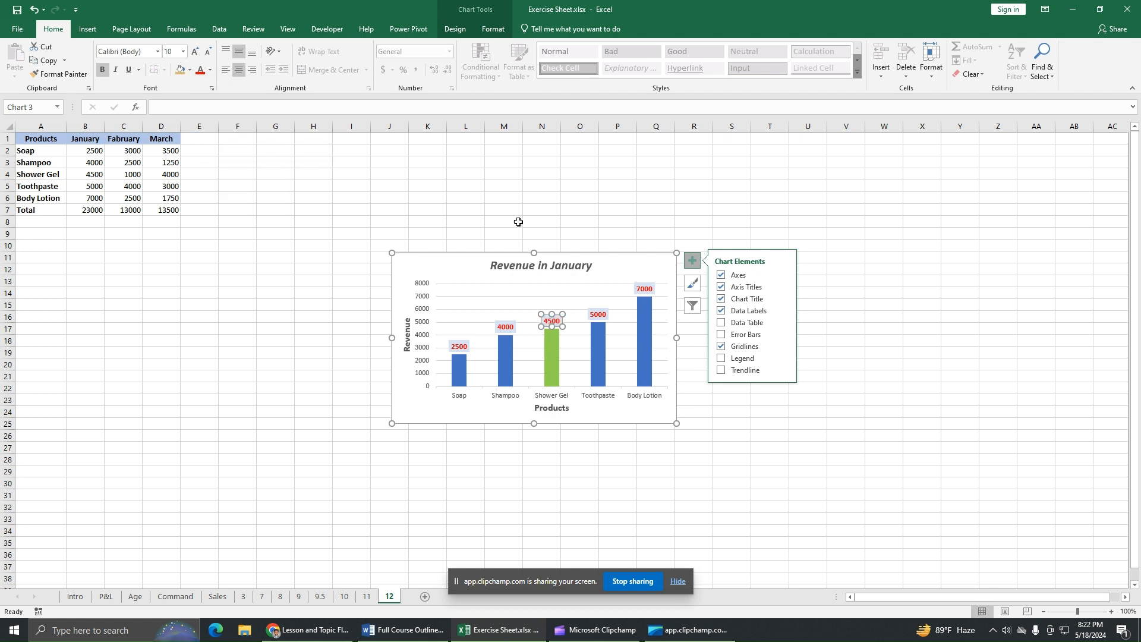
pyautogui.click(196, 54)
pyautogui.click(616, 273)
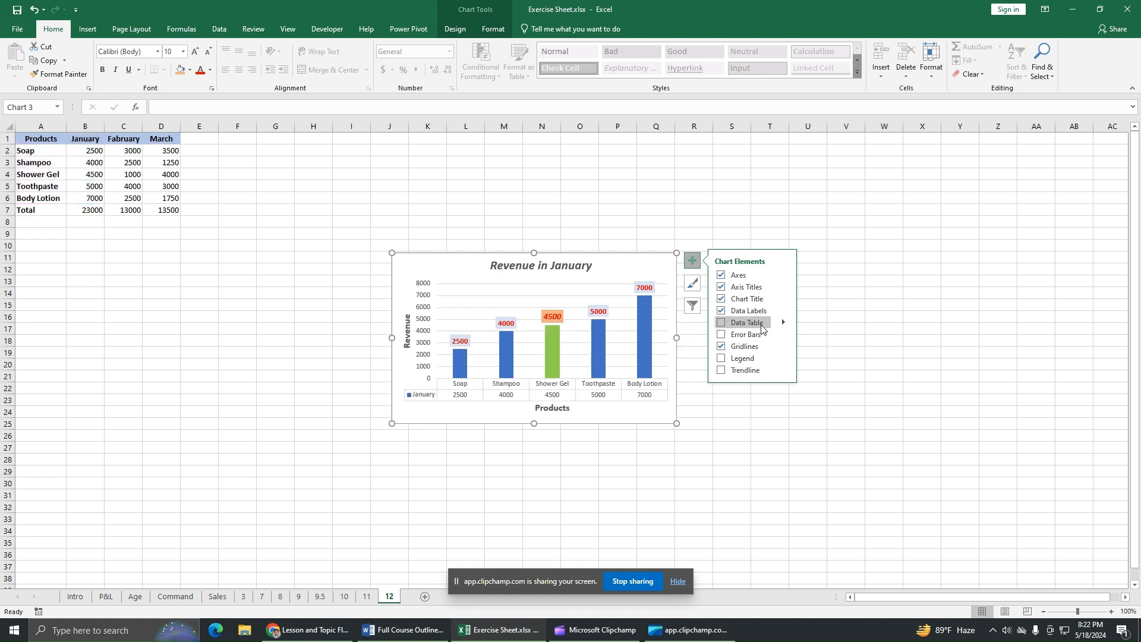
# Step: Try adding a data table and error bars to the chart, removing each one again
pyautogui.click(722, 324)
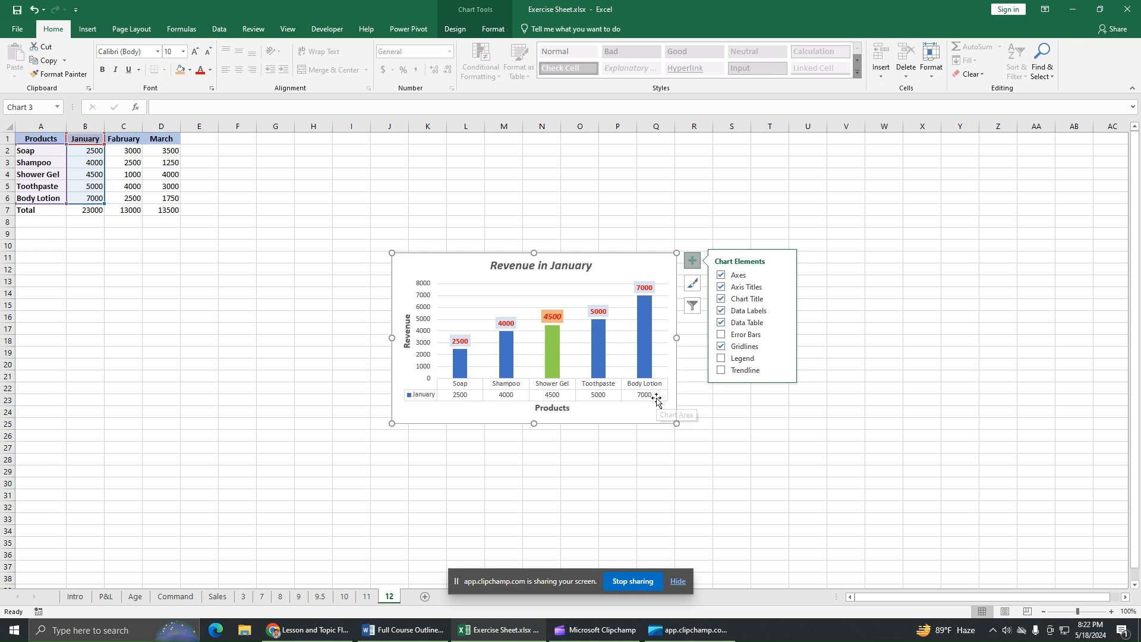
pyautogui.click(722, 325)
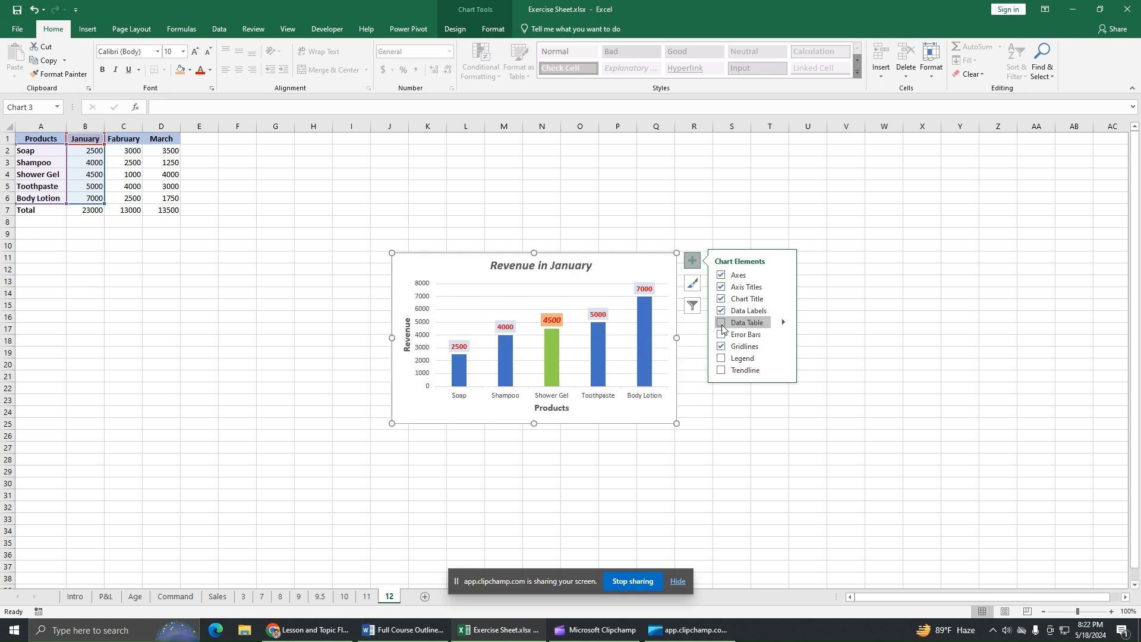
pyautogui.click(720, 334)
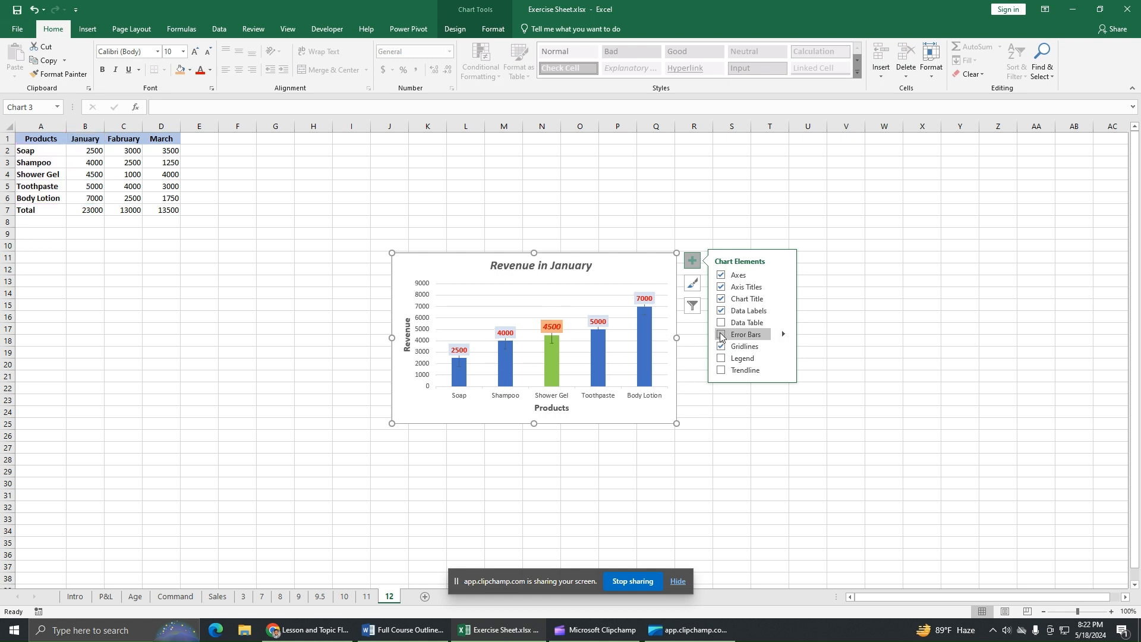
pyautogui.click(720, 335)
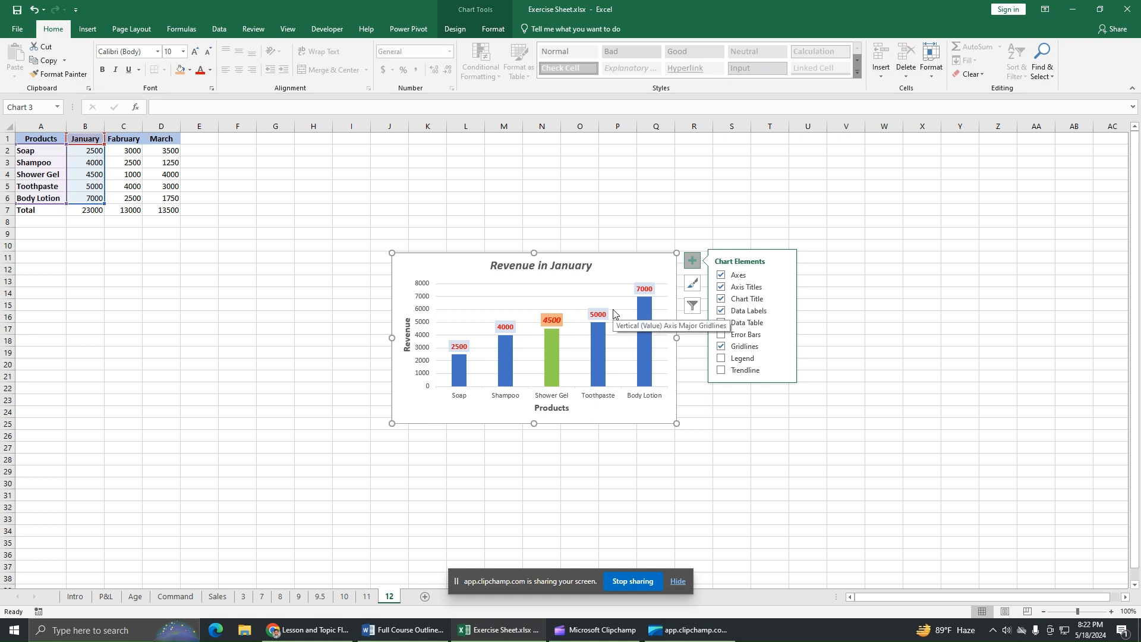
# Step: Try hiding the chart's gridlines, restore them and view the available gridline types
pyautogui.click(720, 346)
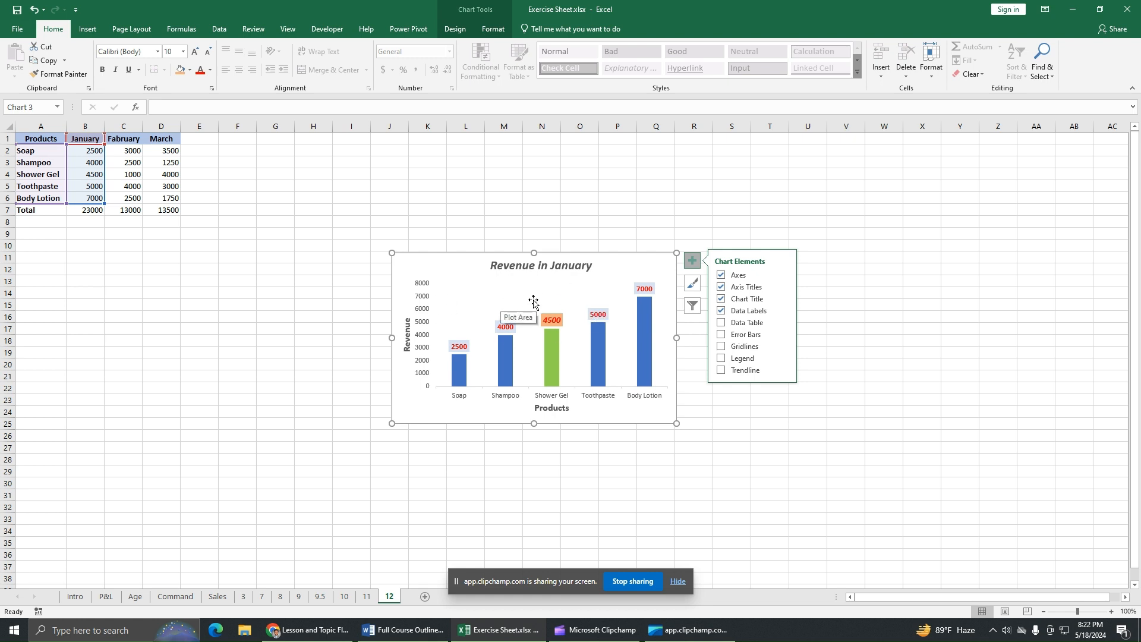
pyautogui.click(723, 347)
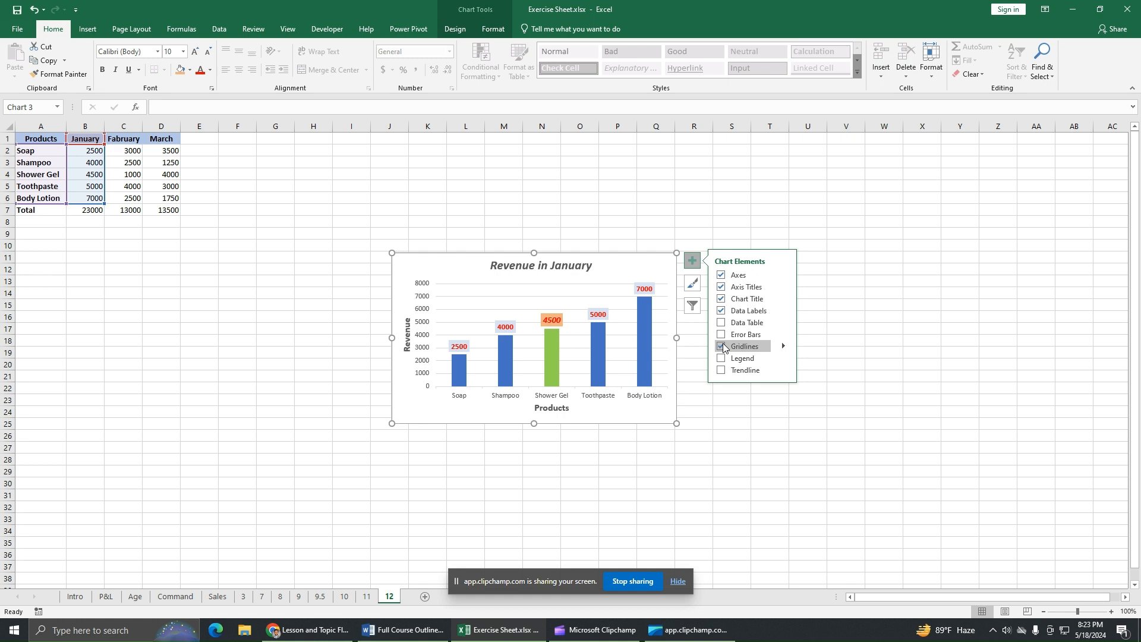
pyautogui.click(783, 346)
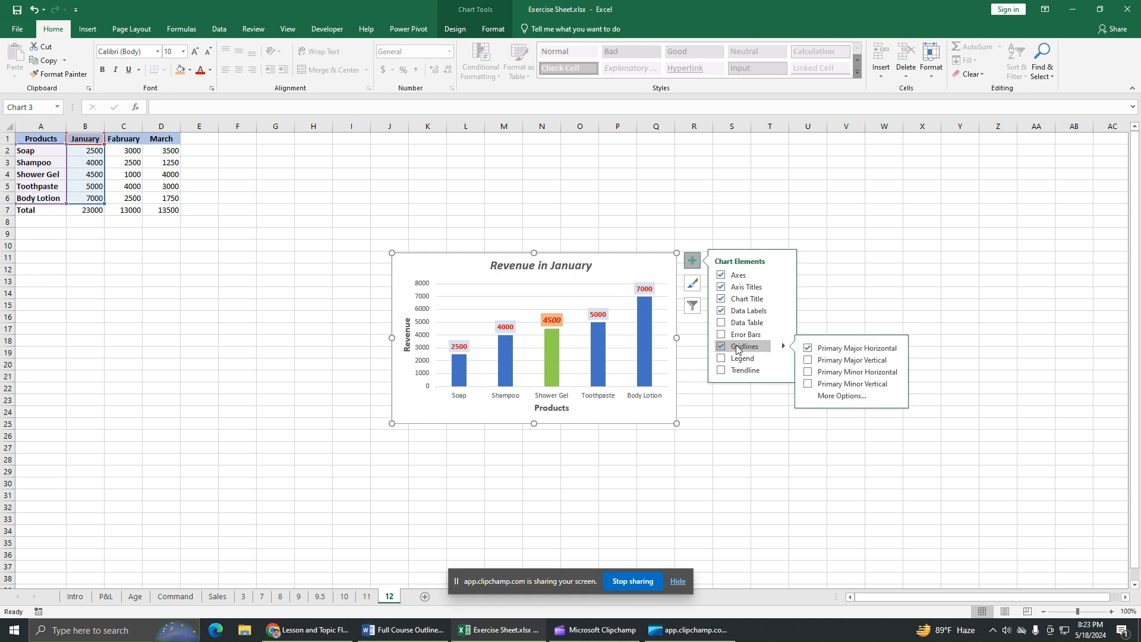
# Step: Try adding a legend and a trendline to the chart, removing each one again
pyautogui.click(721, 359)
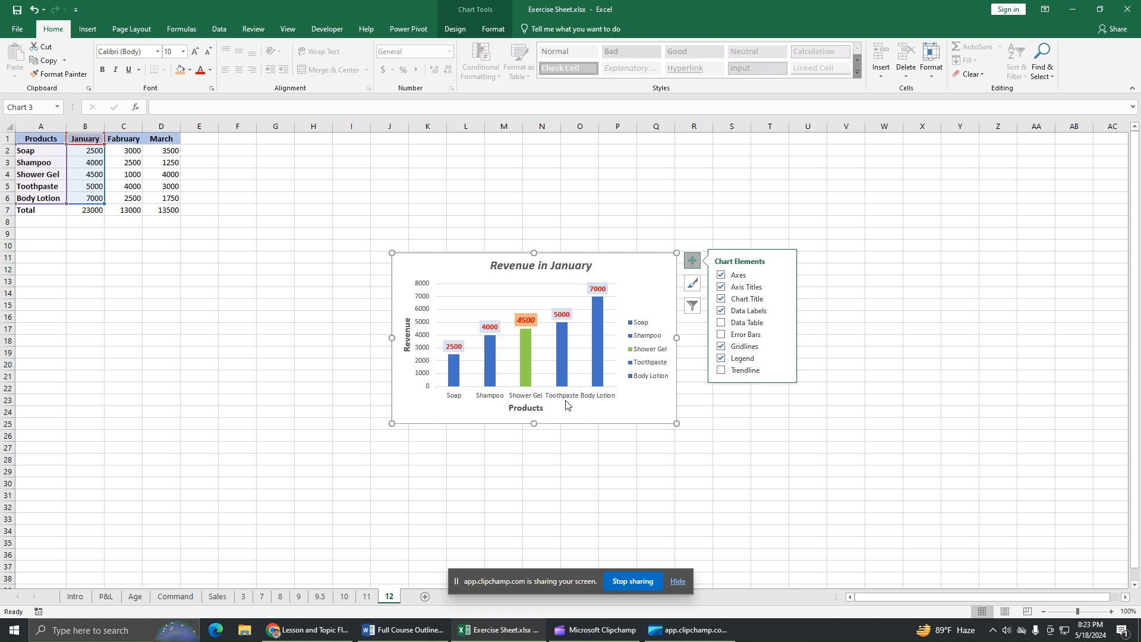
pyautogui.click(721, 359)
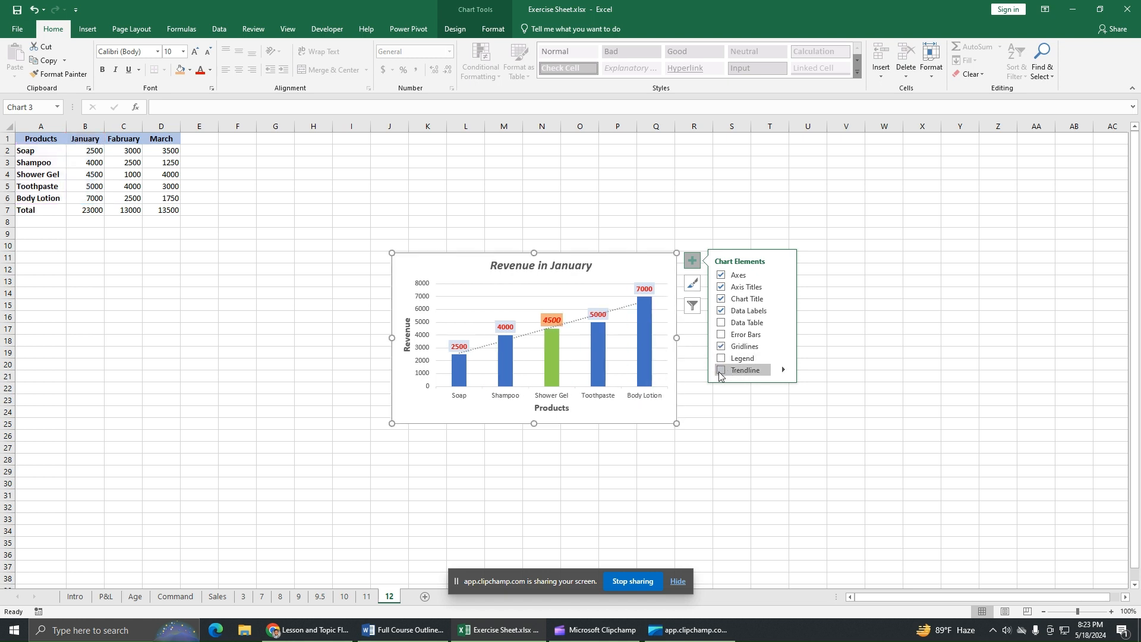
pyautogui.click(721, 370)
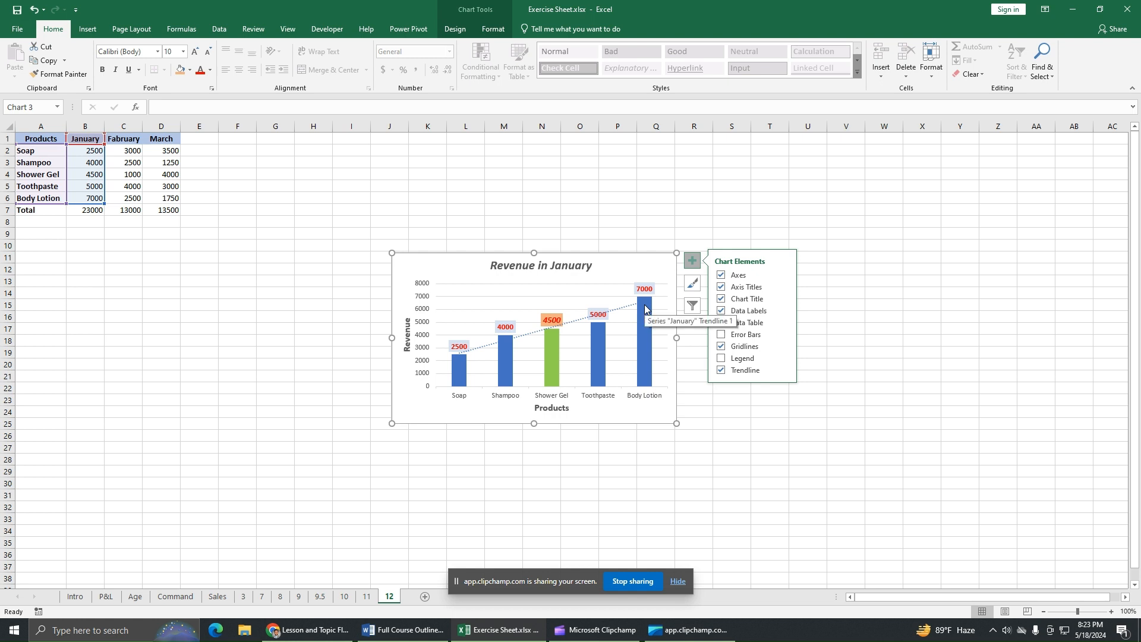
pyautogui.moveTo(461, 368)
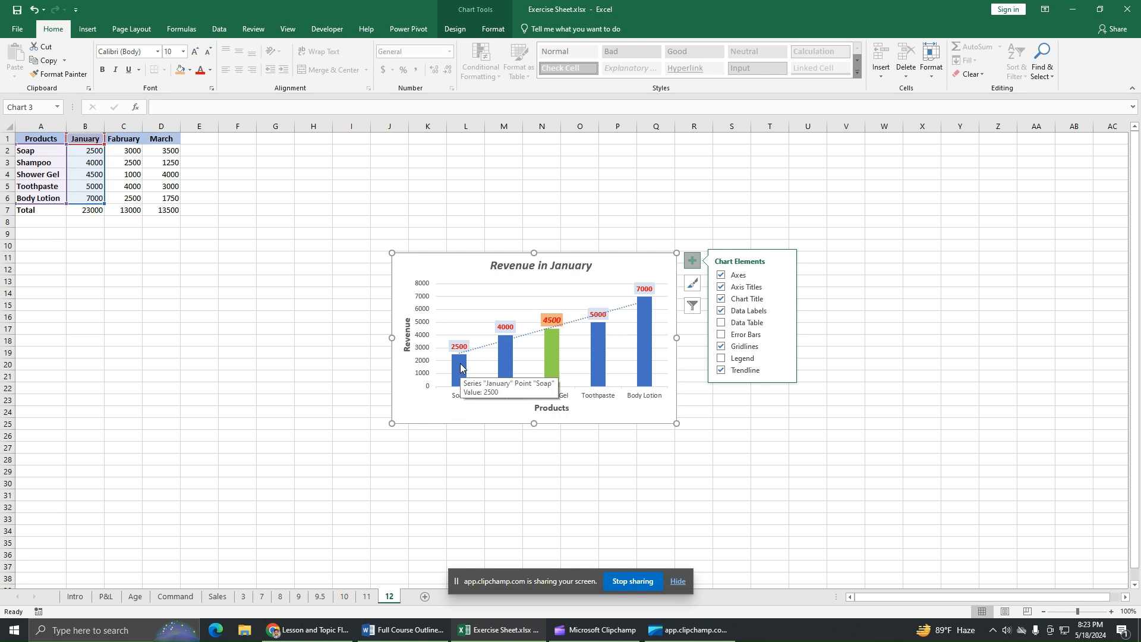
pyautogui.click(782, 367)
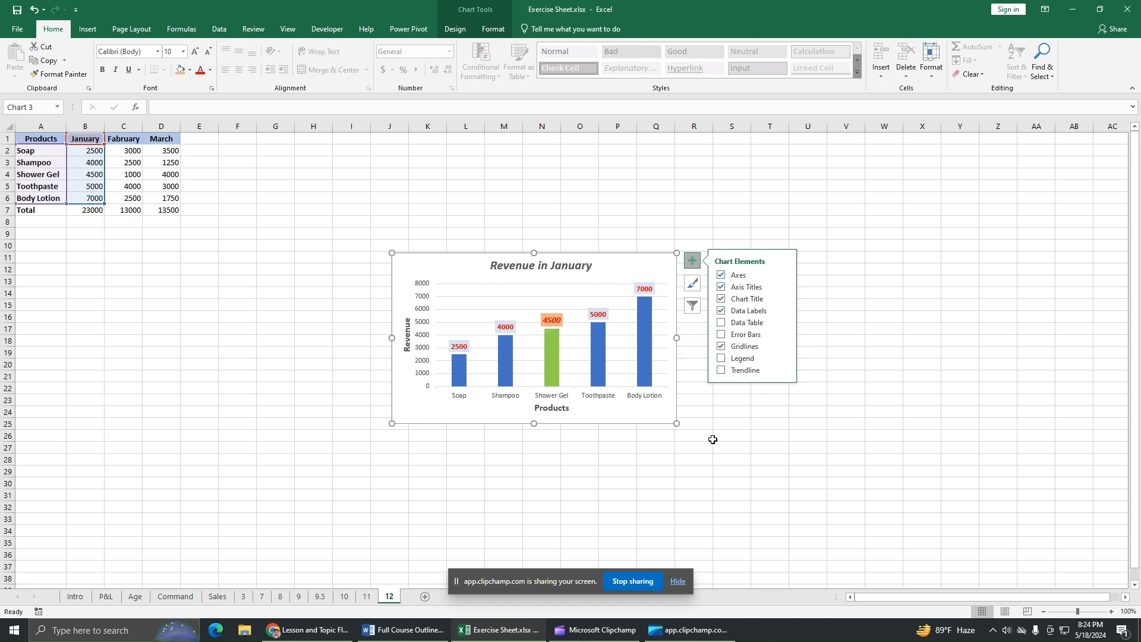
# Step: Preview the available chart styles on the January revenue chart without keeping any of them
pyautogui.click(693, 285)
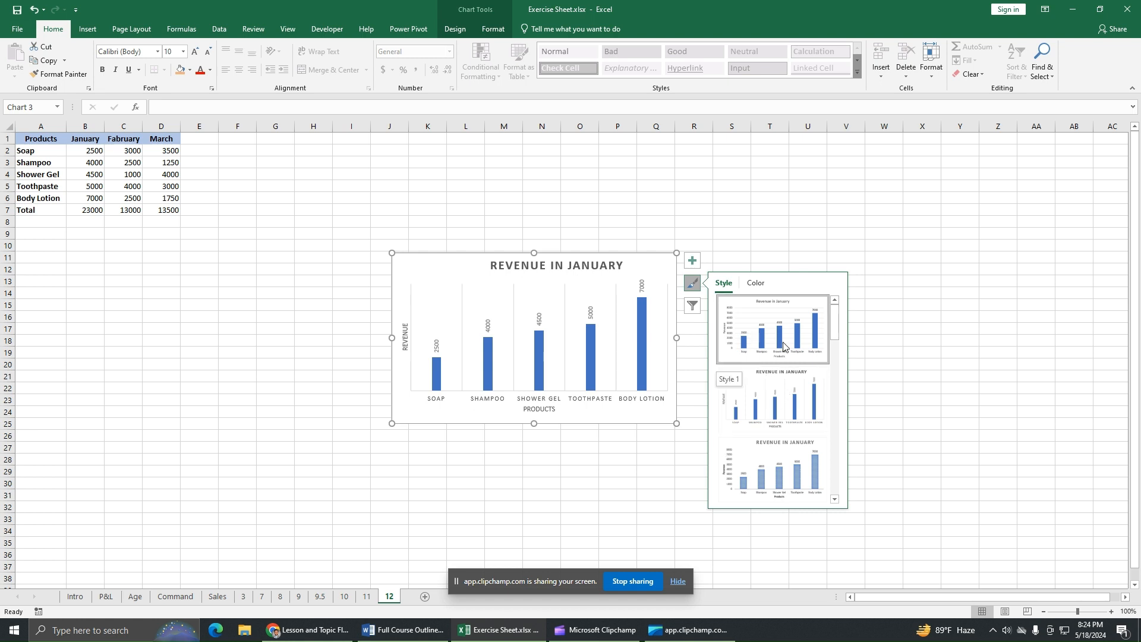
pyautogui.scroll(-3, 776, 416)
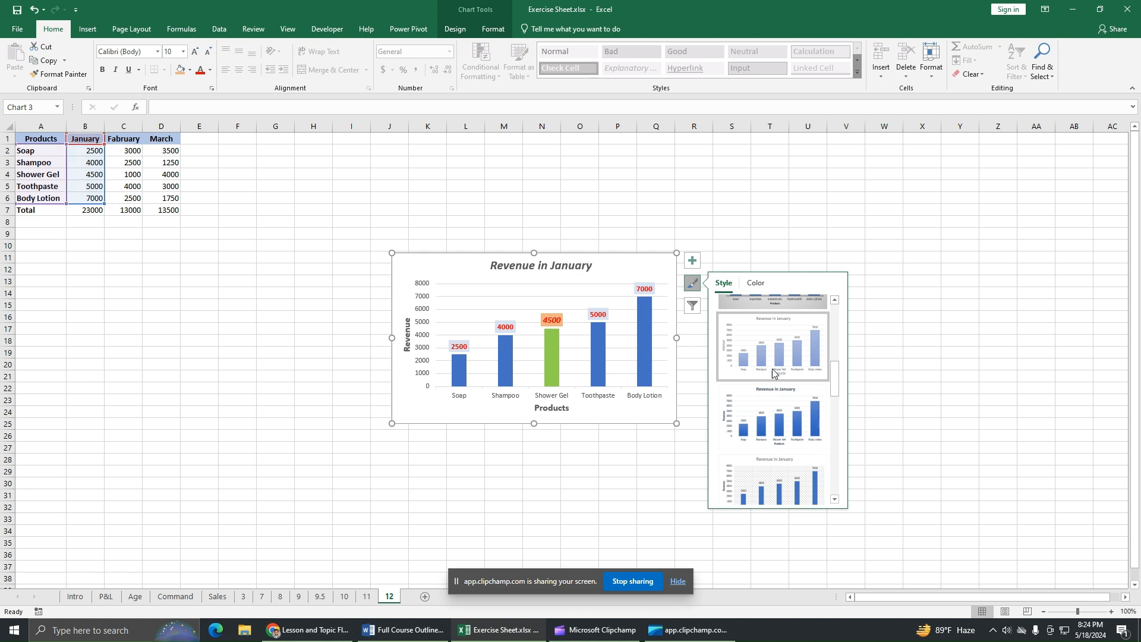
pyautogui.scroll(-2, 778, 428)
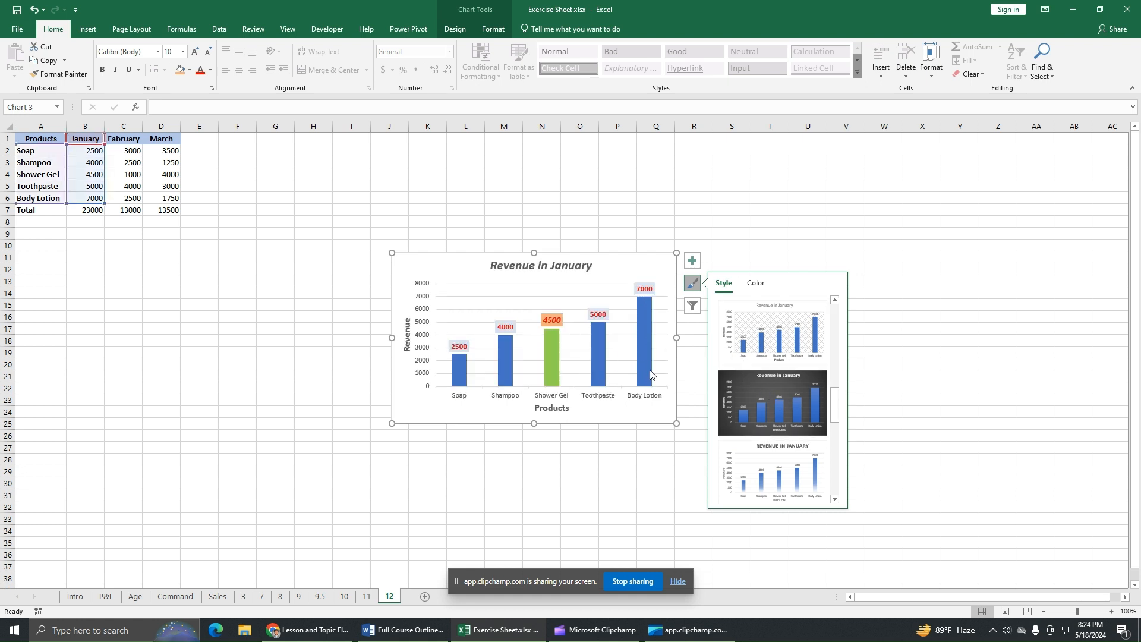
pyautogui.click(780, 398)
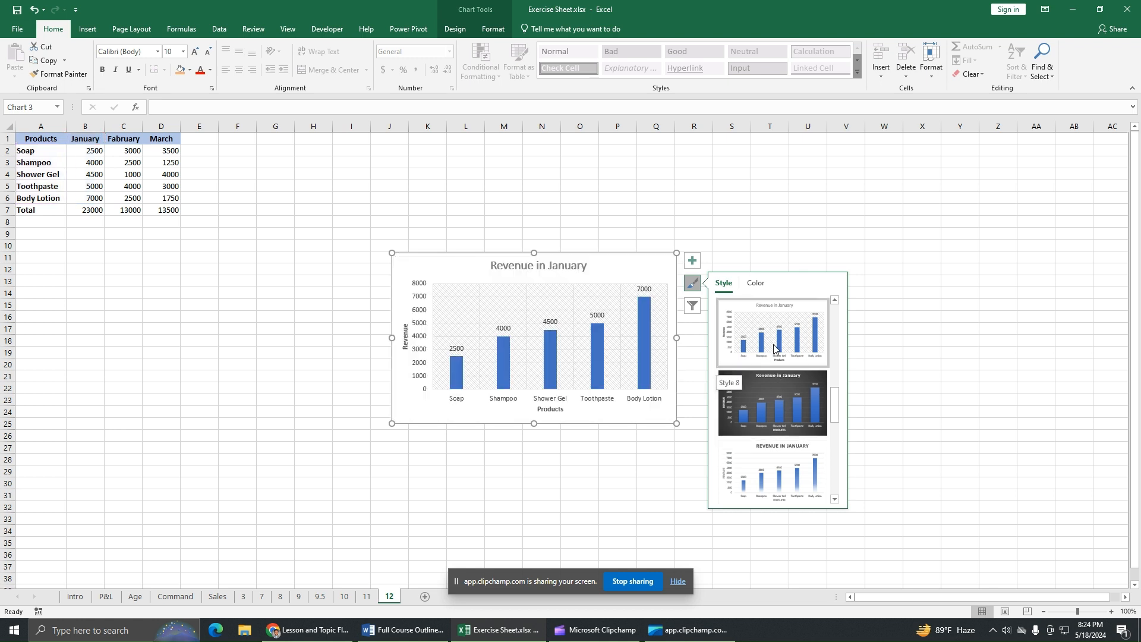
pyautogui.click(789, 456)
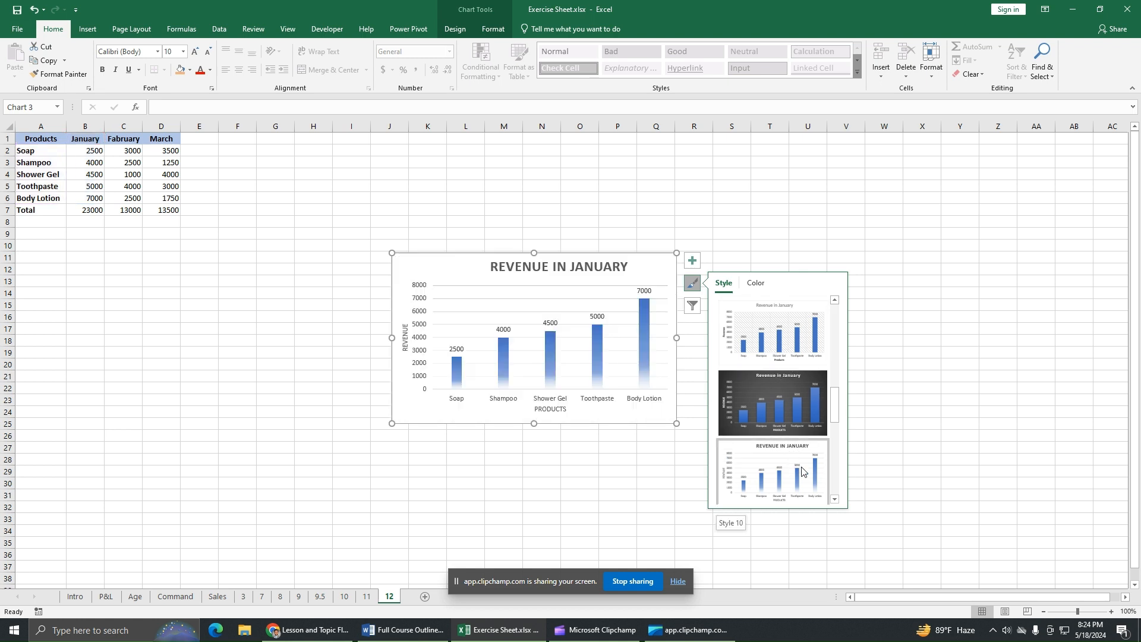
pyautogui.moveTo(835, 413); pyautogui.dragTo(835, 447)
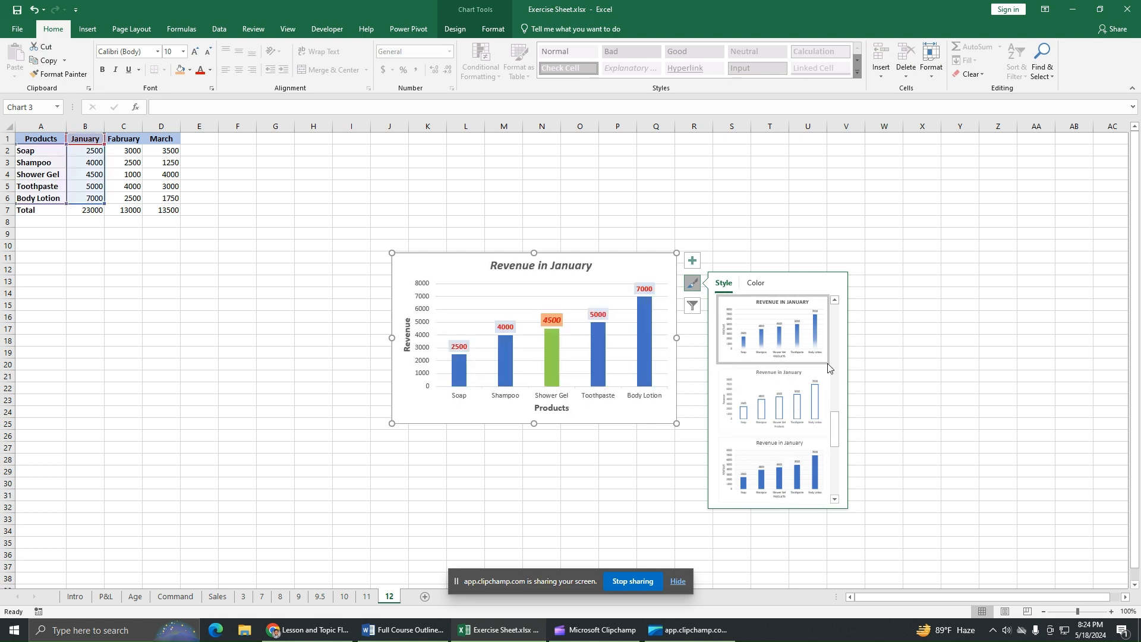
pyautogui.moveTo(833, 433); pyautogui.dragTo(831, 326)
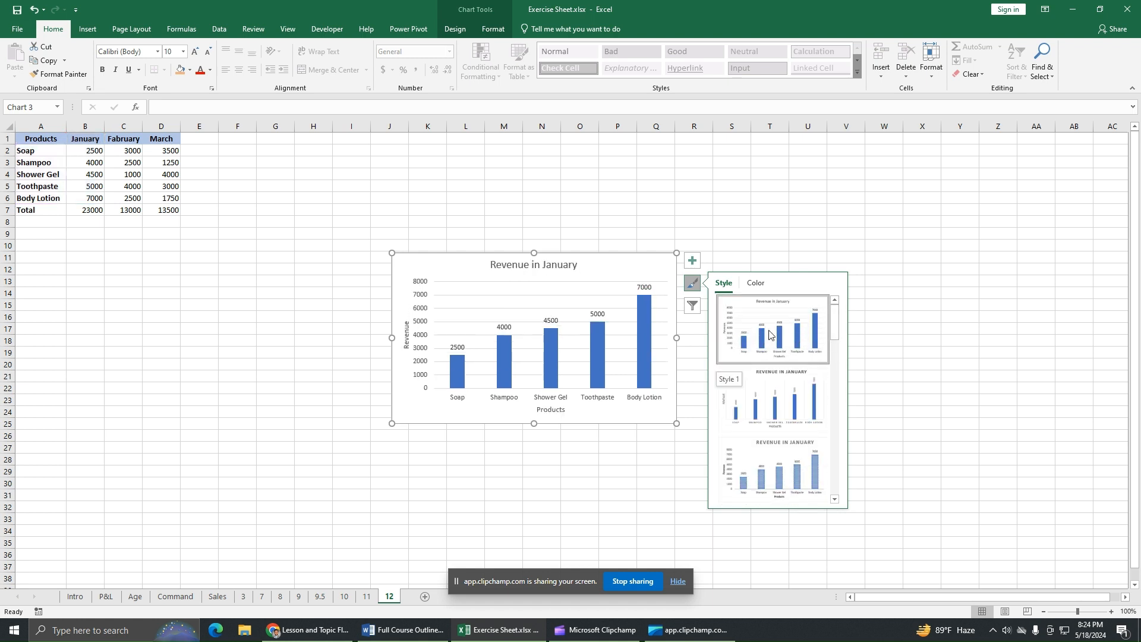
# Step: Preview the colorful and monochromatic colour palettes for the chart, leaving its colours as they are
pyautogui.click(757, 284)
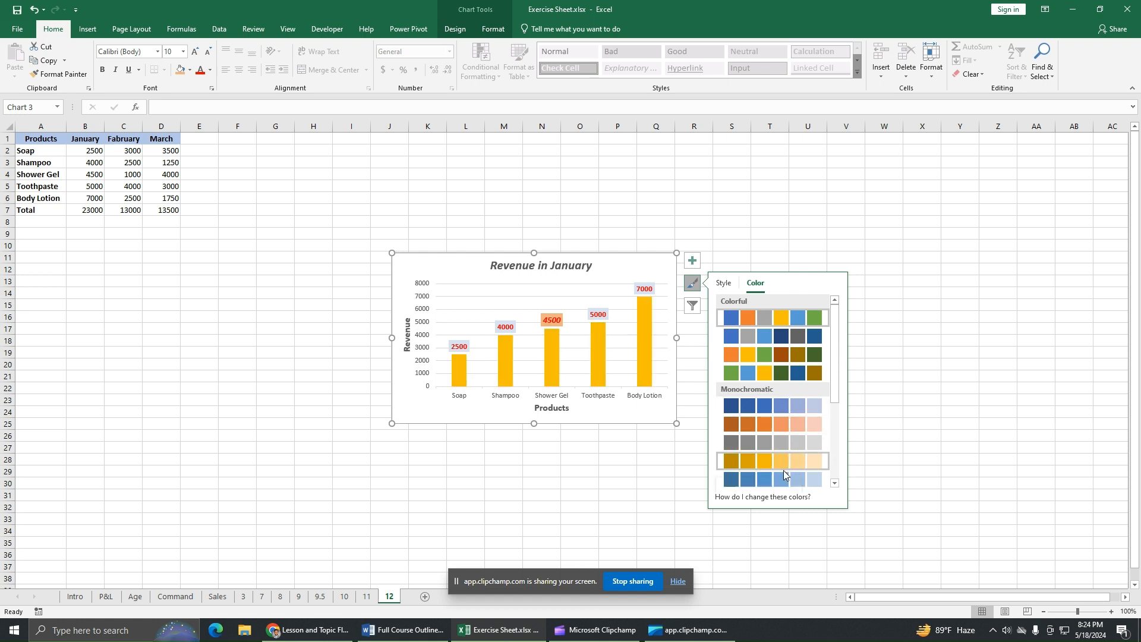
pyautogui.moveTo(837, 393); pyautogui.dragTo(838, 436)
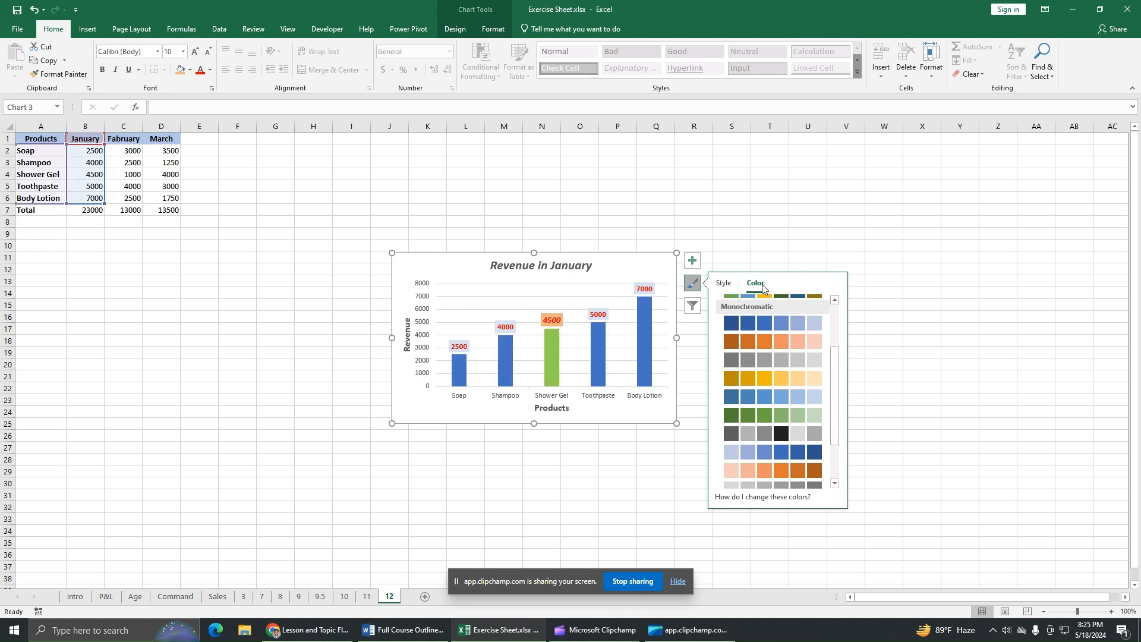
pyautogui.click(727, 284)
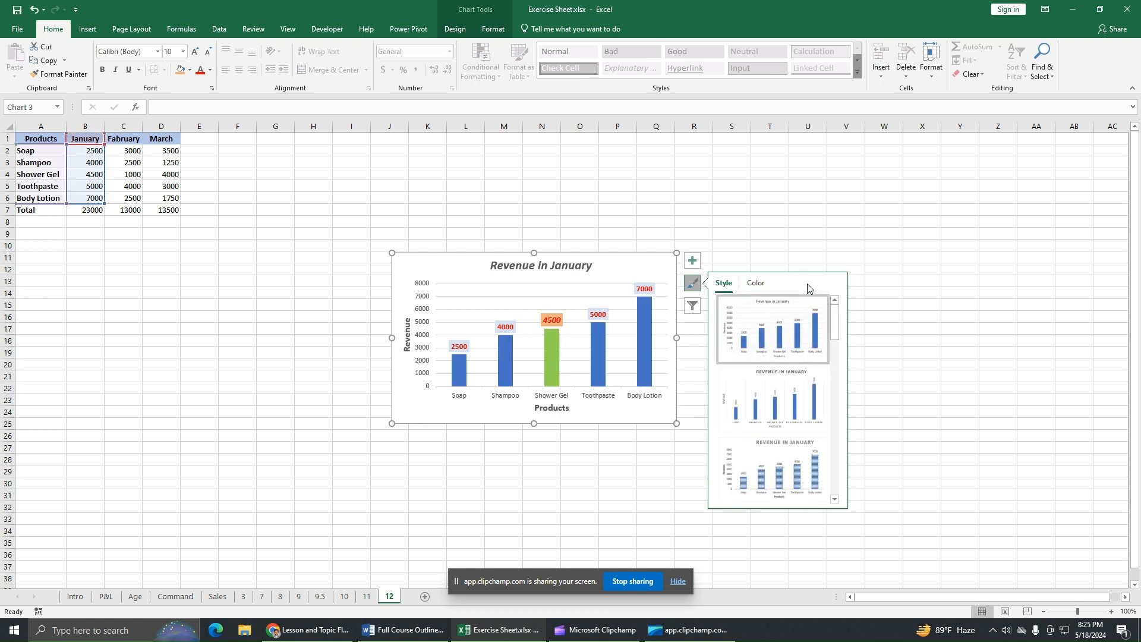
# Step: Try filtering the Shampoo category out of the chart, then include it again and leave the chart filters
pyautogui.click(692, 306)
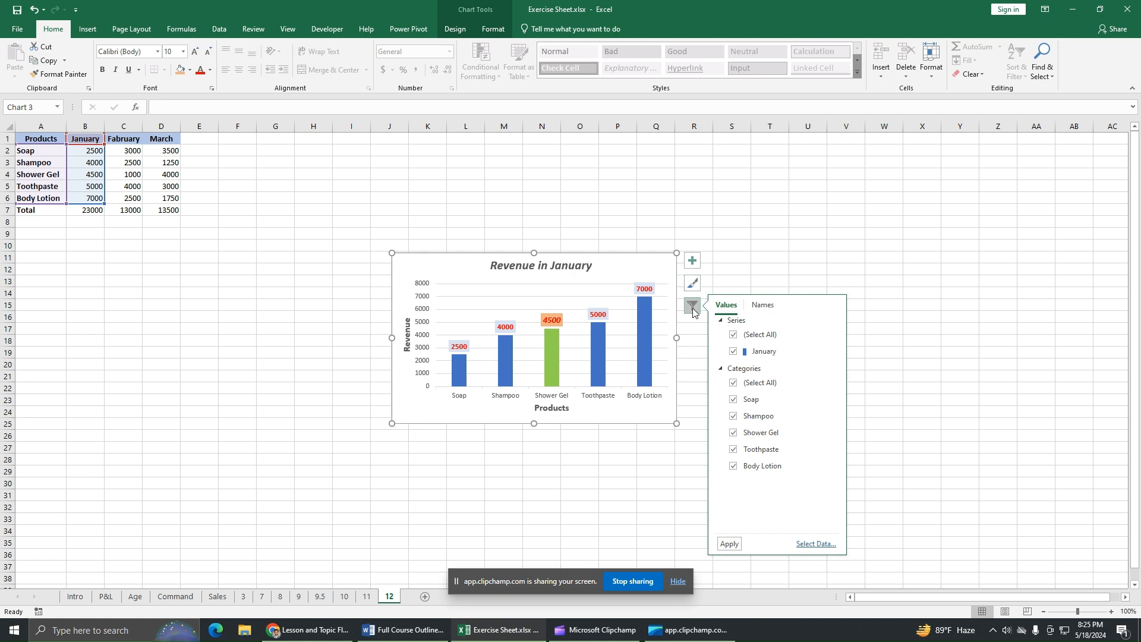
pyautogui.click(763, 305)
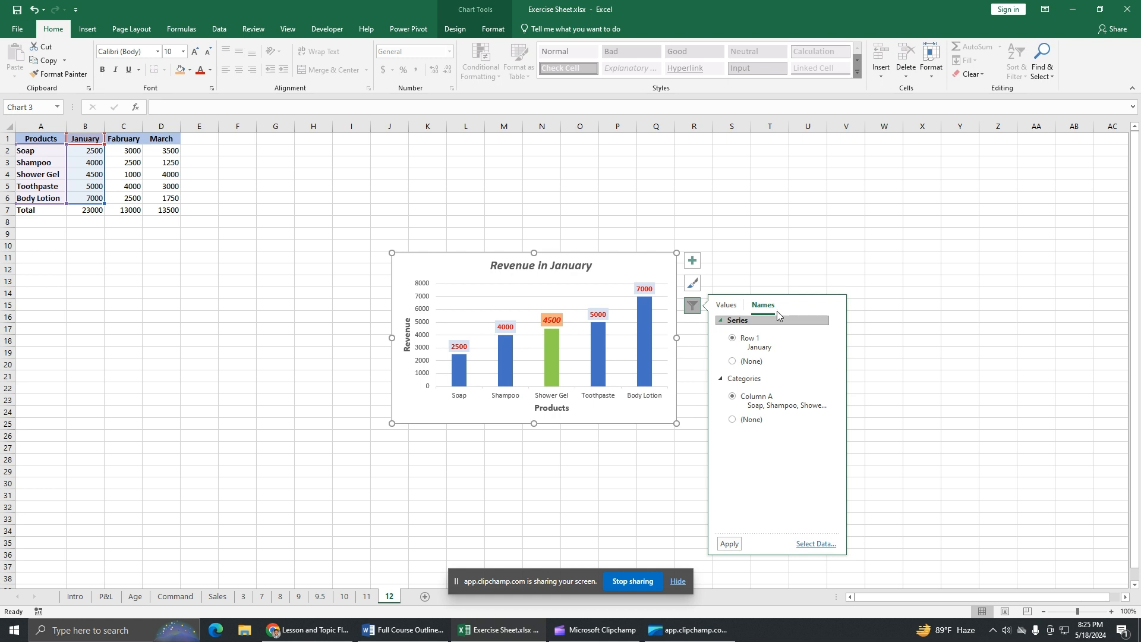
pyautogui.click(728, 306)
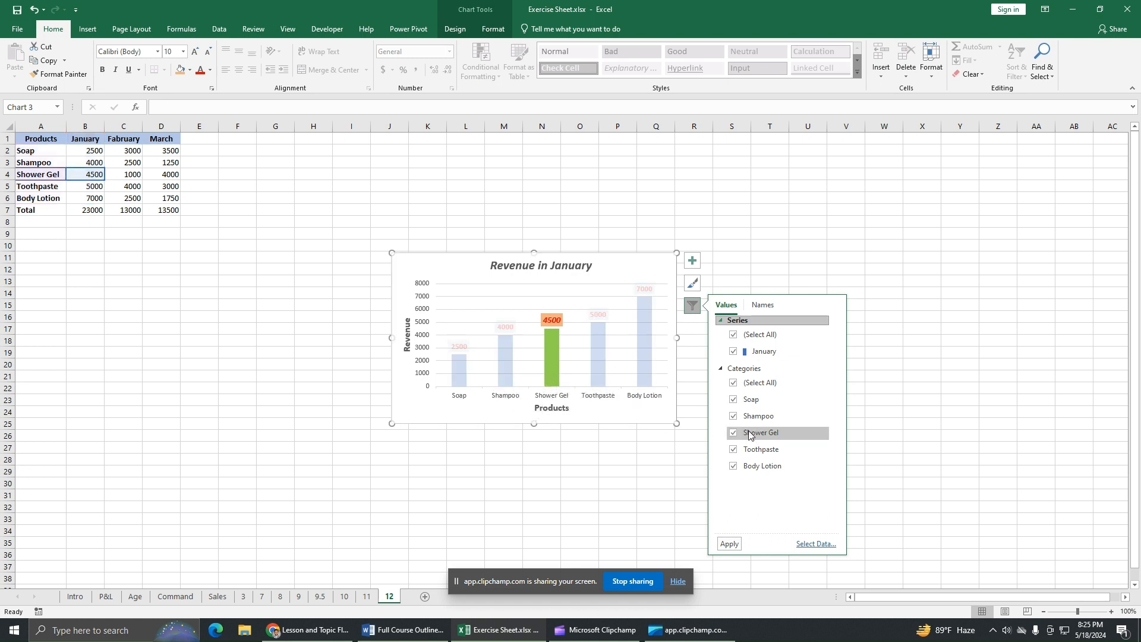
pyautogui.click(734, 417)
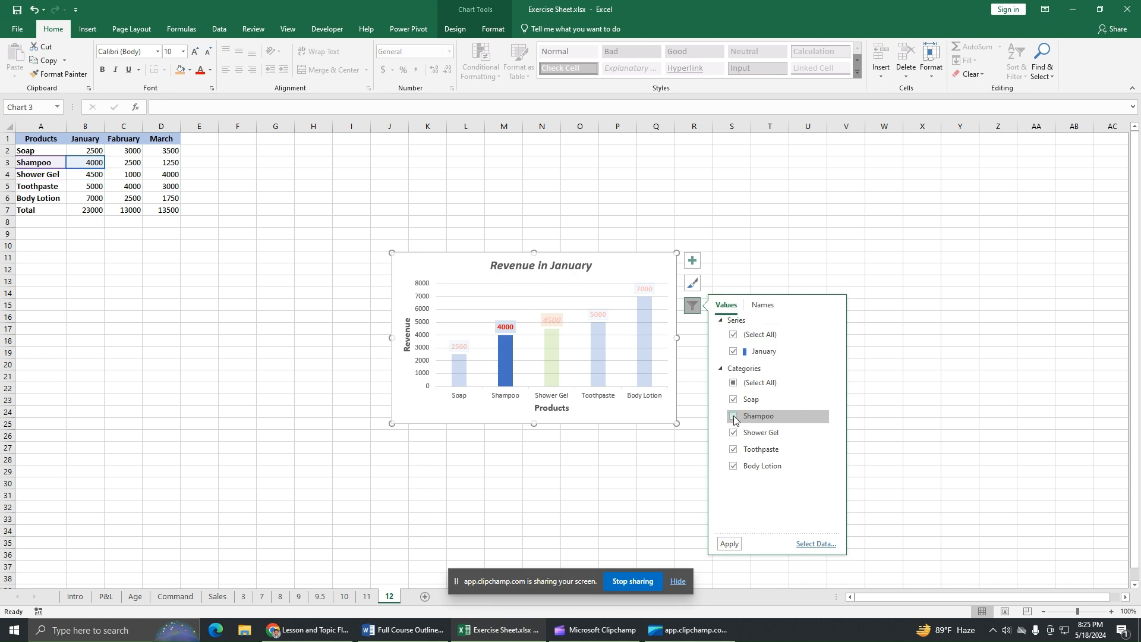
pyautogui.click(731, 544)
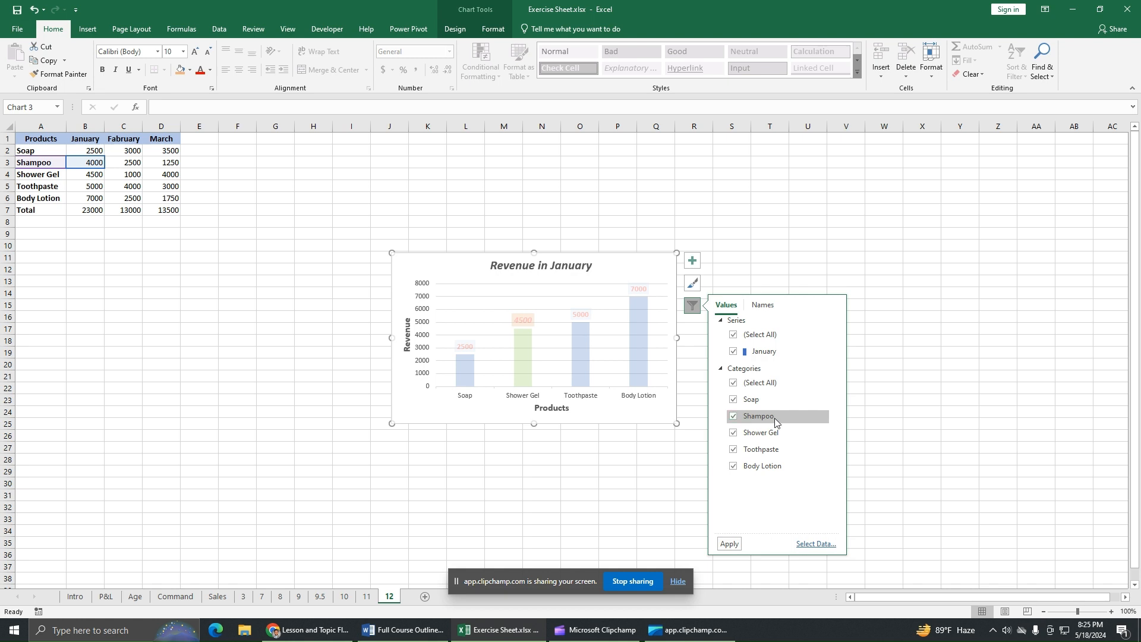
pyautogui.click(729, 546)
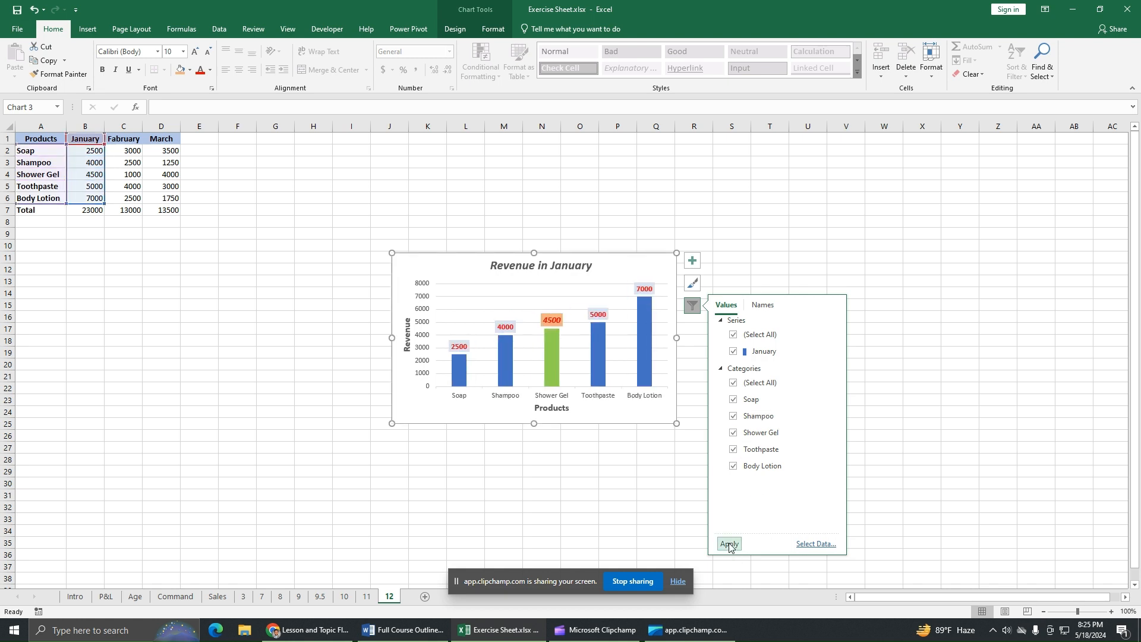
pyautogui.click(893, 360)
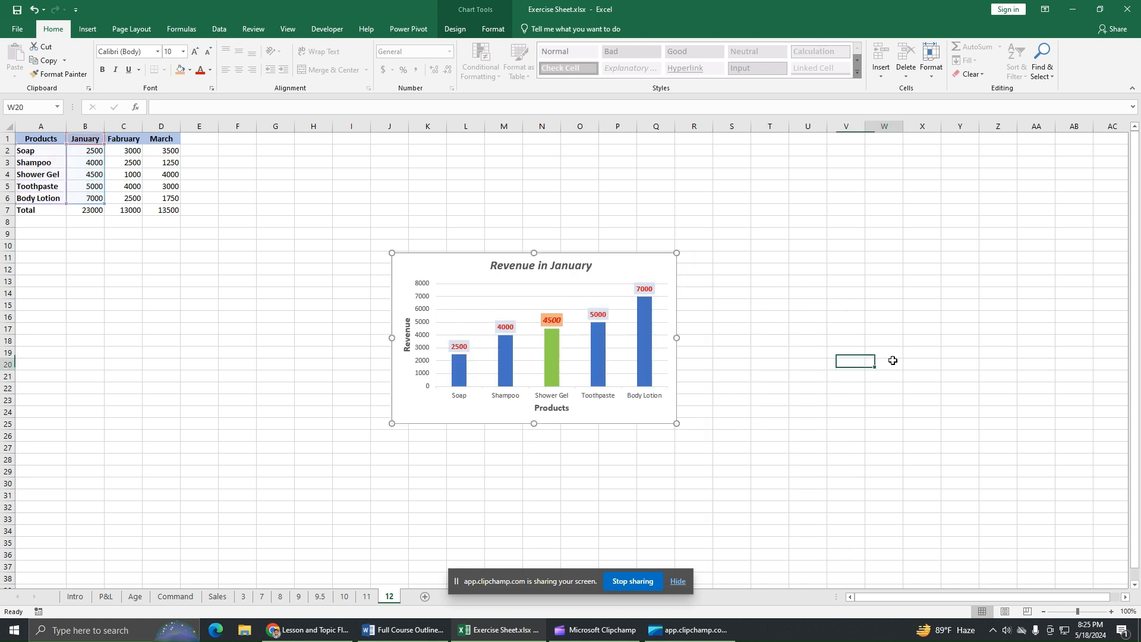
# Step: Open the chart area formatting options and examine the fill, border, effects and size settings
pyautogui.click(597, 264)
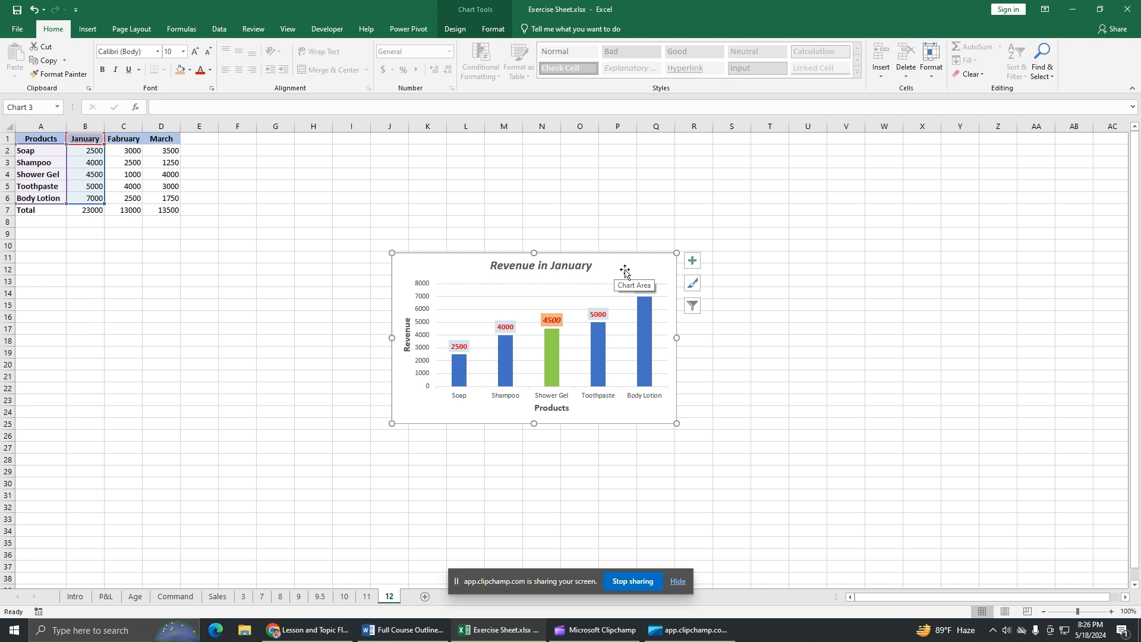
pyautogui.doubleClick(457, 269)
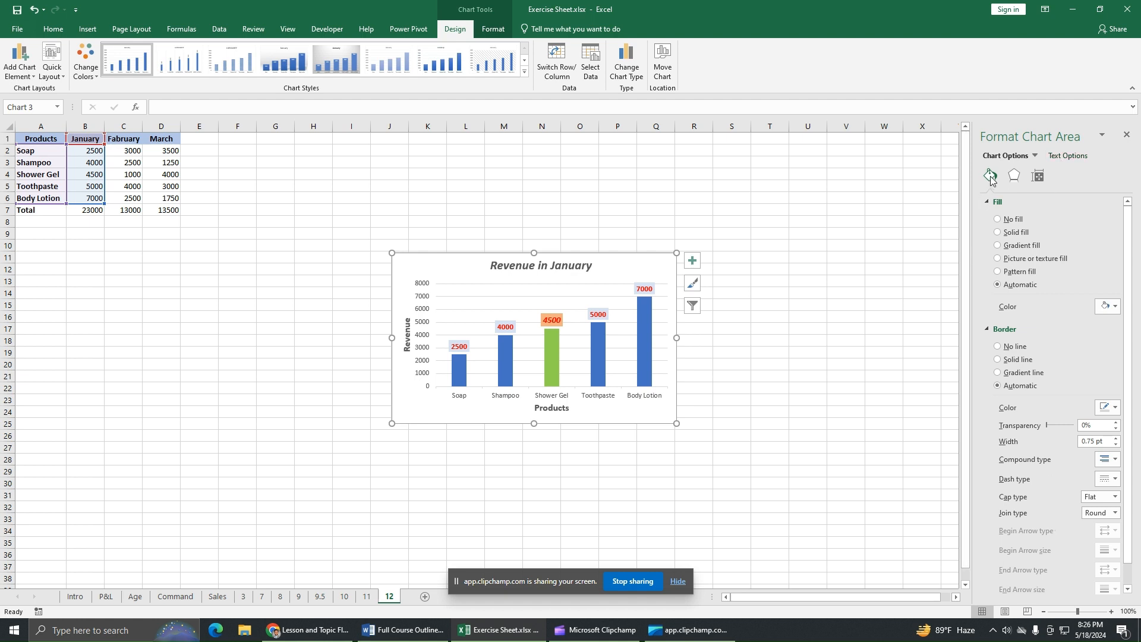
pyautogui.click(1013, 180)
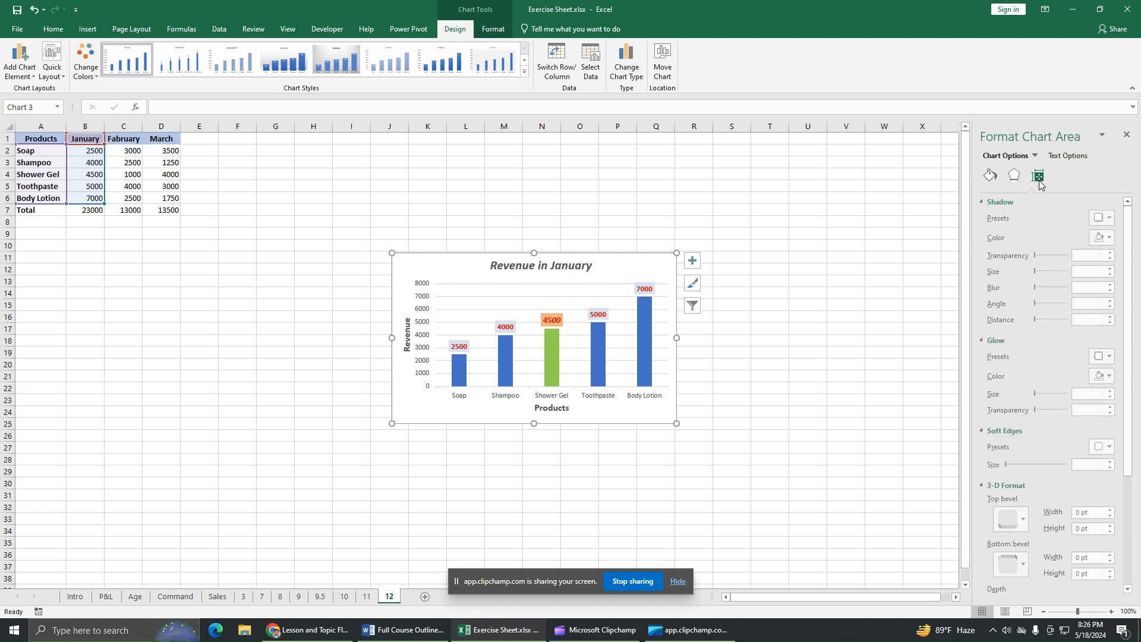
pyautogui.click(1037, 179)
pyautogui.click(990, 182)
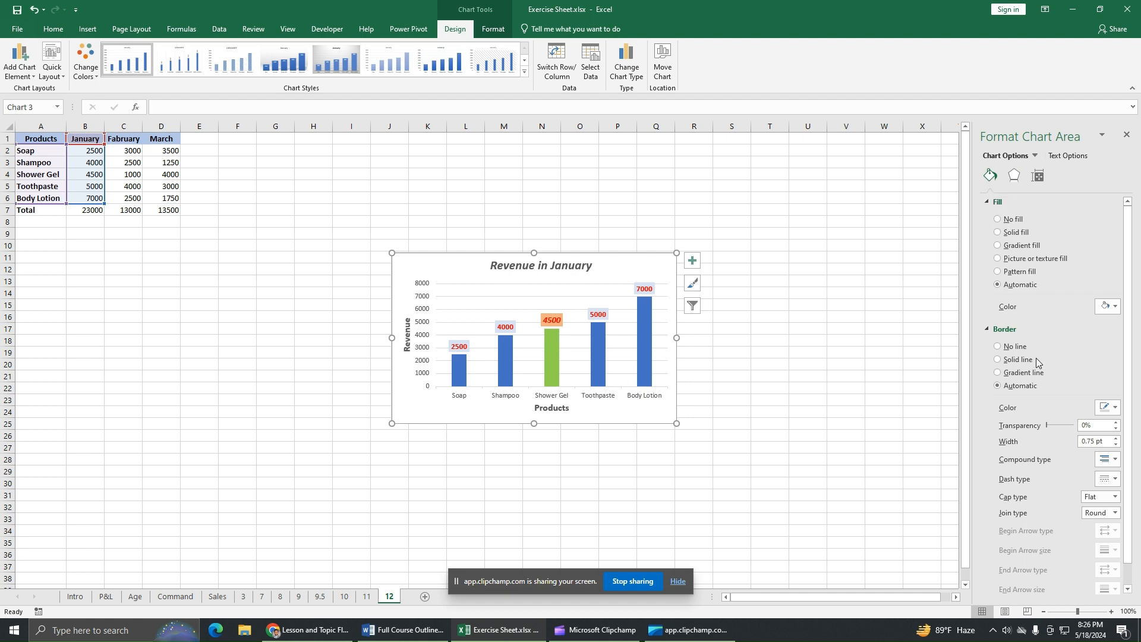
pyautogui.scroll(-2, 1048, 449)
pyautogui.click(987, 203)
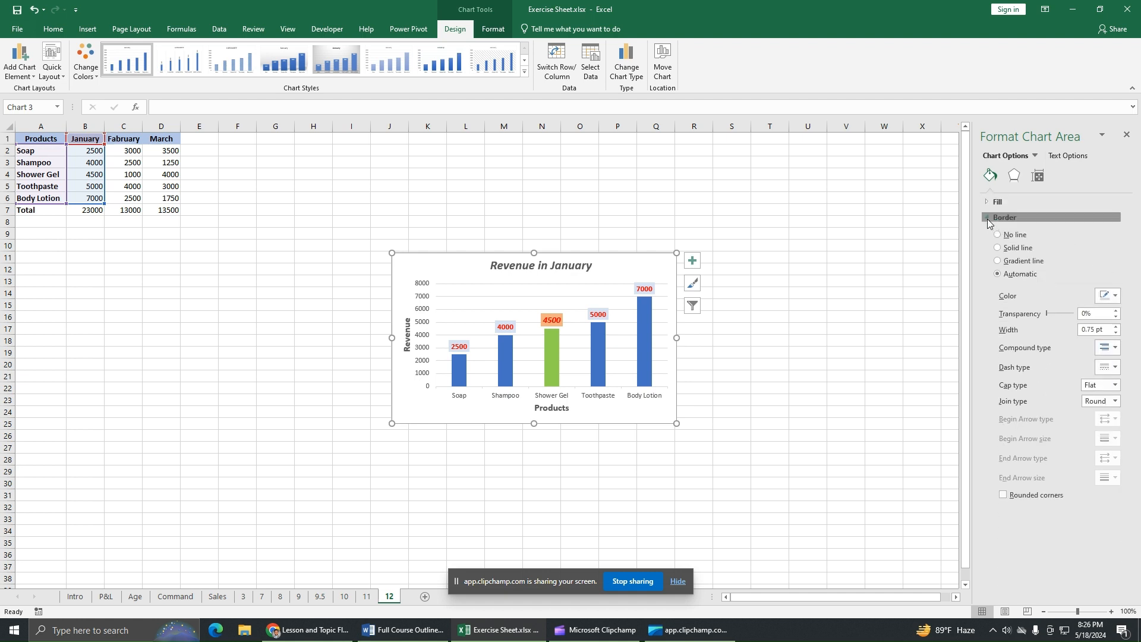
pyautogui.click(988, 218)
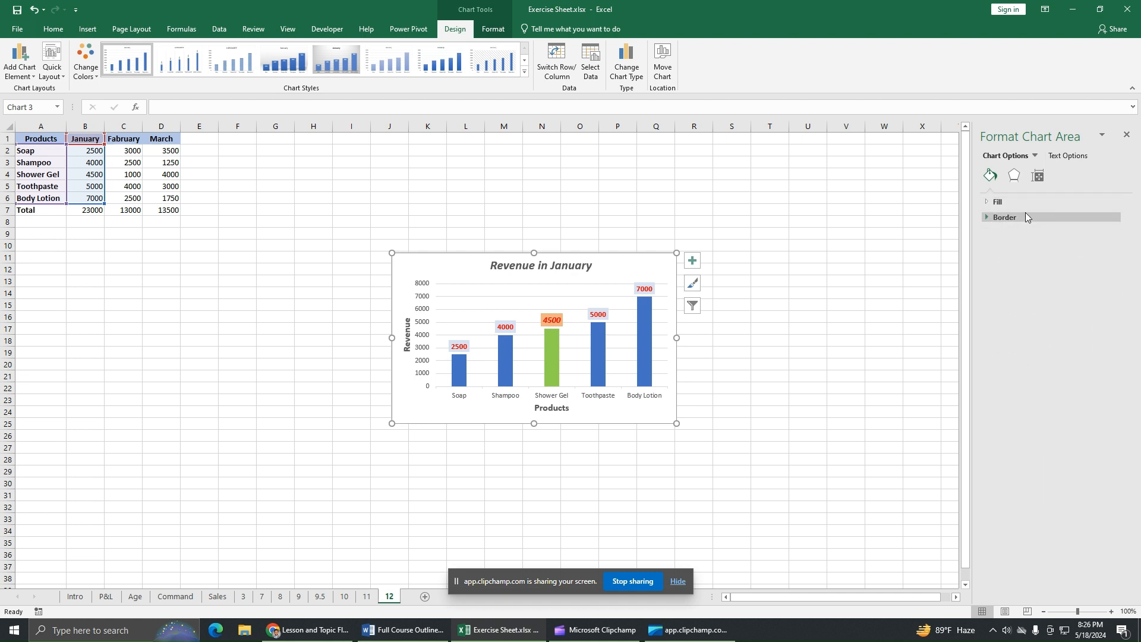
pyautogui.click(984, 205)
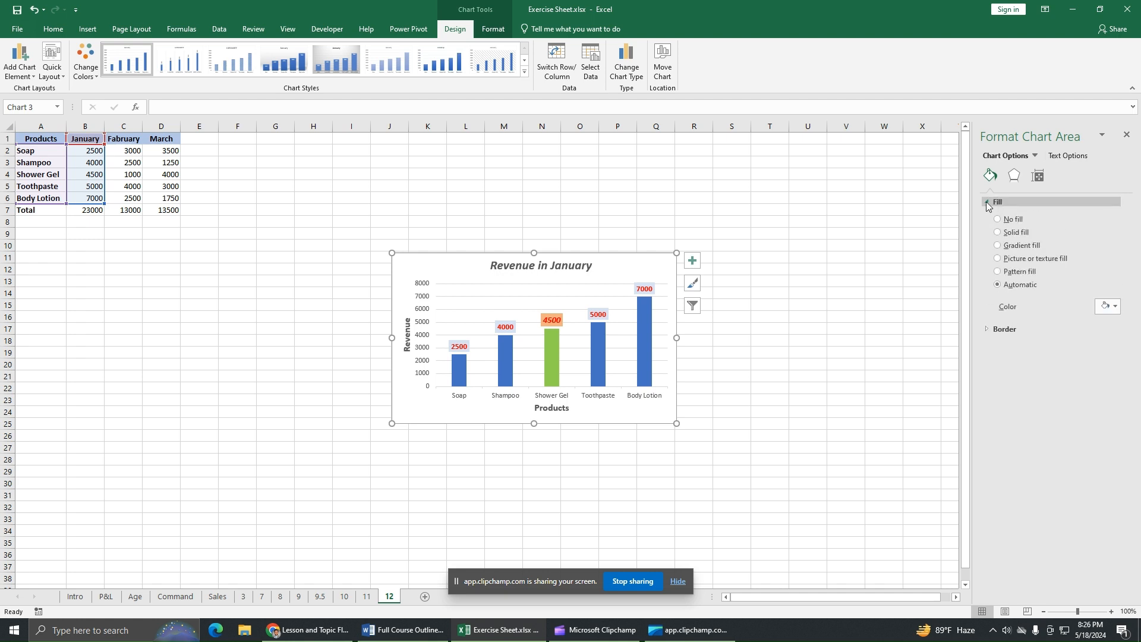
# Step: Apply a solid fill to all the January columns, try light green as the fill colour, and undo the green
pyautogui.click(645, 355)
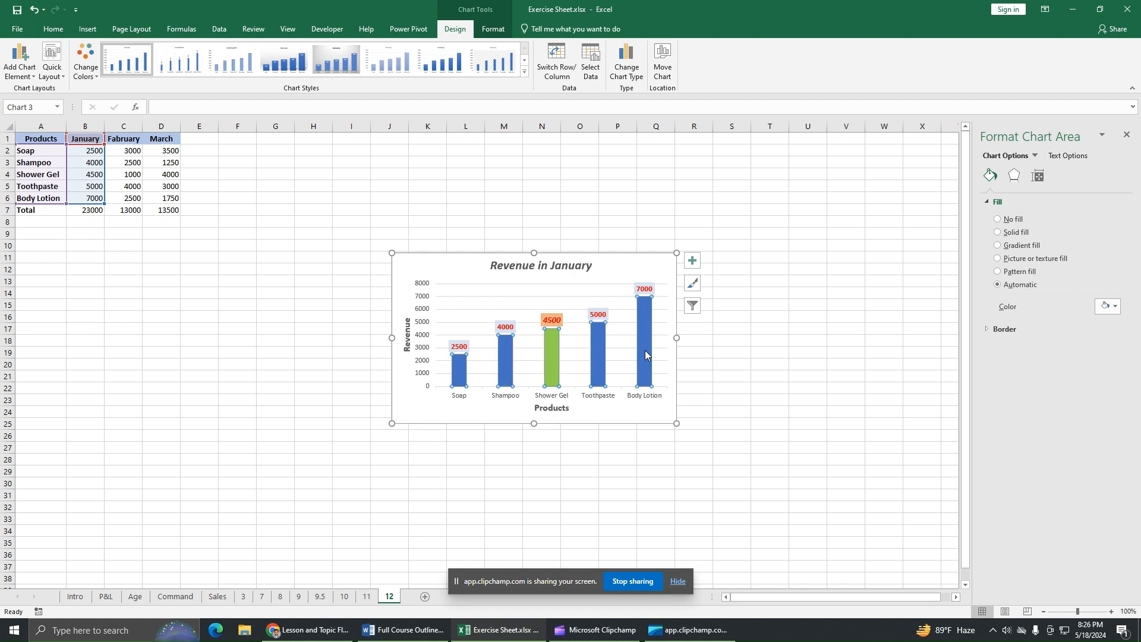
pyautogui.click(999, 233)
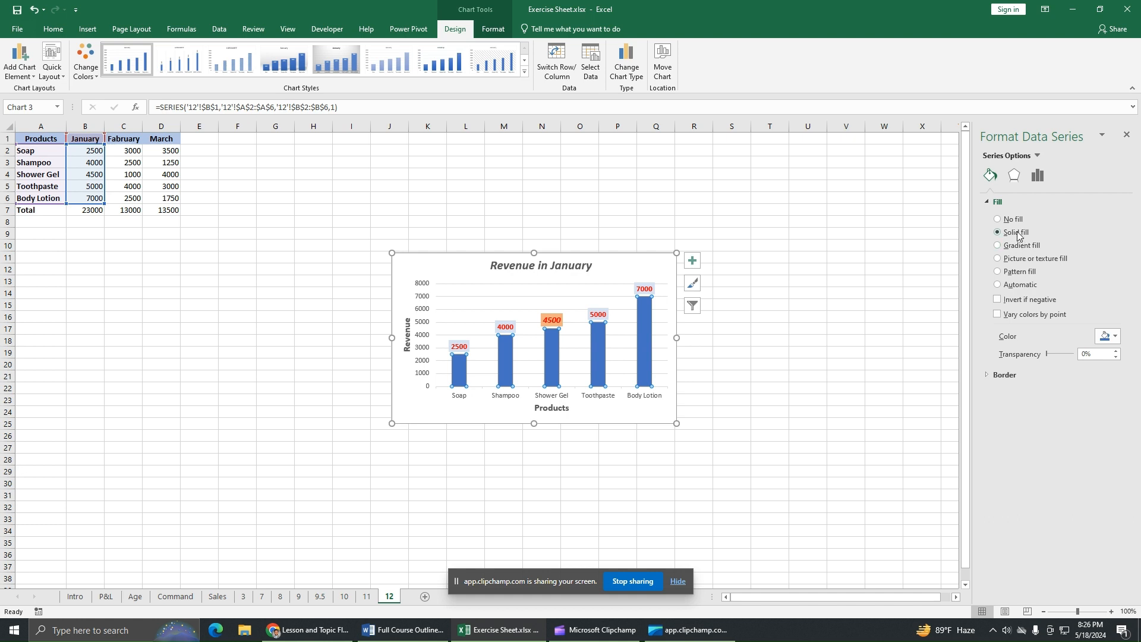
pyautogui.click(1107, 336)
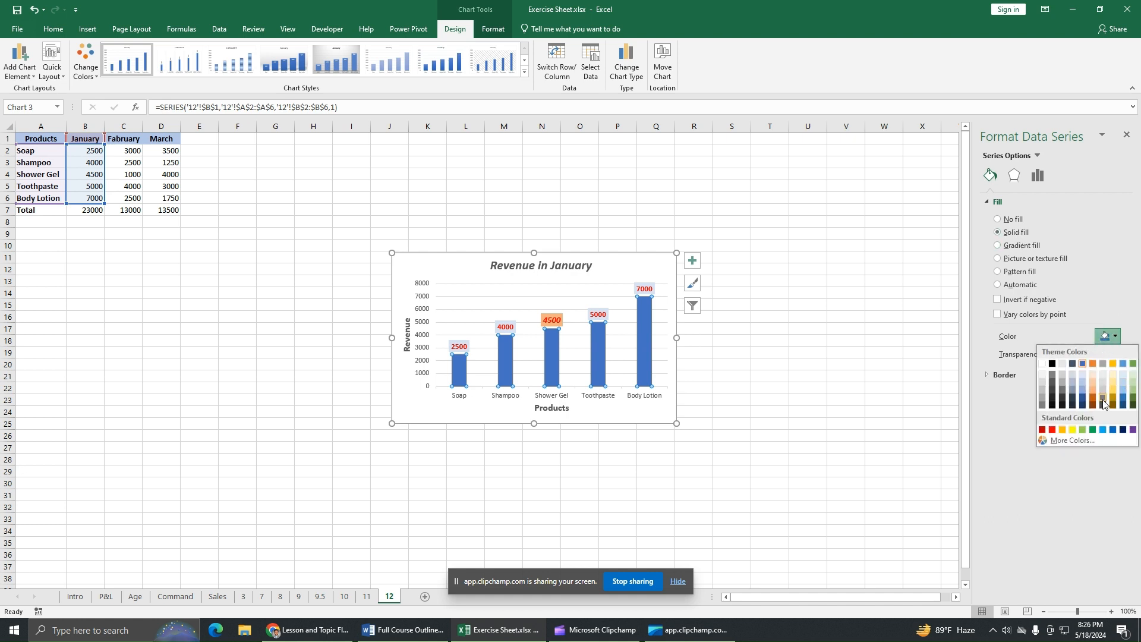
pyautogui.click(1085, 429)
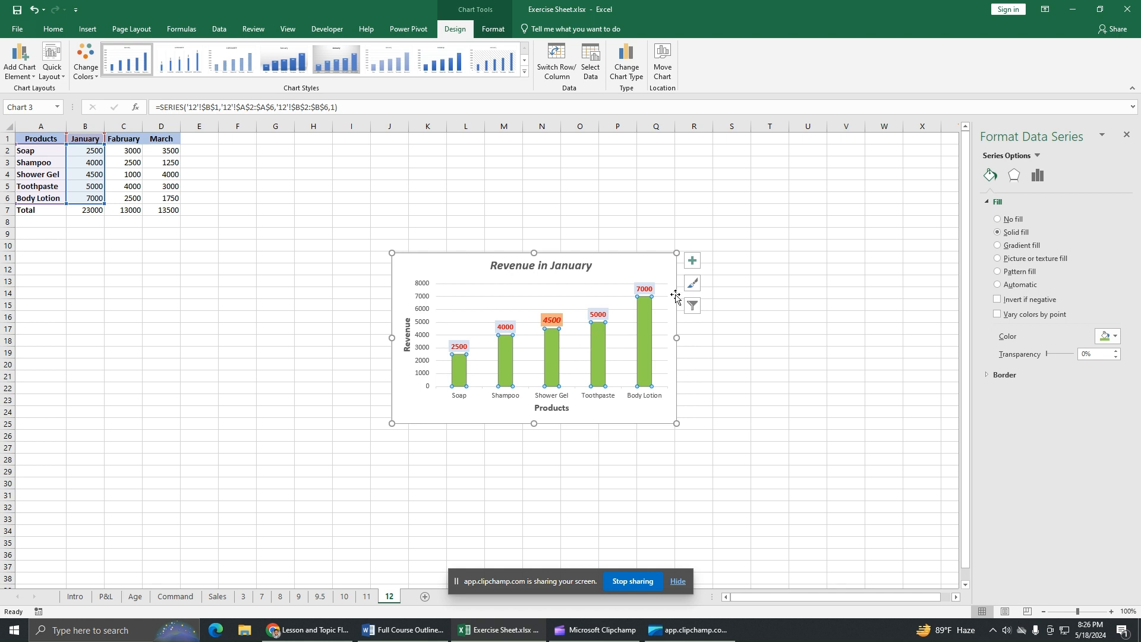
pyautogui.click(34, 10)
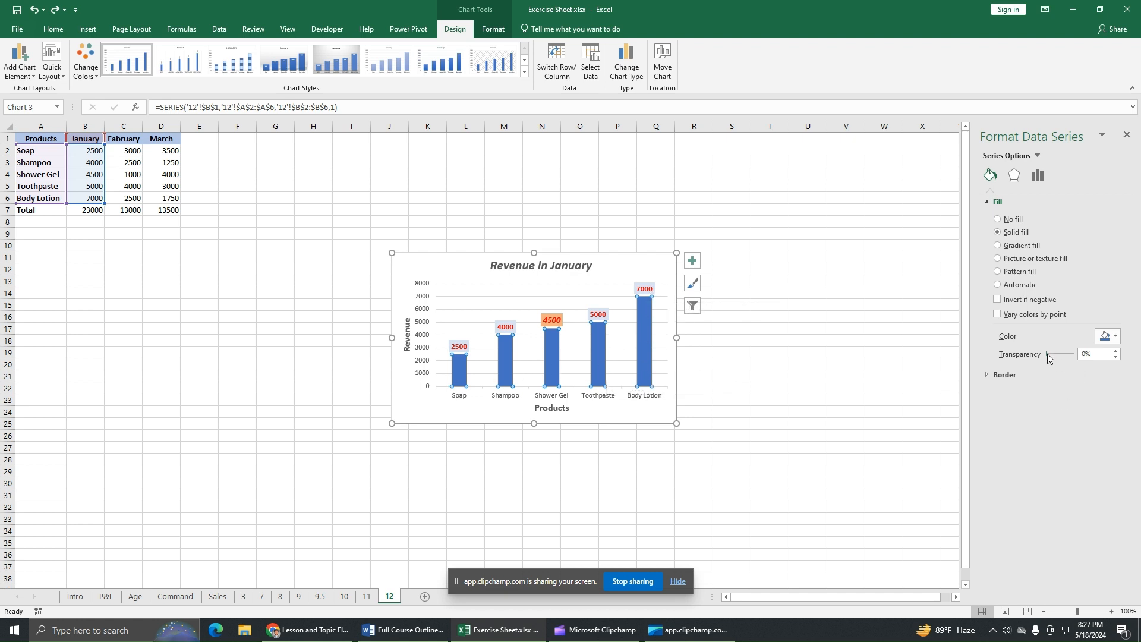
# Step: Try 67% transparency on the columns' fill, return it to 0%, and close the fill settings
pyautogui.moveTo(1047, 354); pyautogui.dragTo(1065, 354)
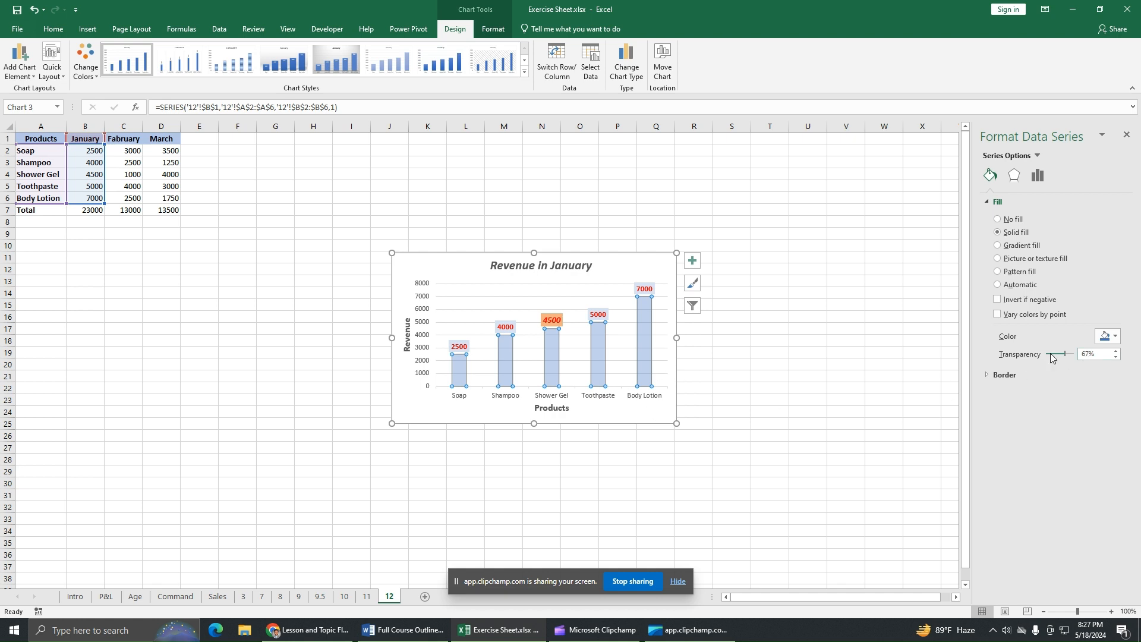
pyautogui.moveTo(1064, 354); pyautogui.dragTo(1032, 358)
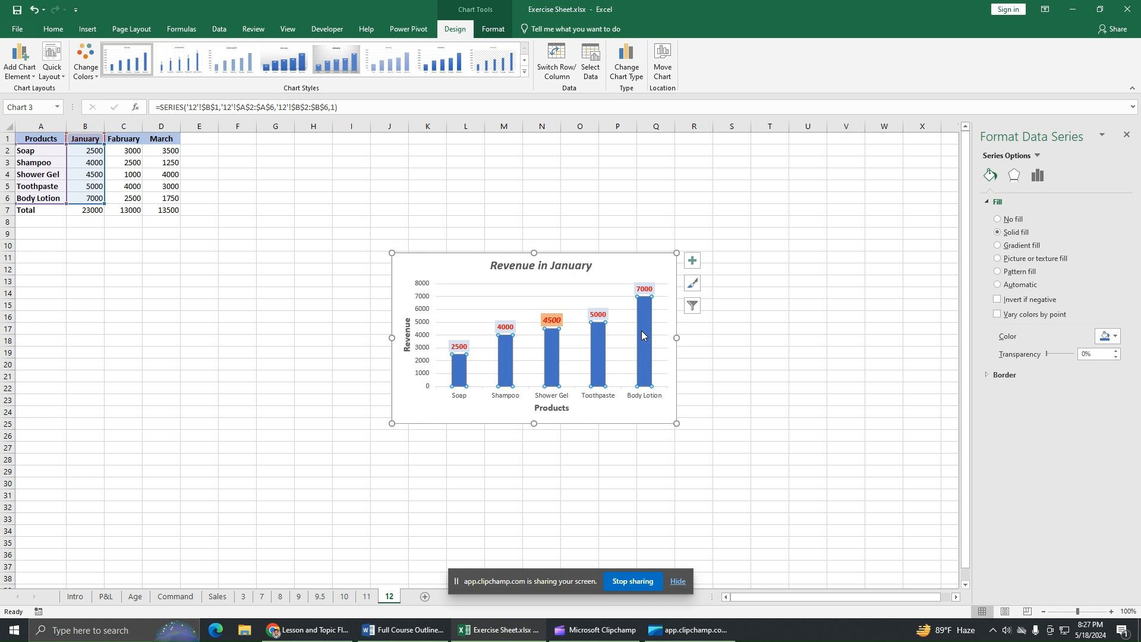
pyautogui.moveTo(642, 333)
pyautogui.click(1006, 202)
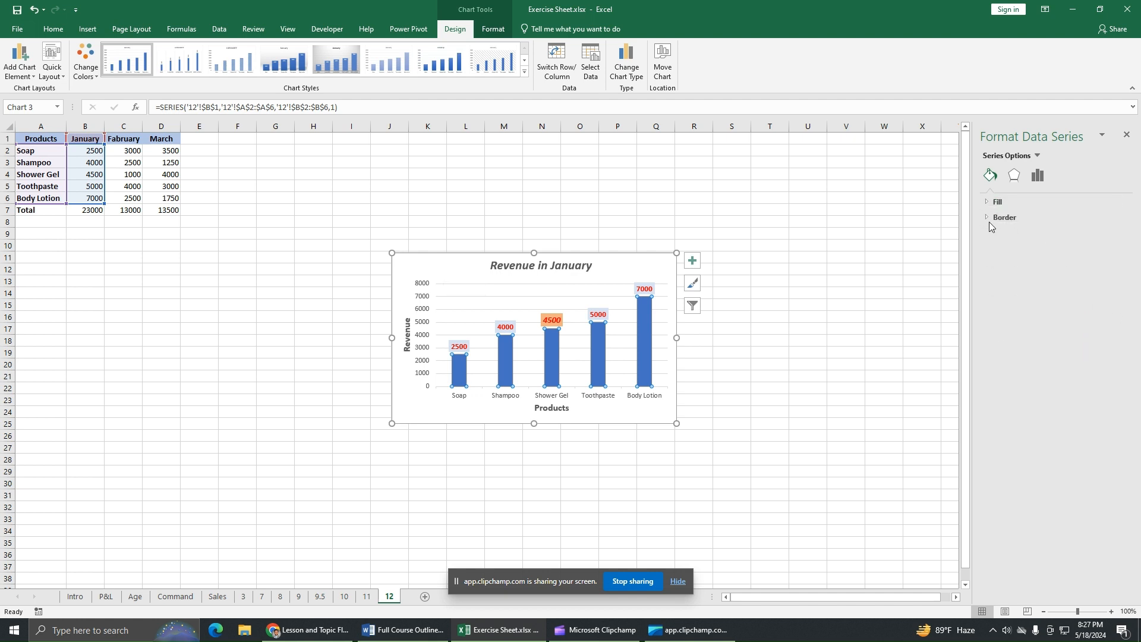
# Step: Give the columns a solid line border in standard red
pyautogui.click(985, 218)
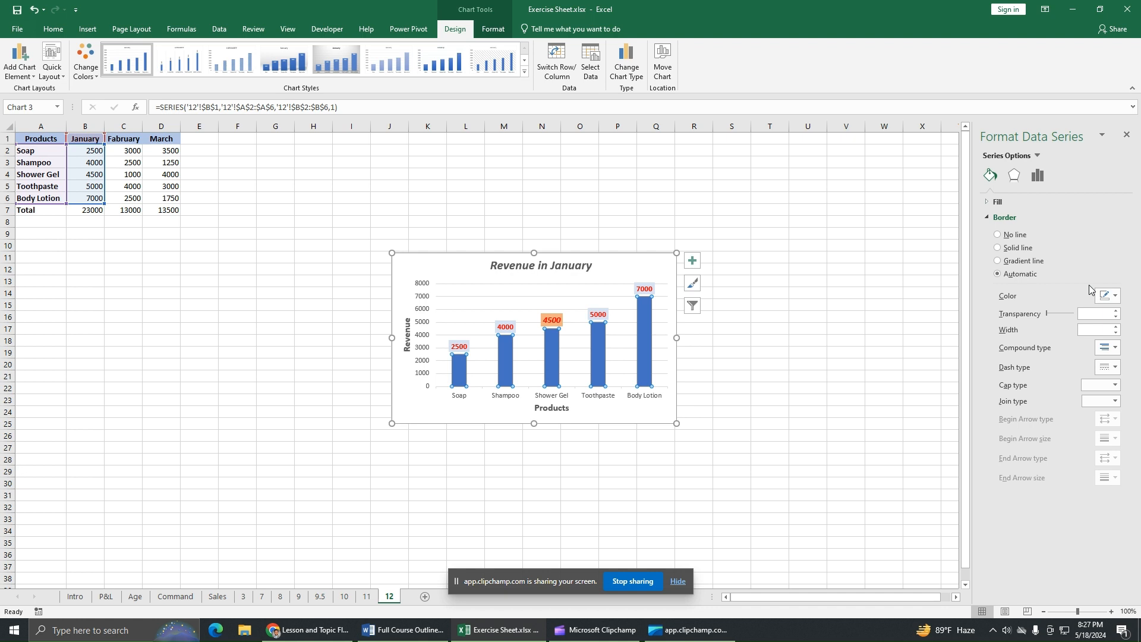
pyautogui.click(1025, 249)
pyautogui.click(1115, 296)
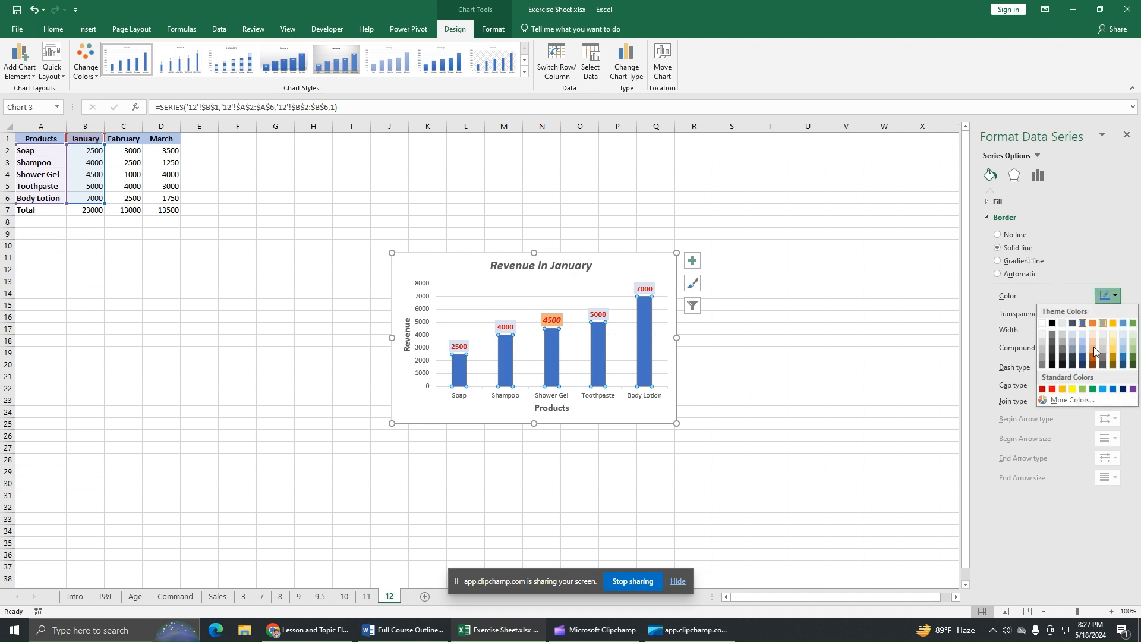
pyautogui.click(1053, 389)
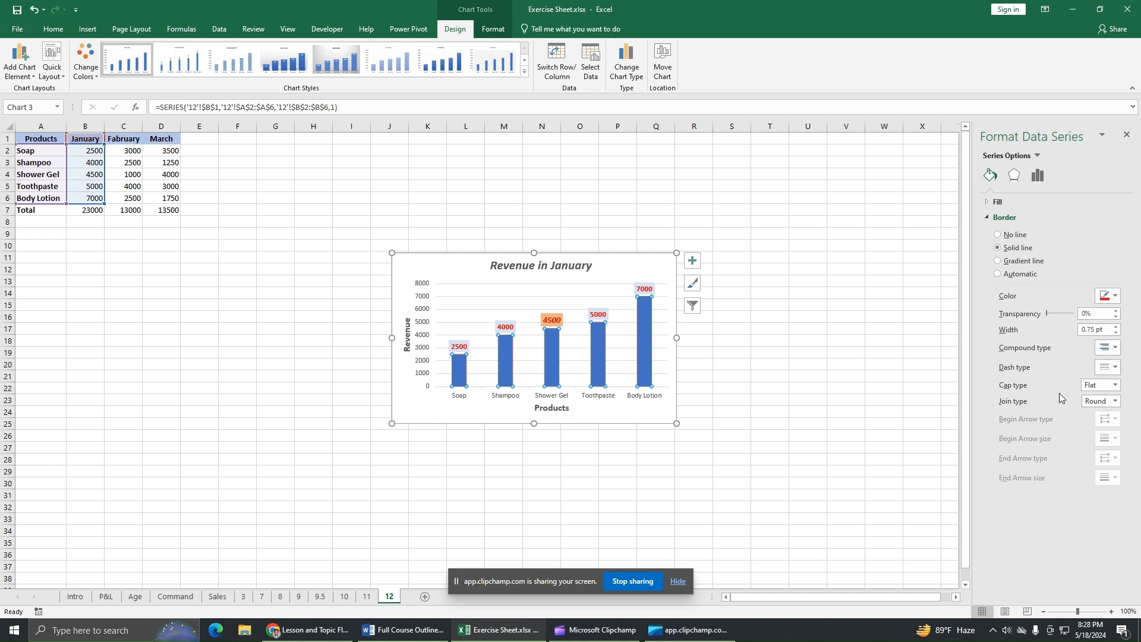
# Step: Look through the dash type and compound type choices for the column border, keeping the plain solid line
pyautogui.click(1108, 369)
pyautogui.click(1116, 379)
pyautogui.click(1113, 369)
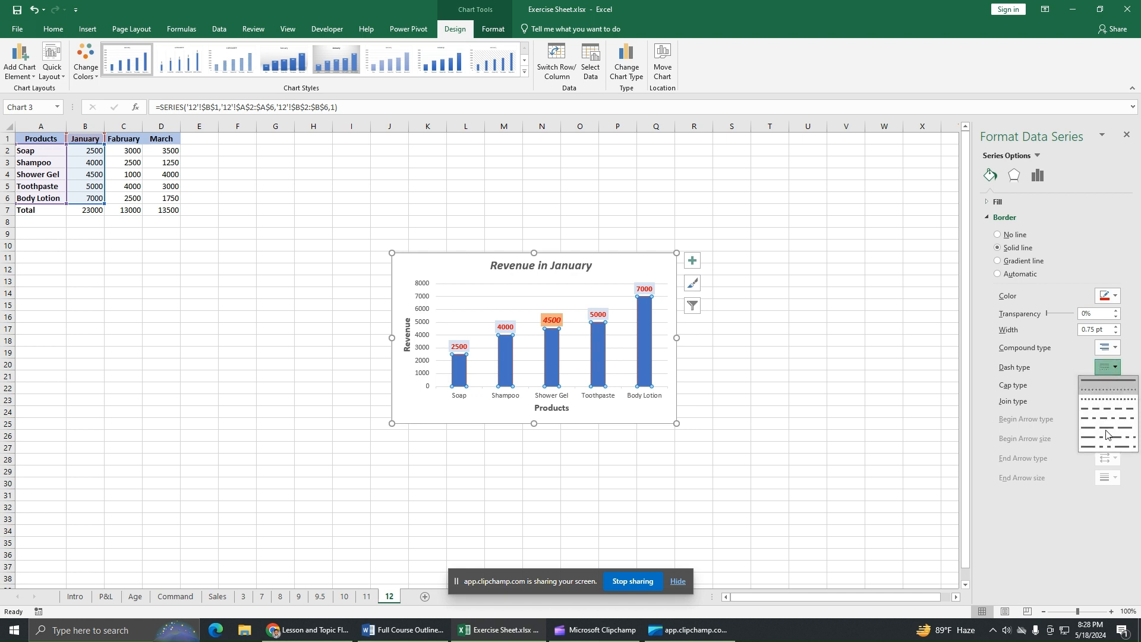
pyautogui.click(1109, 381)
pyautogui.click(1108, 348)
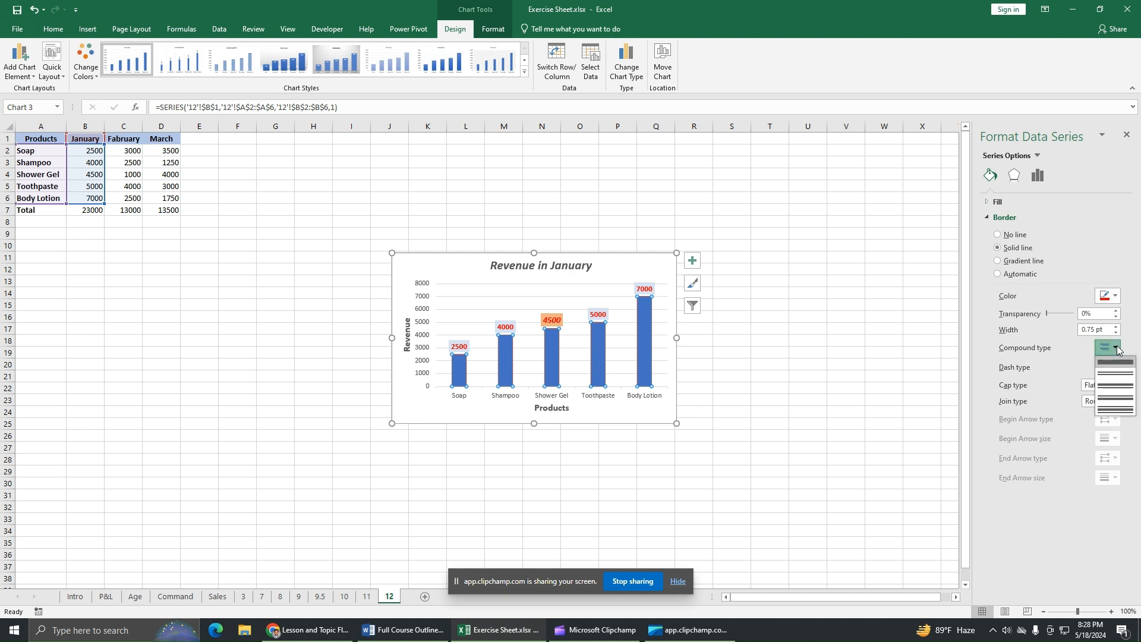
pyautogui.click(1118, 364)
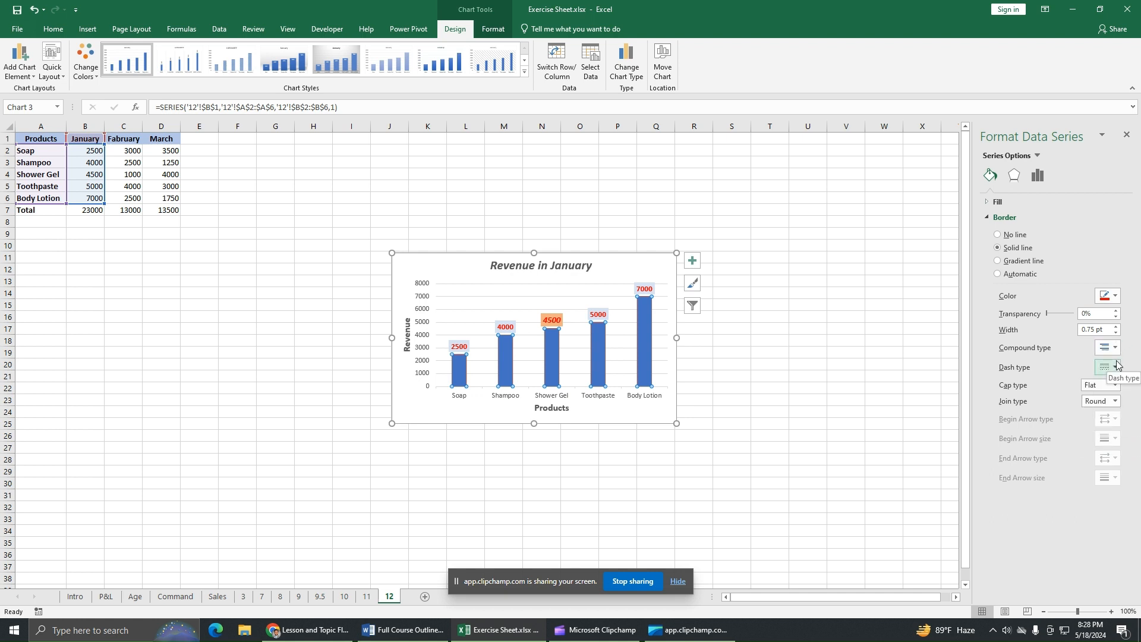
# Step: Thicken the column border, then reduce its width to 1.25 pt and close the border settings
pyautogui.click(1116, 327)
pyautogui.click(1116, 327)
pyautogui.click(1116, 327)
pyautogui.click(1115, 327)
pyautogui.click(1115, 326)
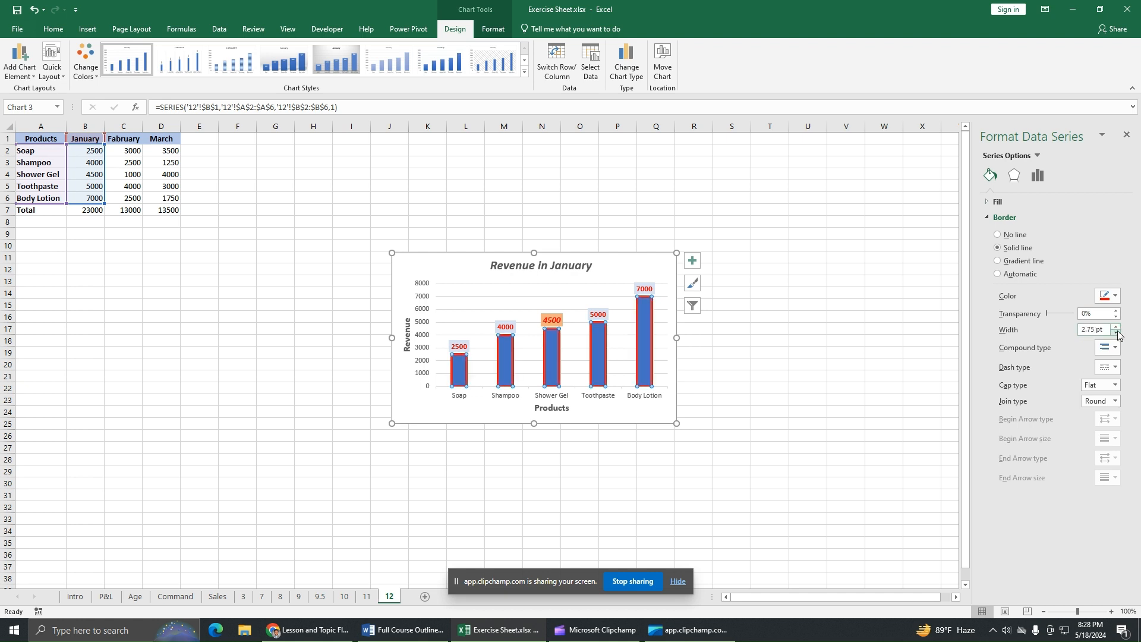
pyautogui.click(1115, 327)
pyautogui.click(1116, 333)
pyautogui.click(1116, 333)
pyautogui.click(1116, 332)
pyautogui.click(1117, 333)
pyautogui.click(1116, 332)
pyautogui.click(1116, 333)
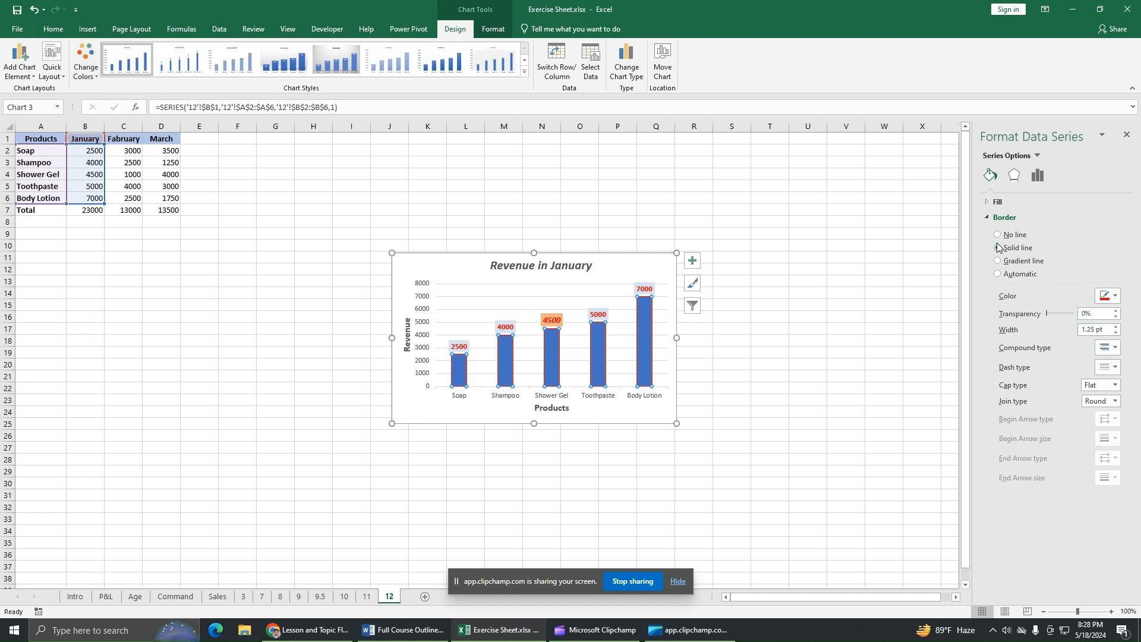
pyautogui.click(991, 220)
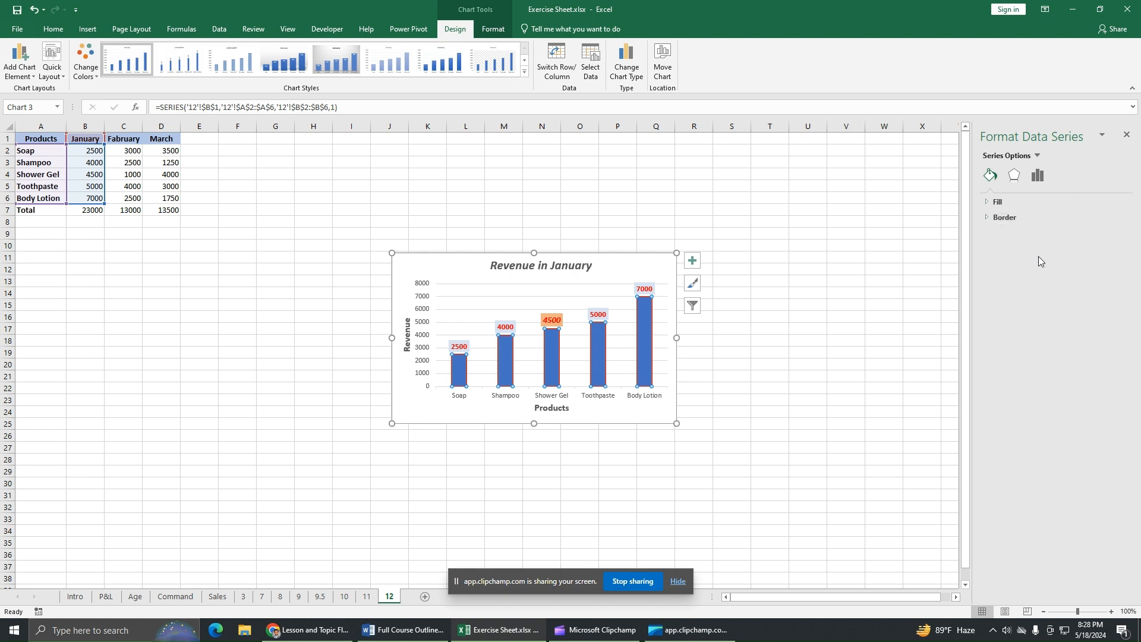
# Step: Open the effects settings, view the shadow presets for the columns and the chart area, and reselect the columns
pyautogui.click(1014, 175)
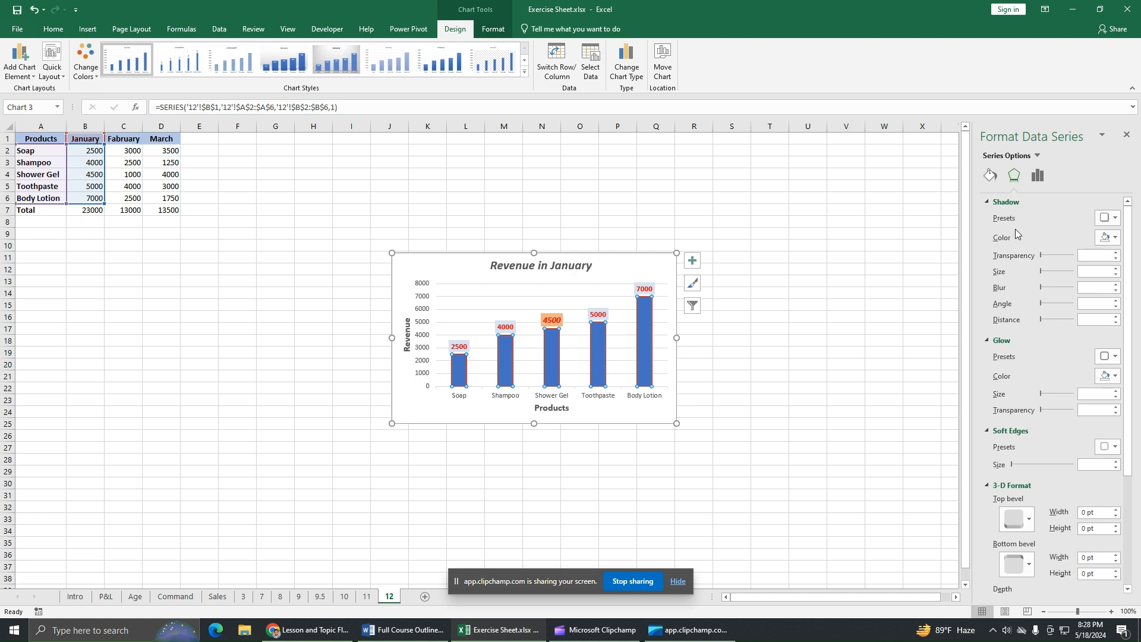
pyautogui.click(1106, 222)
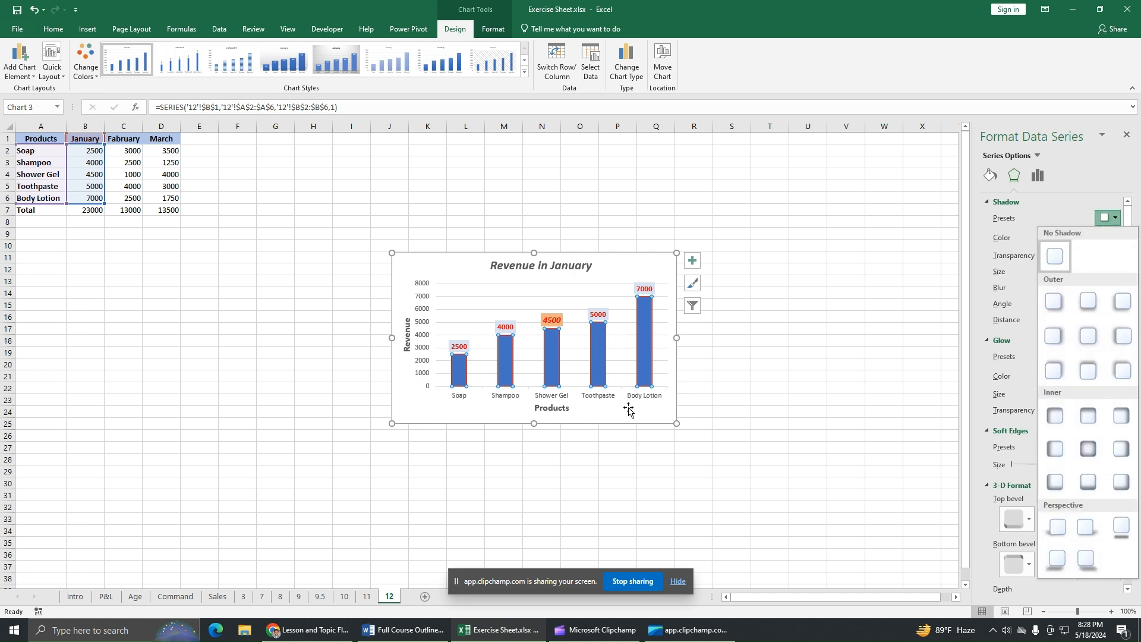
pyautogui.click(629, 267)
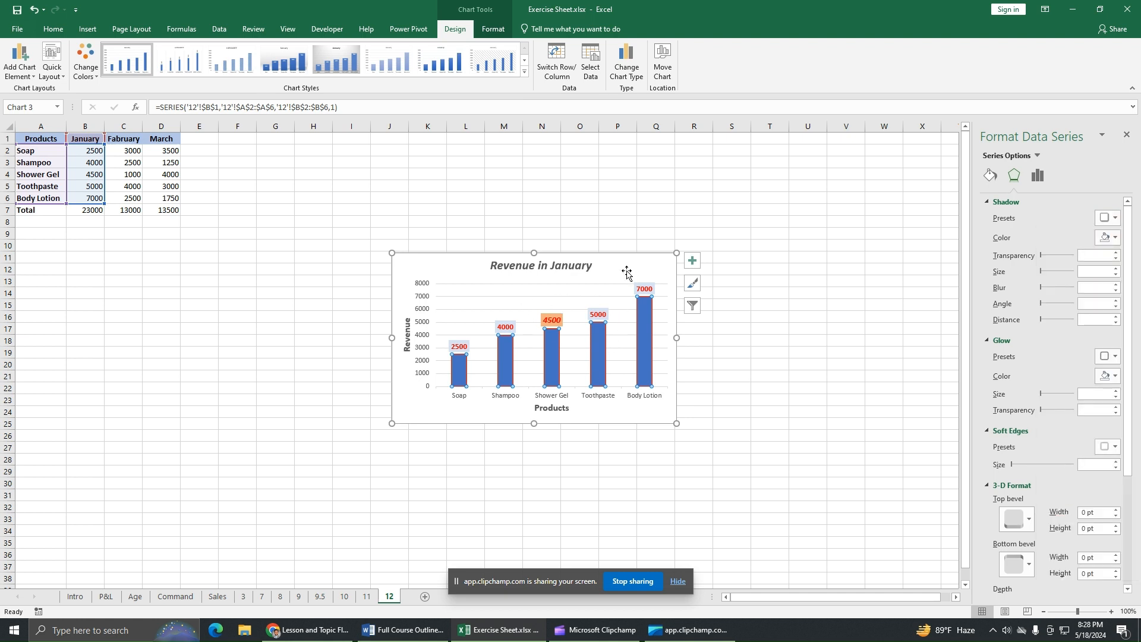
pyautogui.click(619, 271)
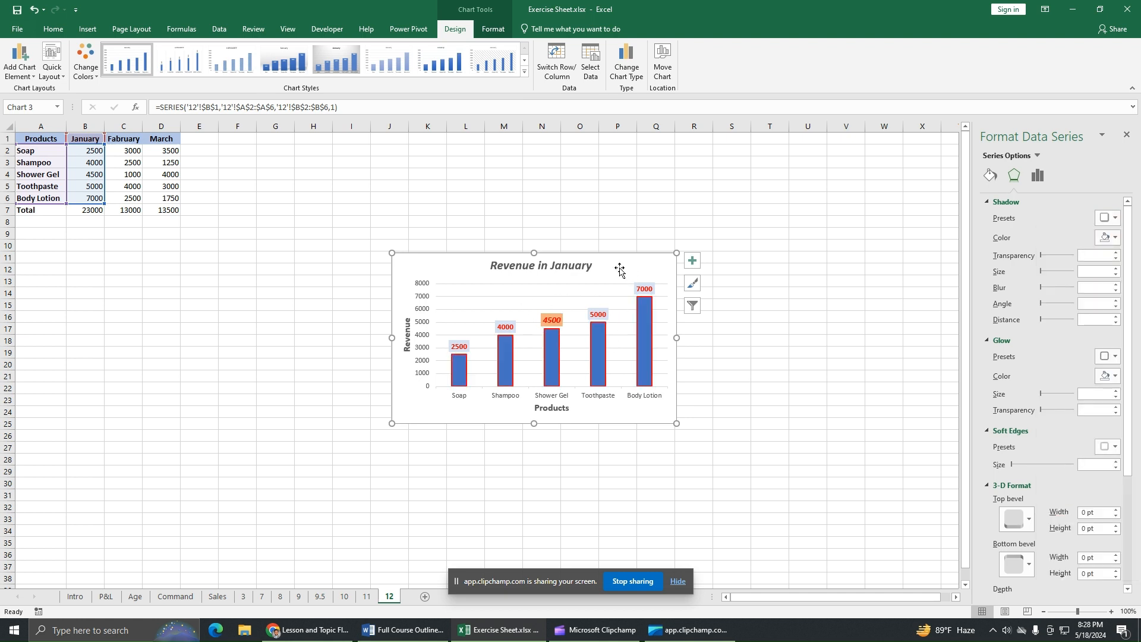
pyautogui.click(1107, 217)
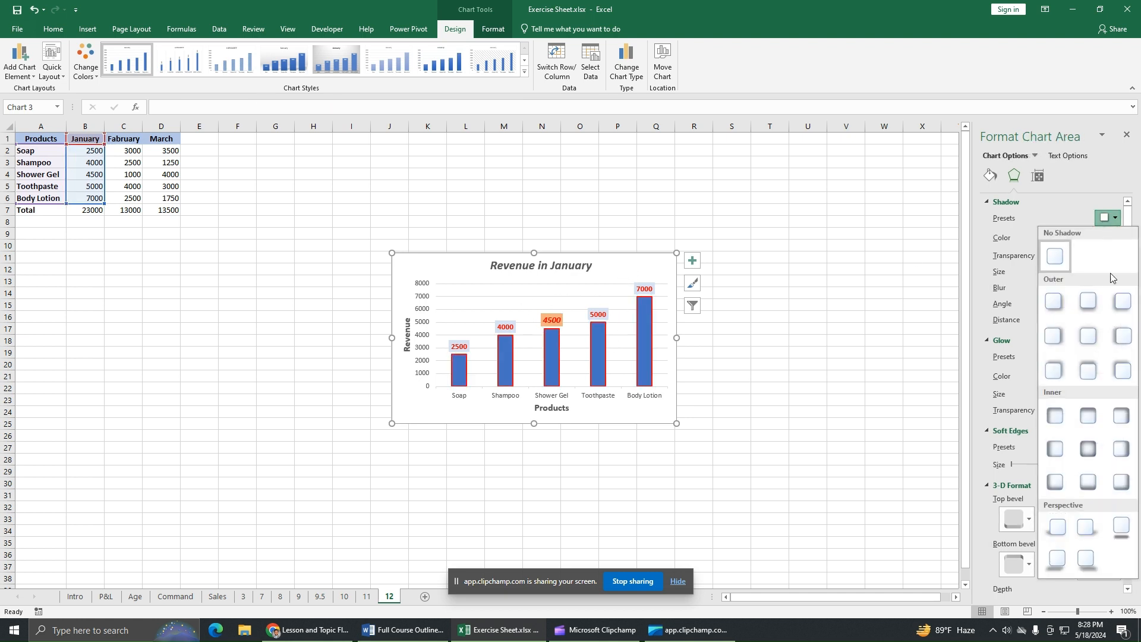
pyautogui.click(648, 344)
pyautogui.click(648, 345)
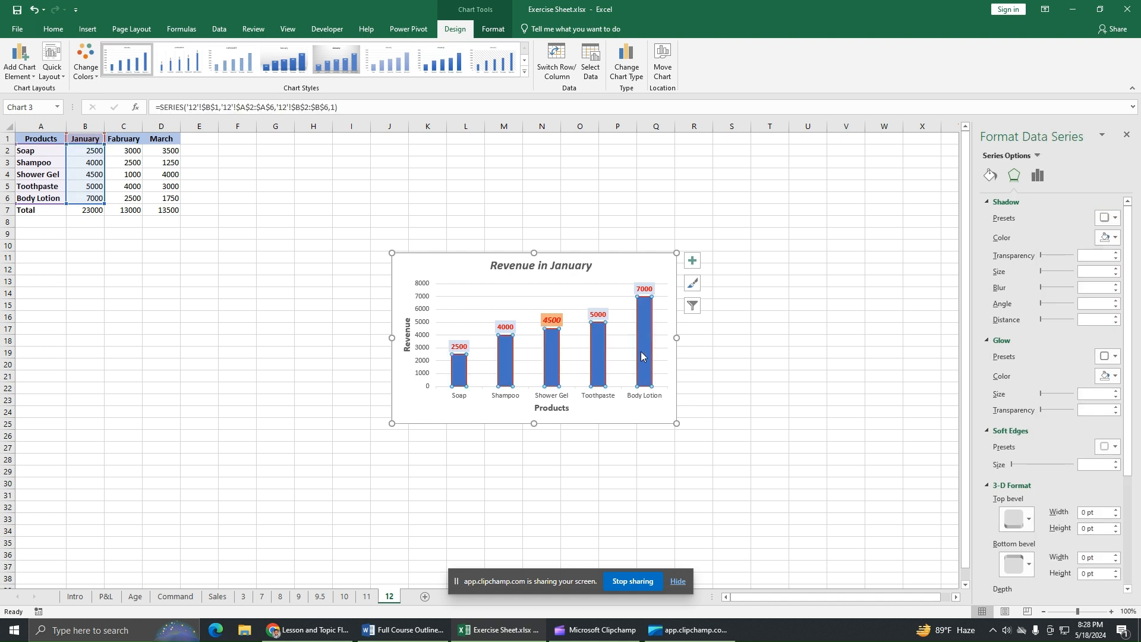
# Step: Try the inner top-left shadow preset and the perspective shadow below on the columns
pyautogui.click(1117, 218)
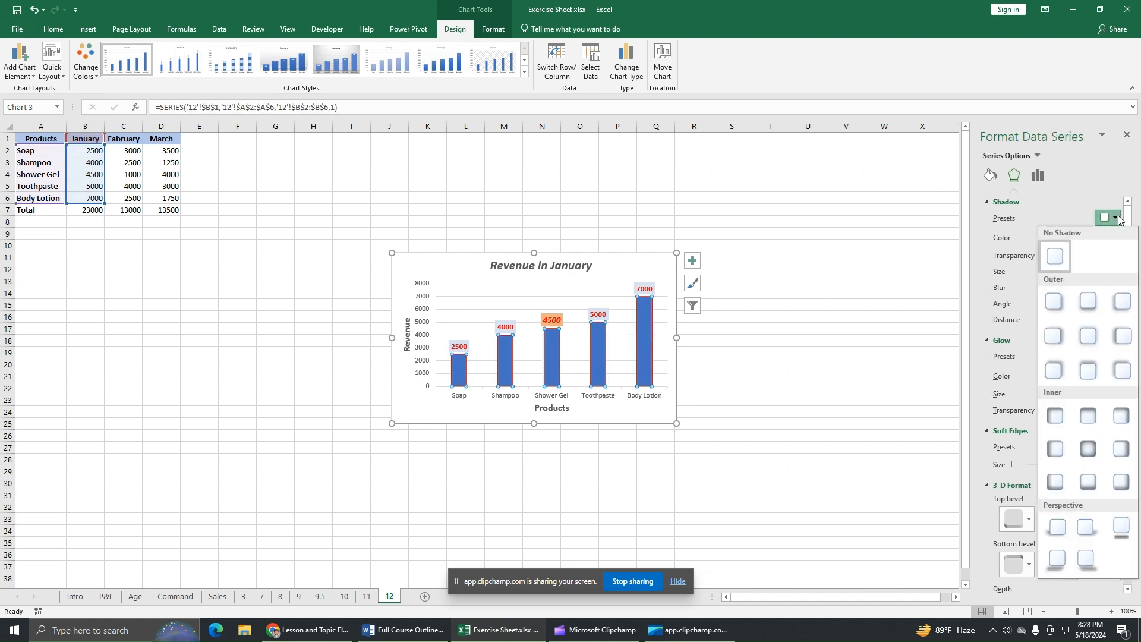
pyautogui.click(1056, 418)
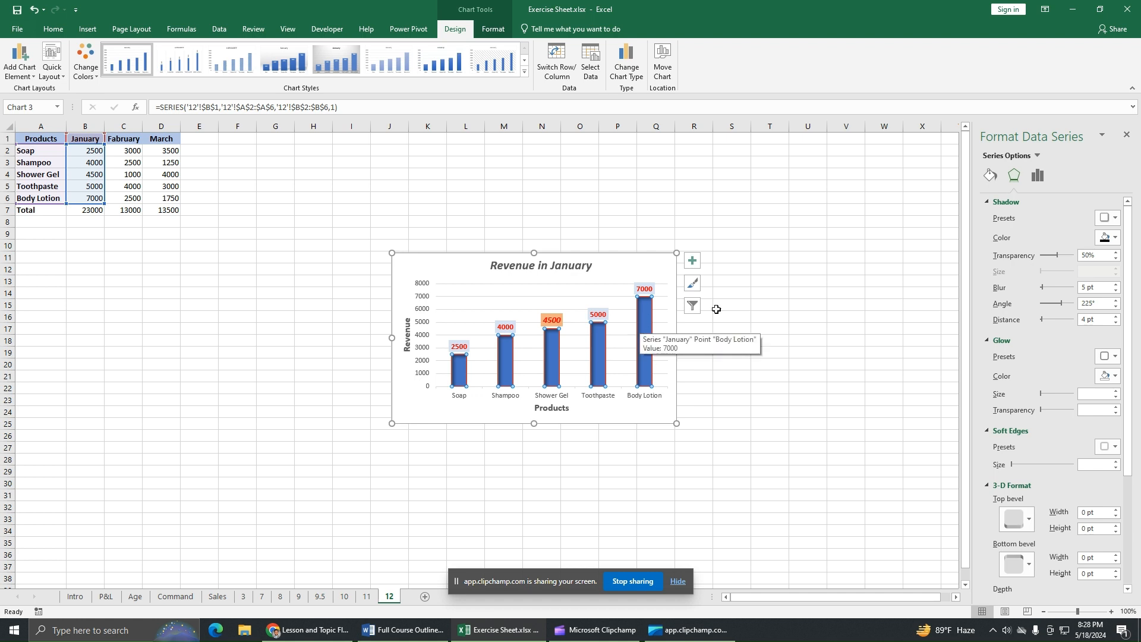
pyautogui.click(1115, 218)
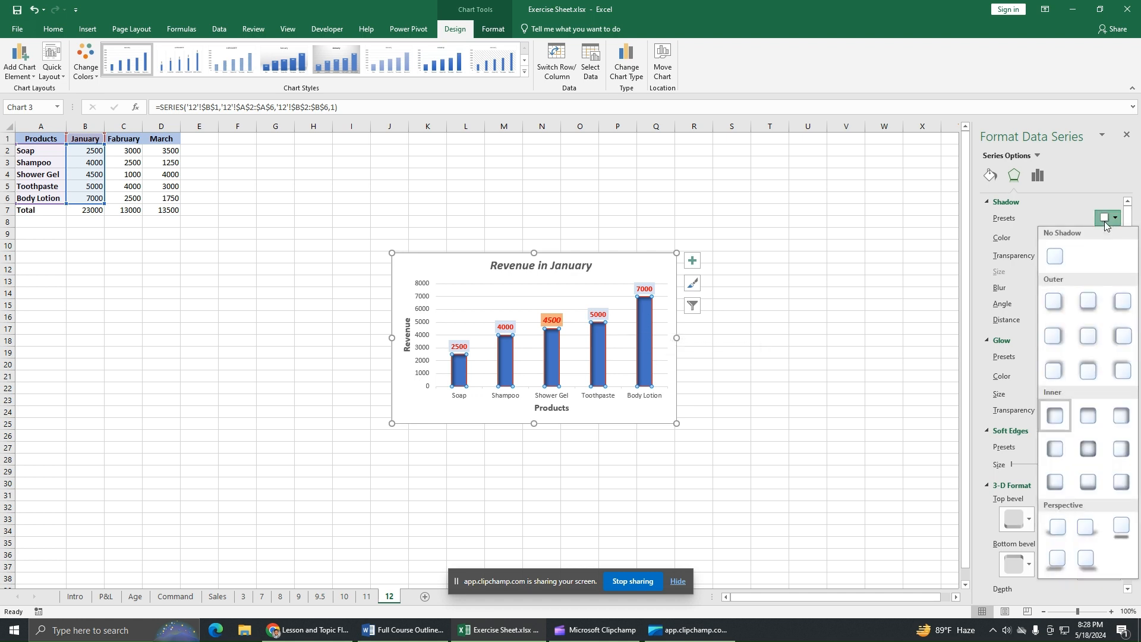
pyautogui.click(1126, 529)
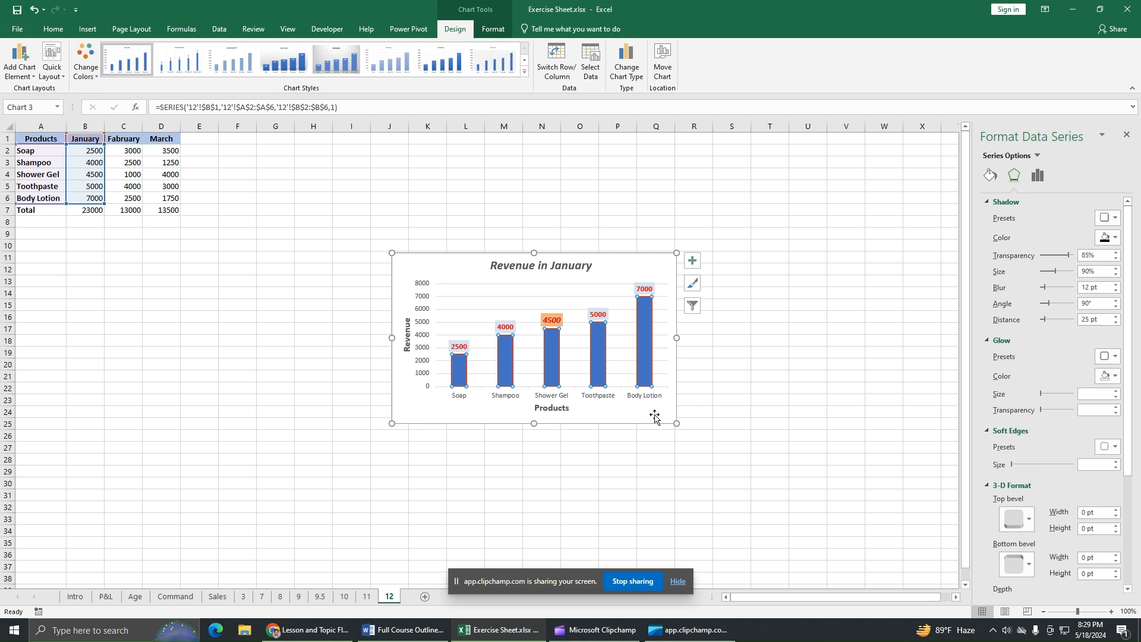
# Step: Apply the inner left shadow preset to the columns and colour the shadow light green
pyautogui.click(1115, 218)
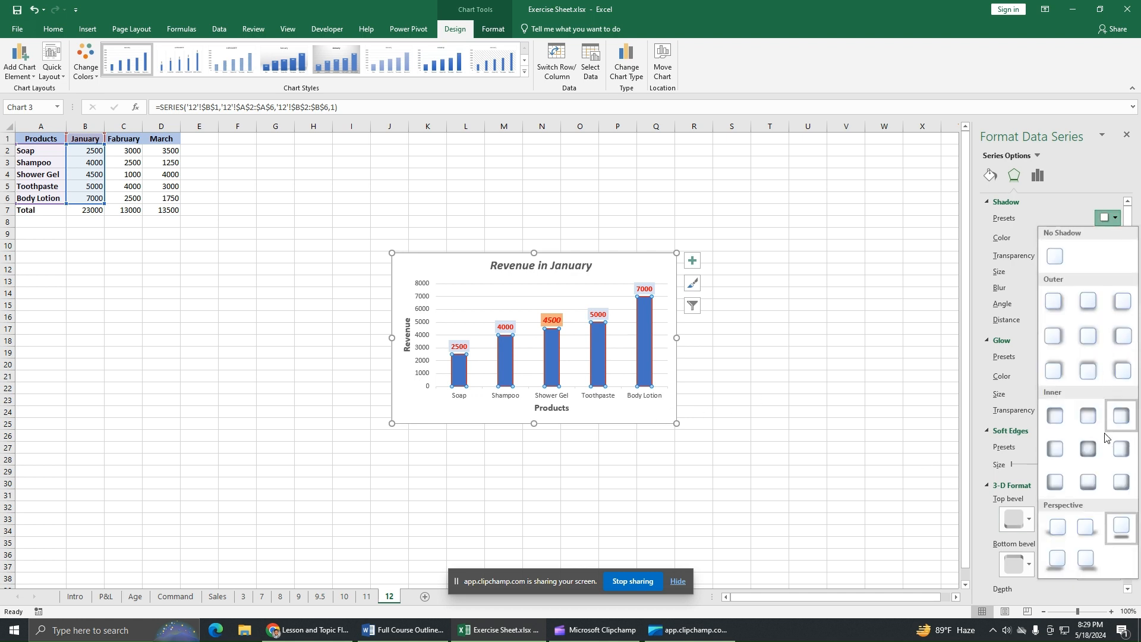
pyautogui.click(1059, 448)
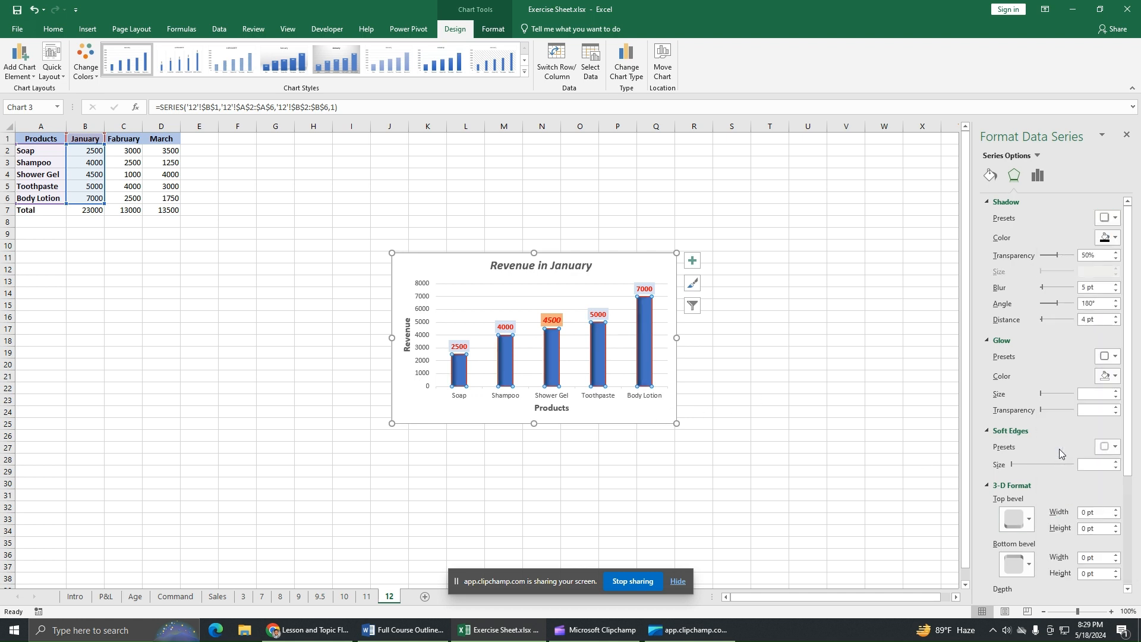
pyautogui.click(1103, 241)
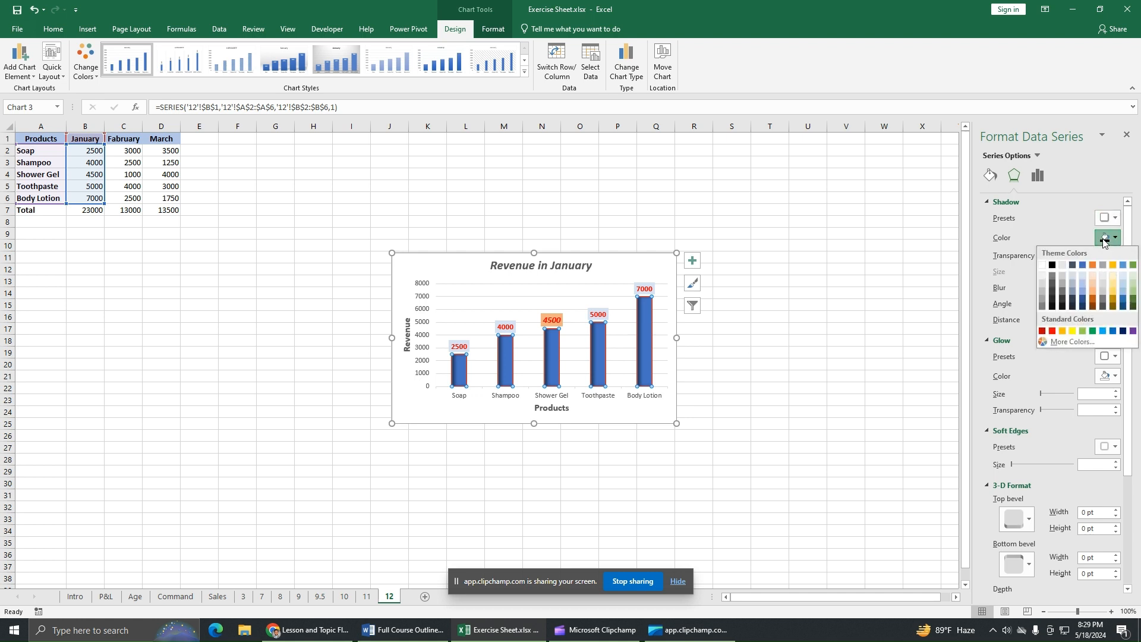
pyautogui.click(1084, 331)
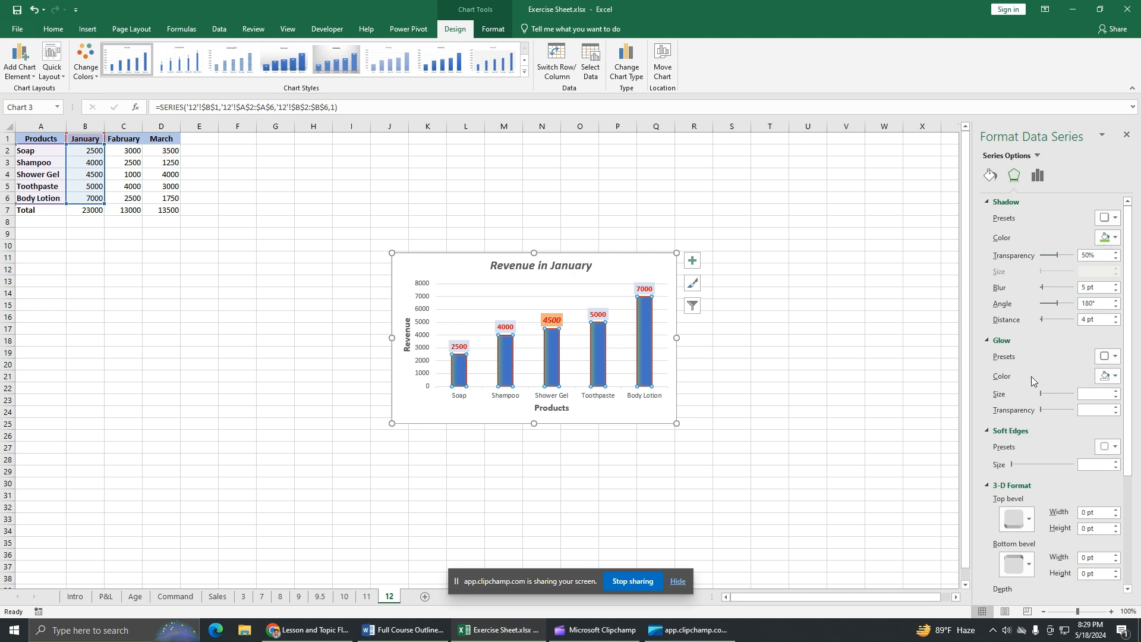
# Step: Add the 11 point blue glow preset to the columns
pyautogui.click(1109, 358)
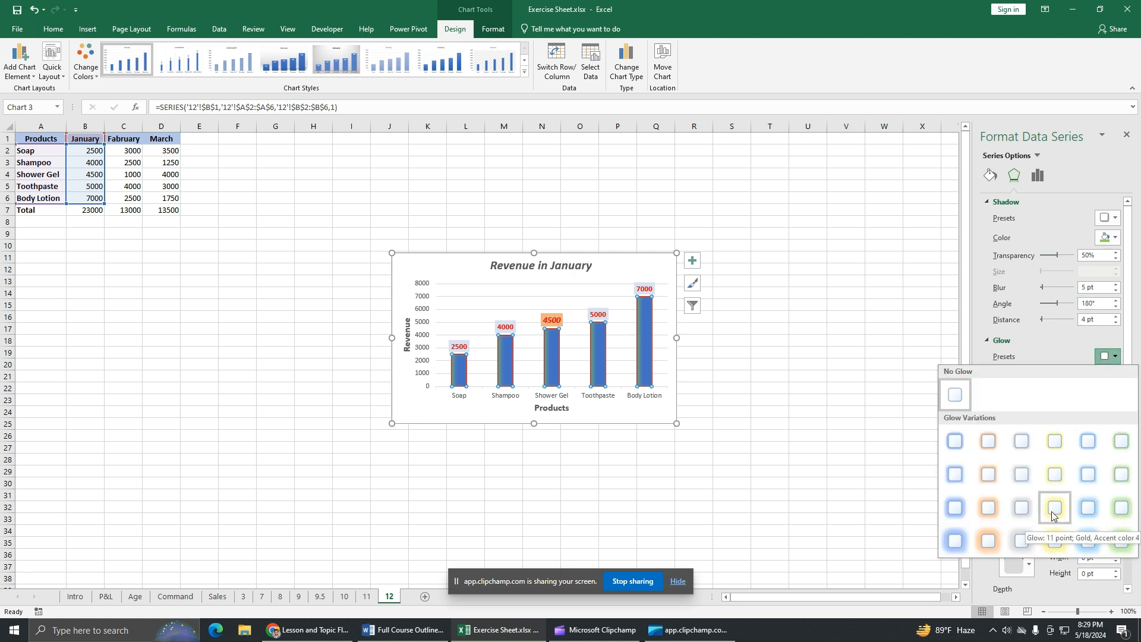
pyautogui.click(955, 508)
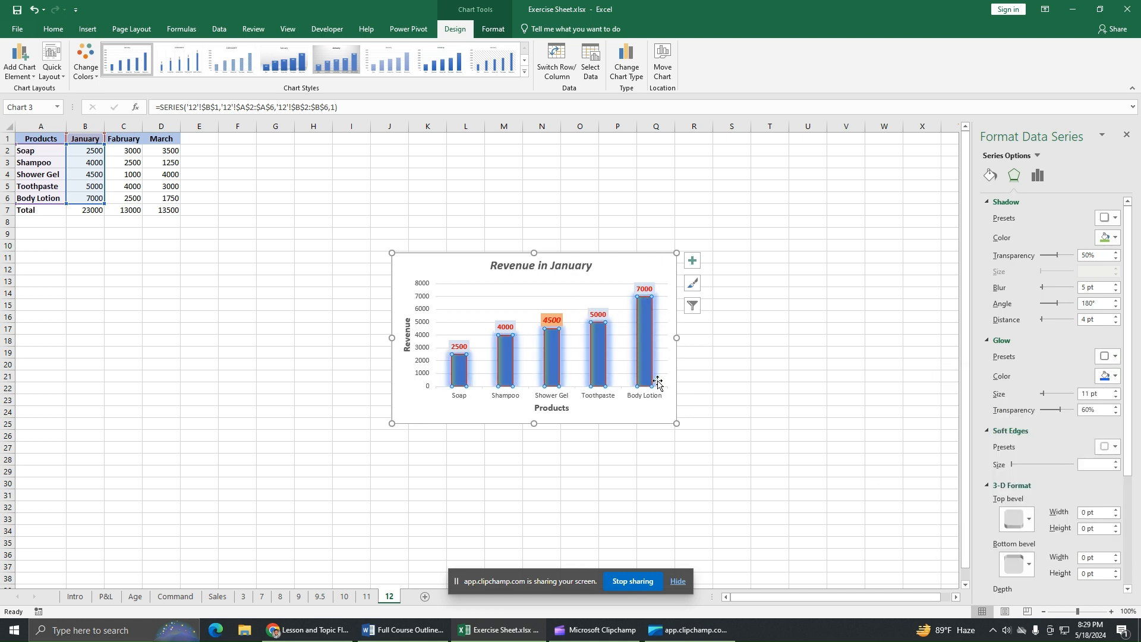
pyautogui.scroll(-2, 1071, 429)
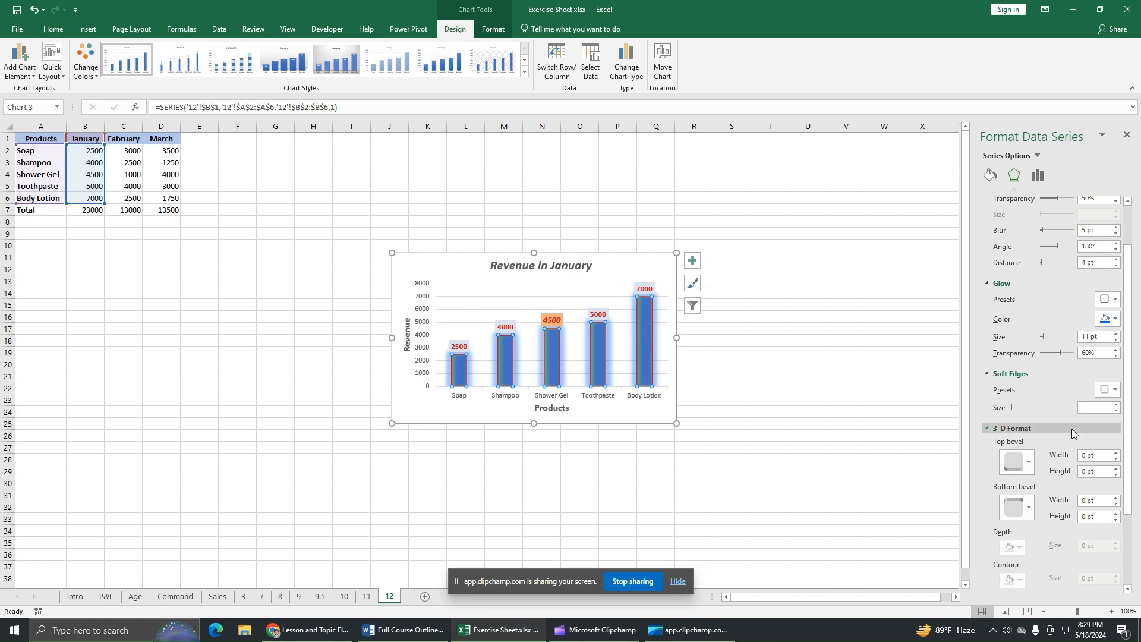
pyautogui.scroll(-1, 1071, 429)
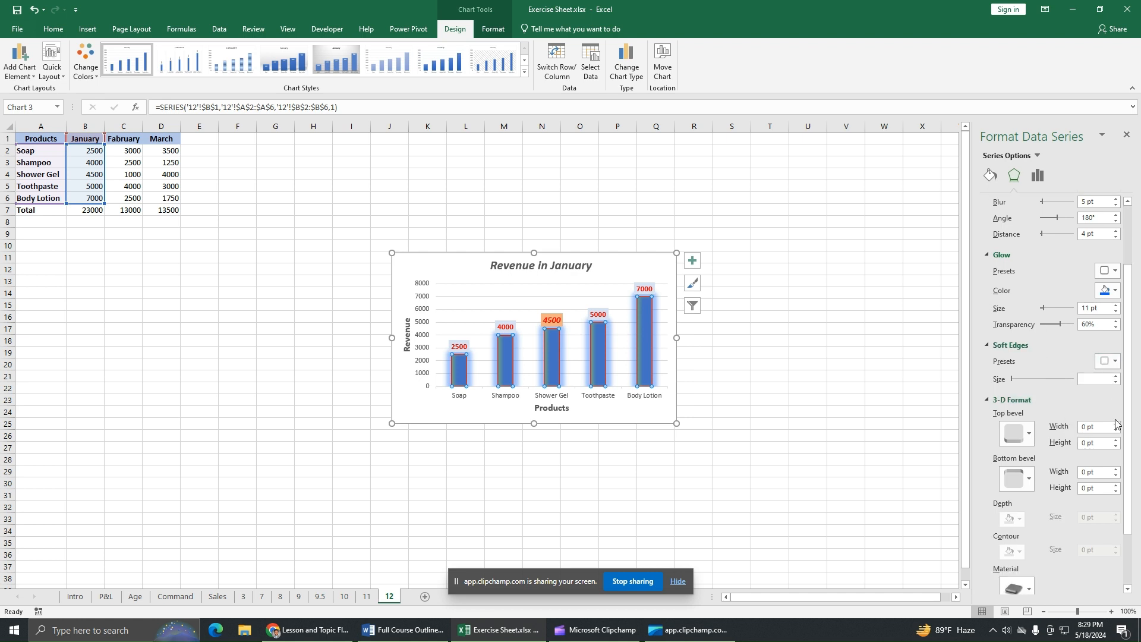
# Step: Review the soft edges and 3-D format settings for the columns, close the formatting options and deselect the chart
pyautogui.scroll(-2, 1115, 423)
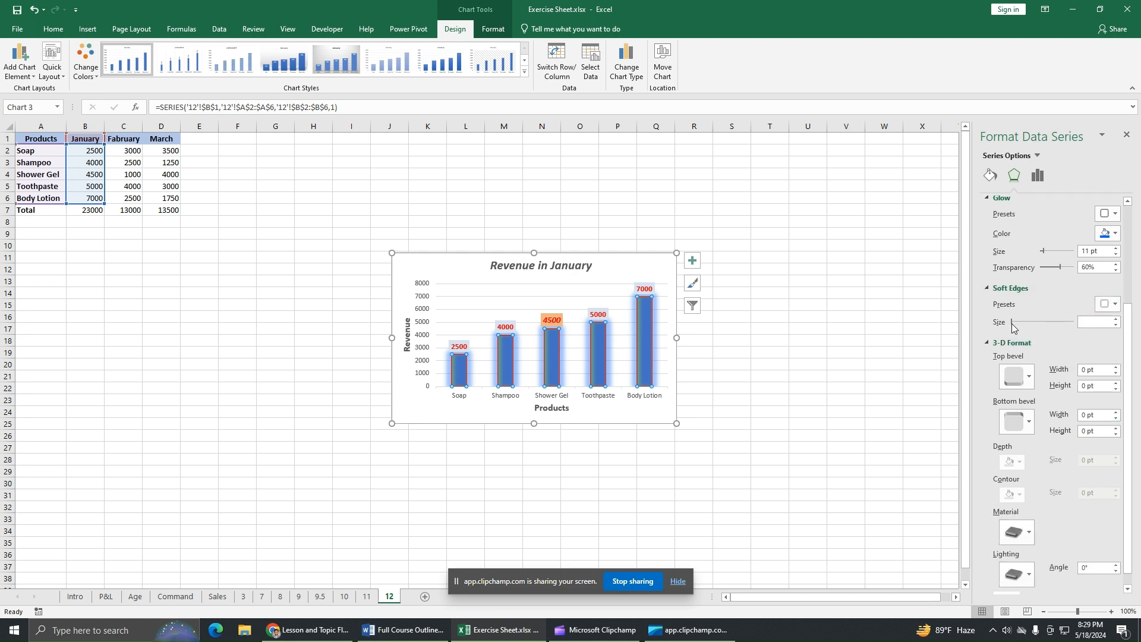
pyautogui.scroll(-1, 1099, 399)
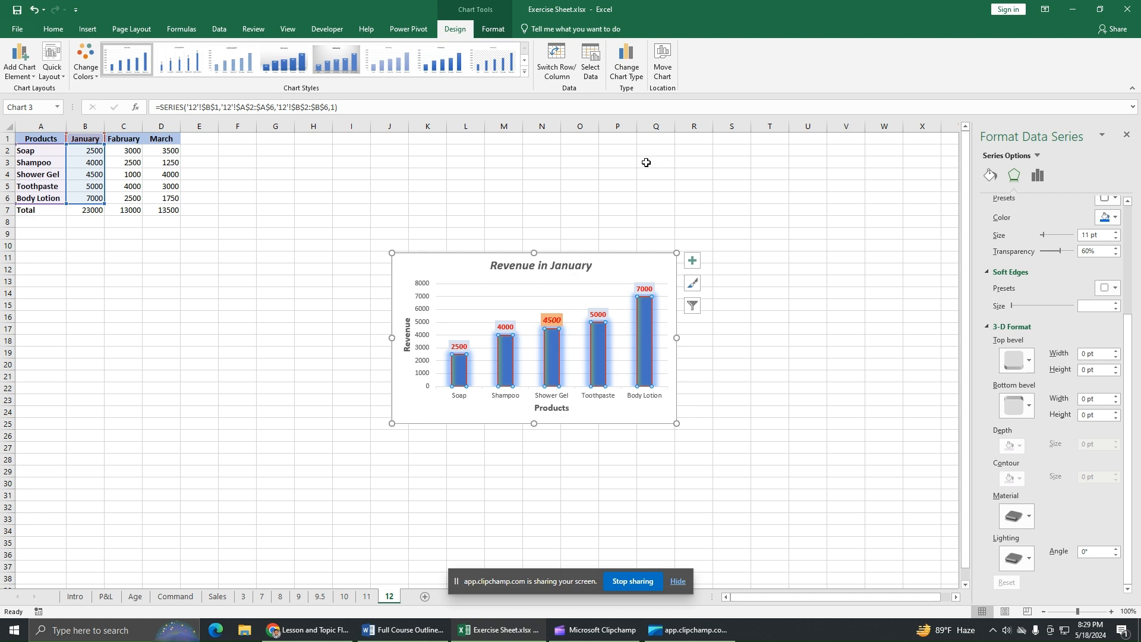
pyautogui.click(1127, 134)
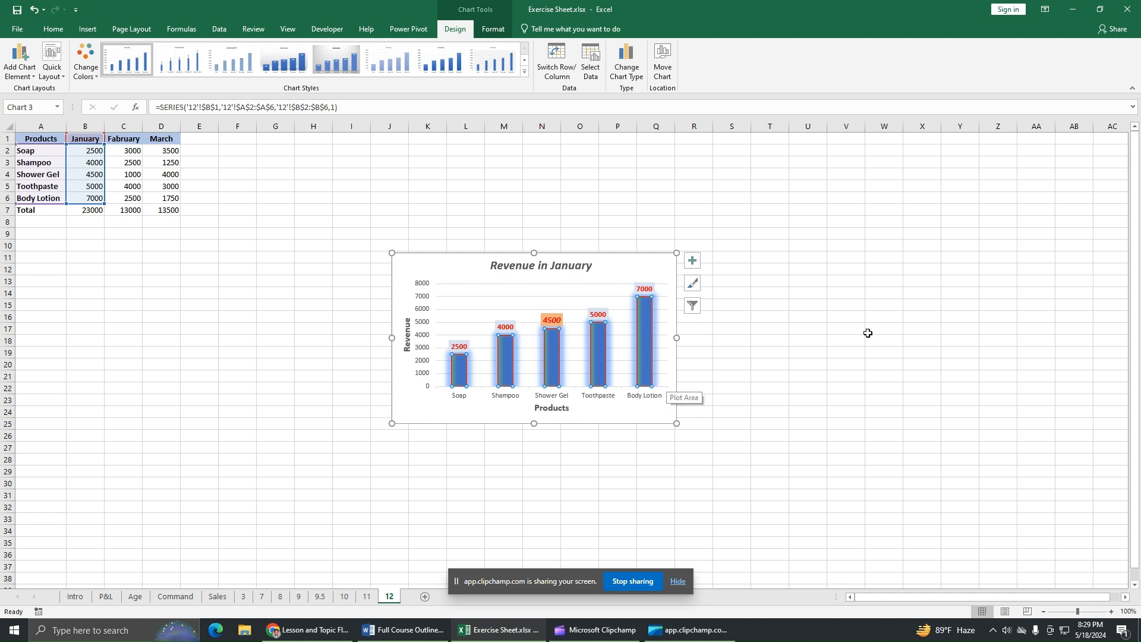
pyautogui.moveTo(547, 374)
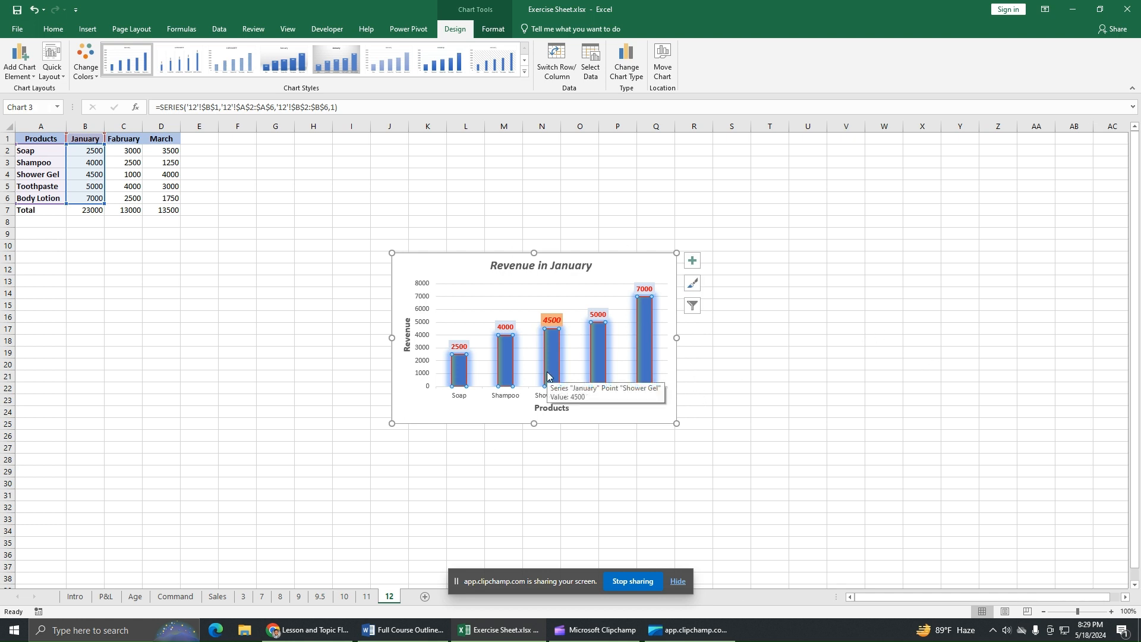
pyautogui.click(455, 263)
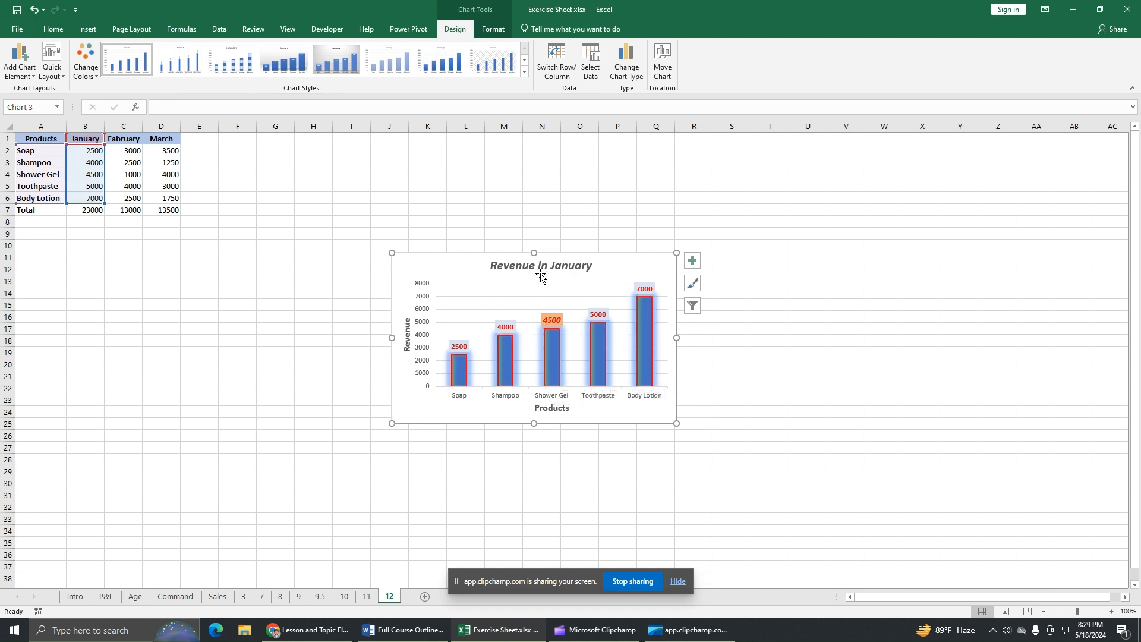
pyautogui.click(471, 199)
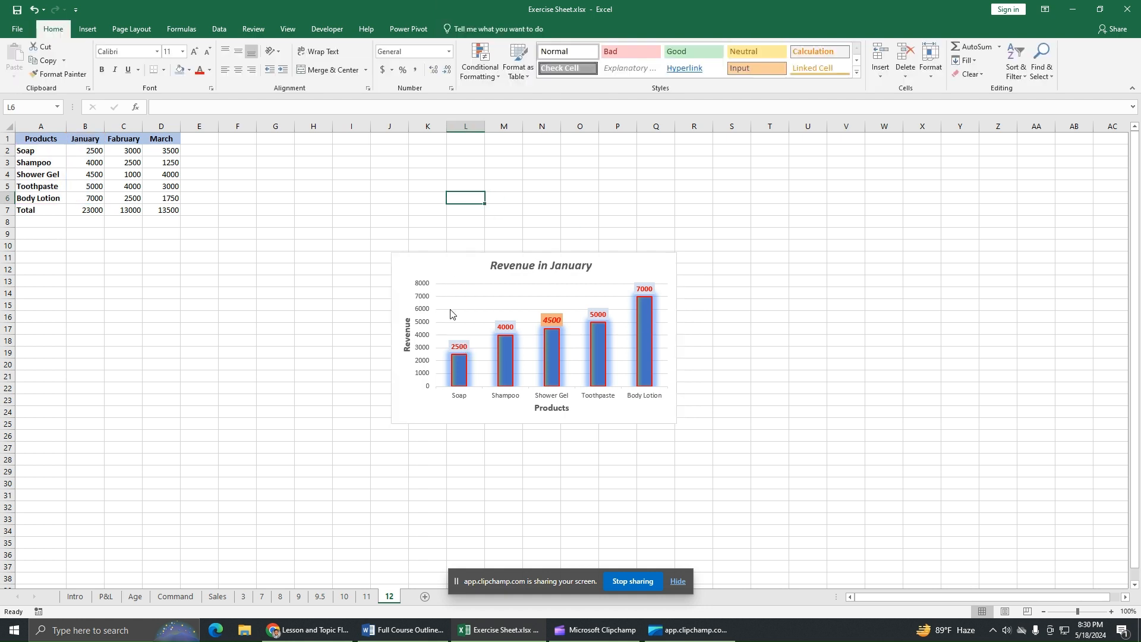
# Step: Reselect the January revenue chart and reposition it slightly lower and further left on sheet 12
pyautogui.click(509, 317)
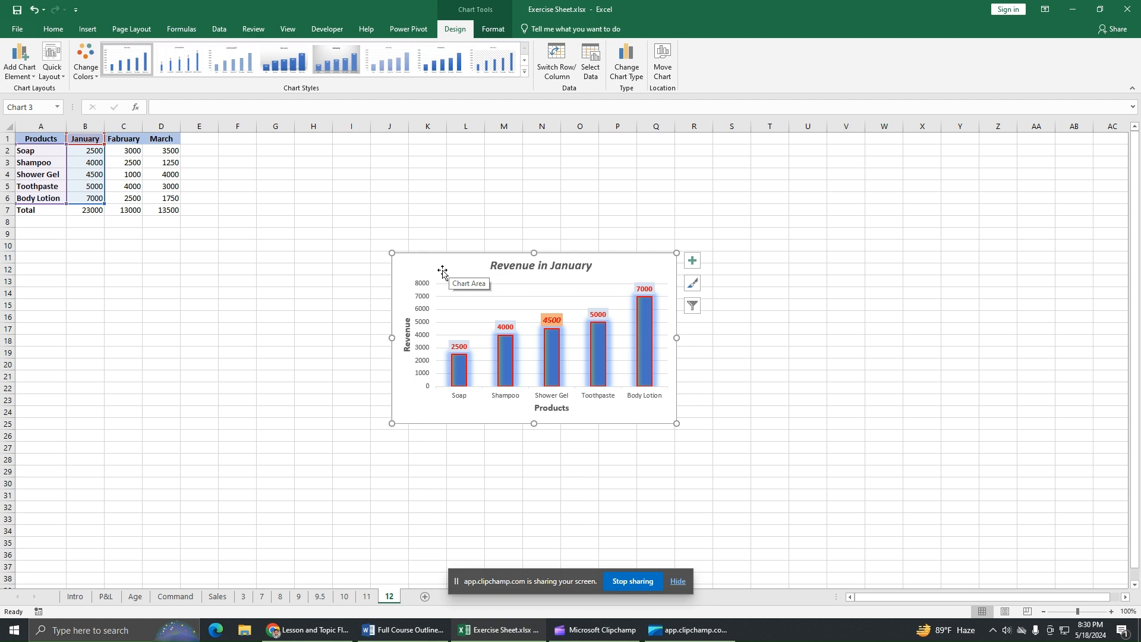
pyautogui.moveTo(451, 262); pyautogui.dragTo(496, 262)
pyautogui.moveTo(699, 271); pyautogui.dragTo(430, 280)
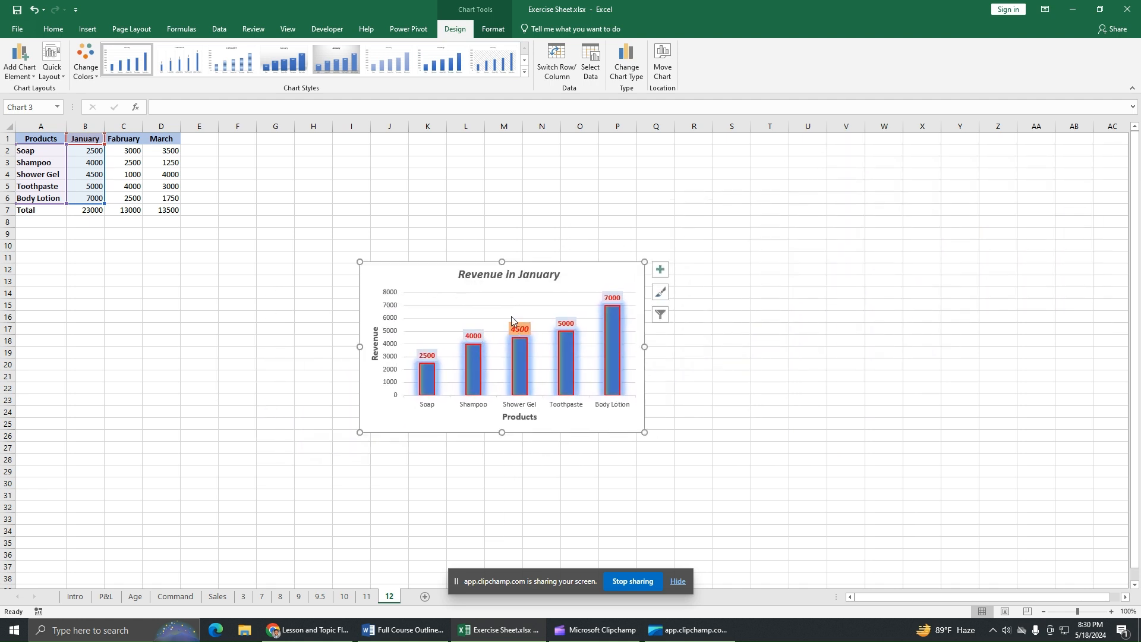
# Step: Copy the January revenue chart from sheet 12 and add a new worksheet after it
pyautogui.rightClick(427, 278)
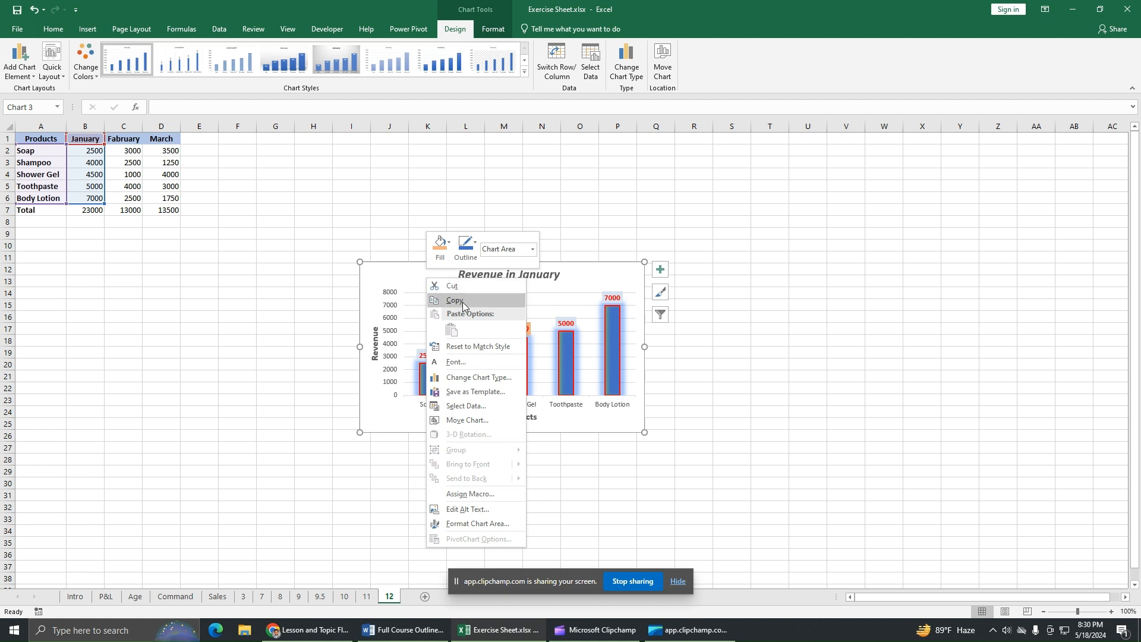
pyautogui.click(423, 598)
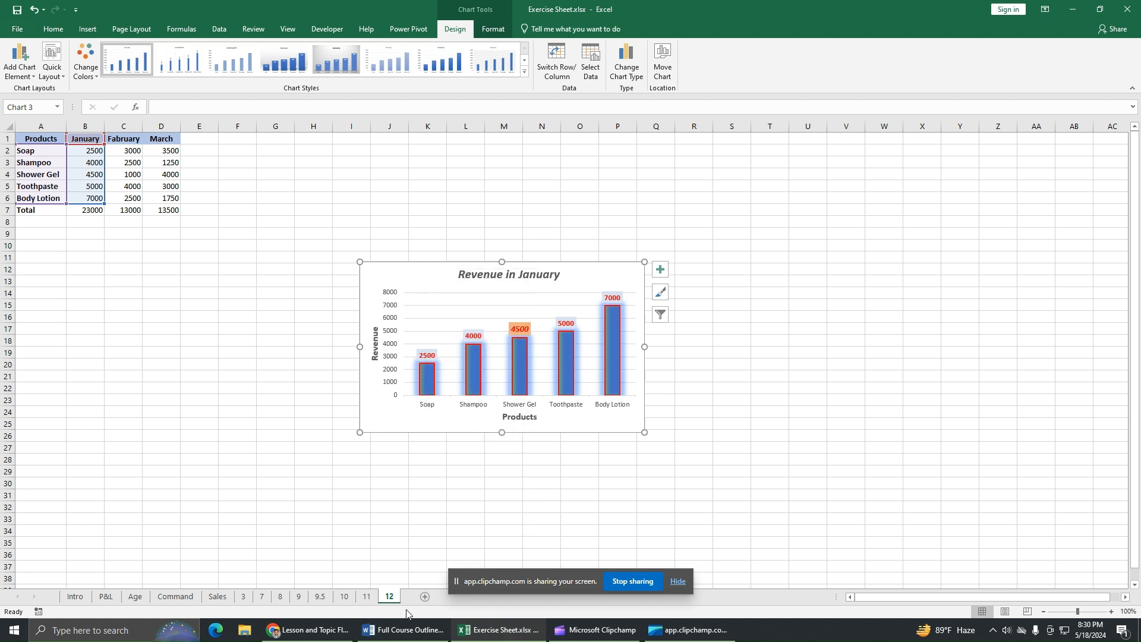
pyautogui.click(425, 596)
pyautogui.click(389, 596)
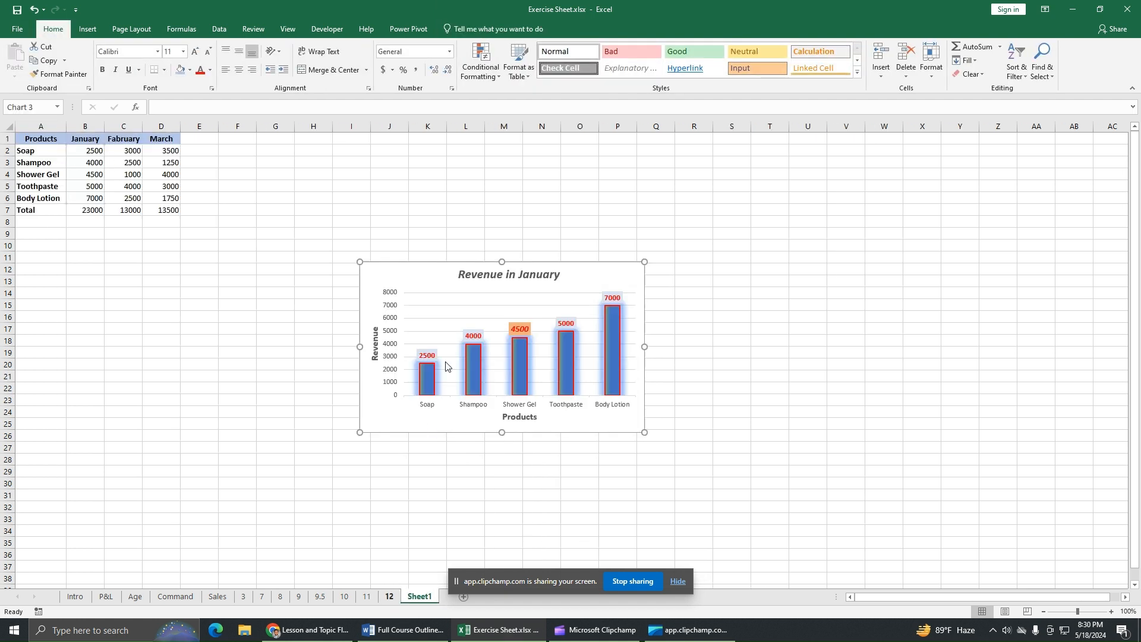
pyautogui.rightClick(433, 276)
pyautogui.press('Escape')
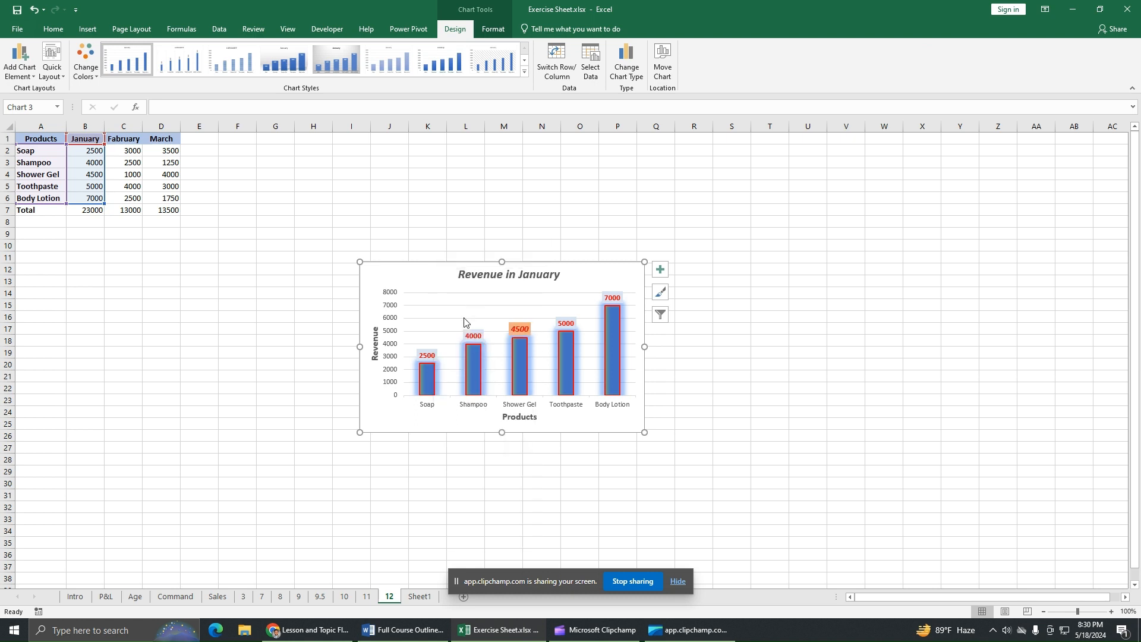
# Step: Paste the copied chart at cell K14 of the new worksheet
pyautogui.click(418, 596)
pyautogui.click(416, 280)
pyautogui.rightClick(396, 282)
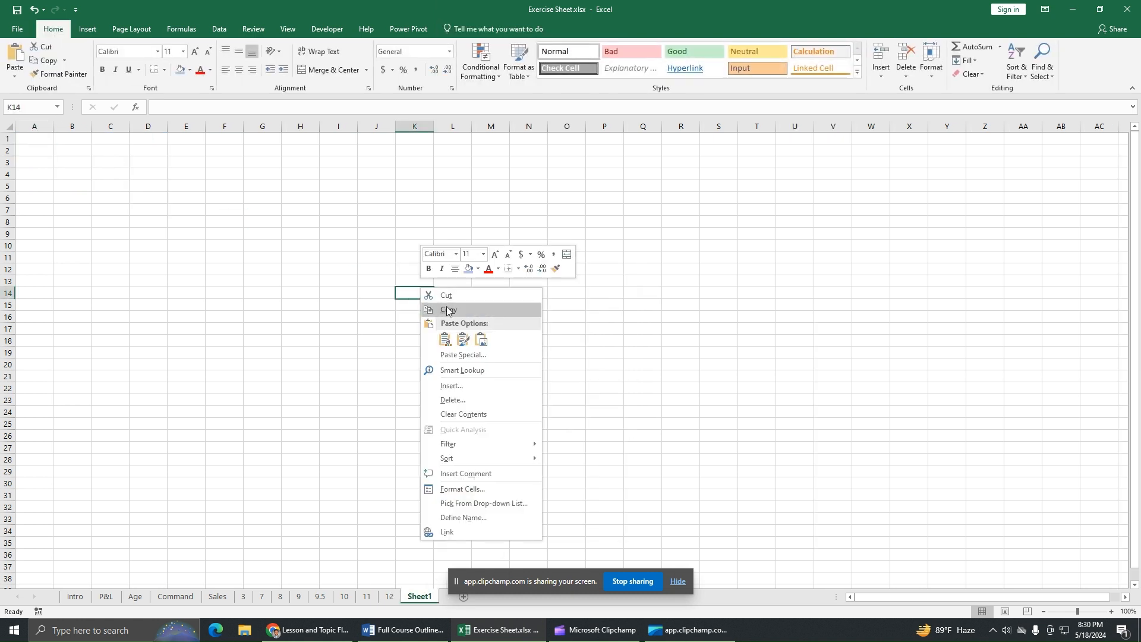
pyautogui.click(446, 340)
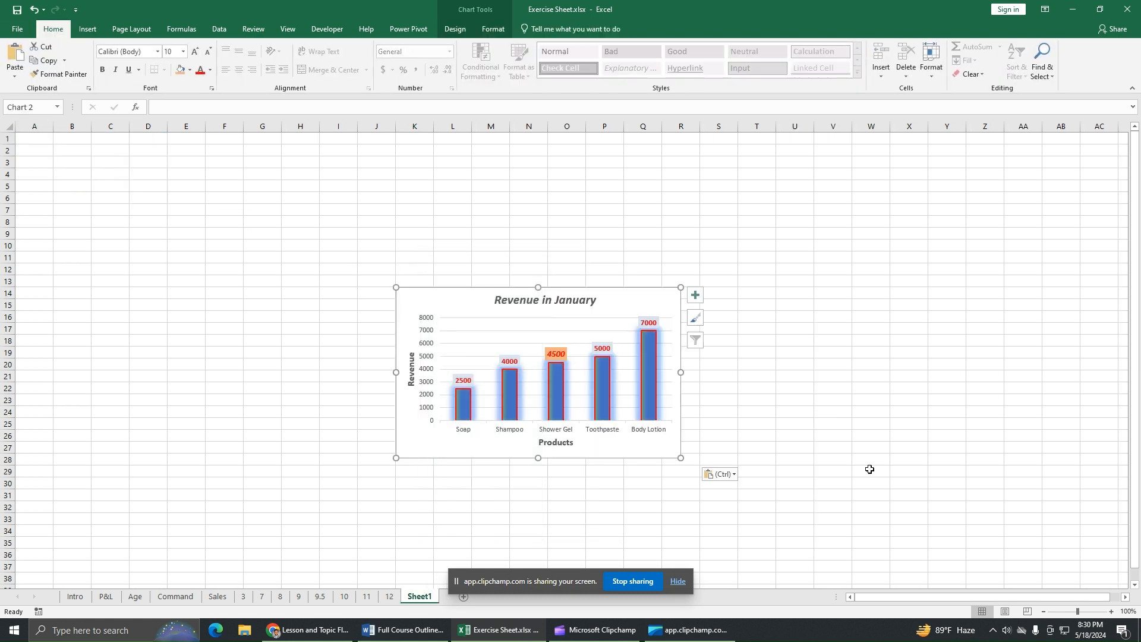
# Step: Delete the new worksheet together with the pasted chart
pyautogui.rightClick(421, 601)
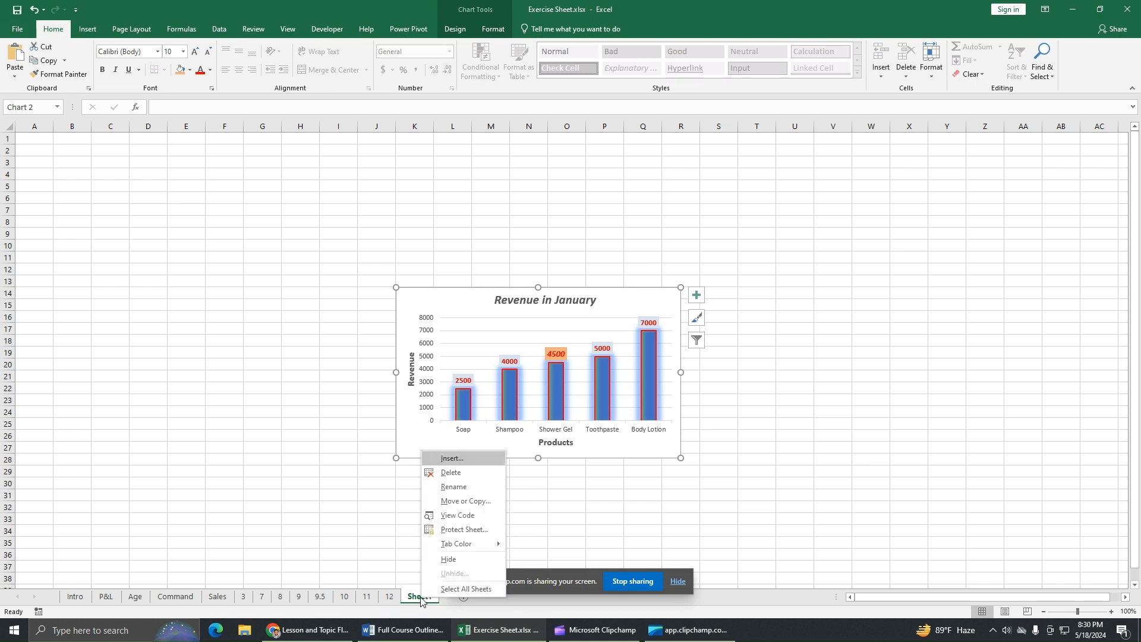
pyautogui.click(458, 477)
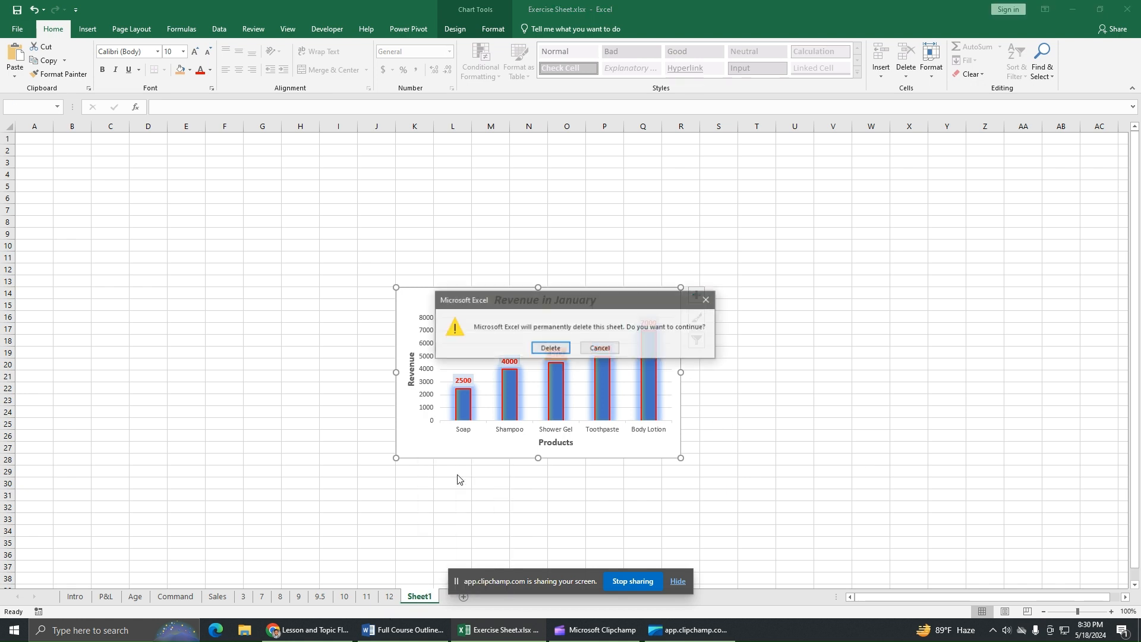
pyautogui.click(550, 348)
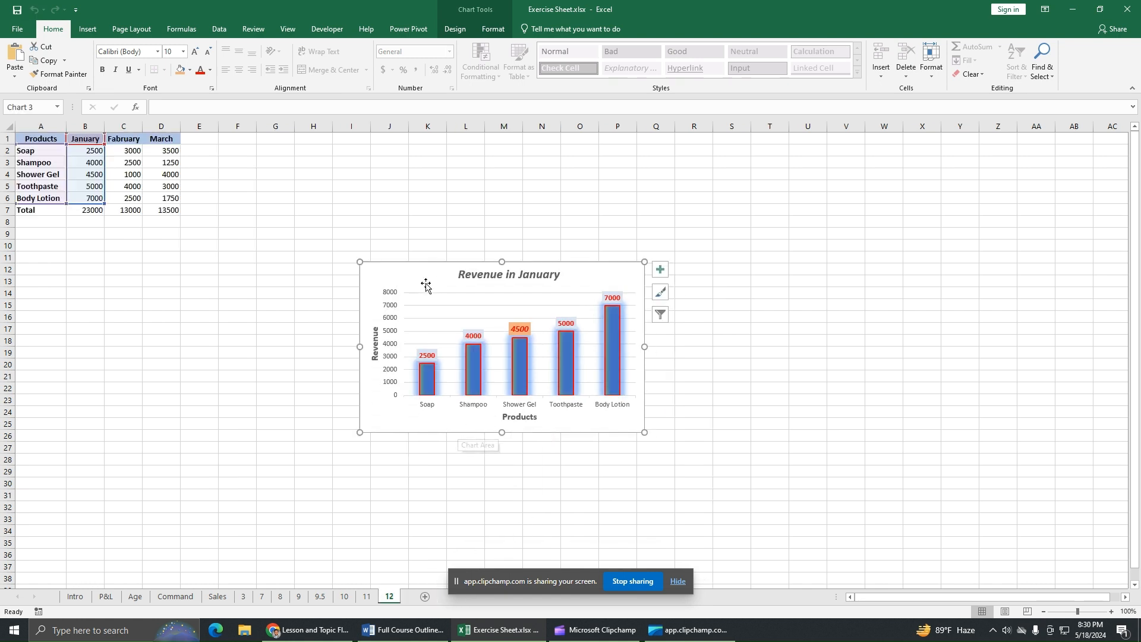
# Step: Delete the January revenue chart from sheet 12
pyautogui.moveTo(447, 275); pyautogui.dragTo(459, 239)
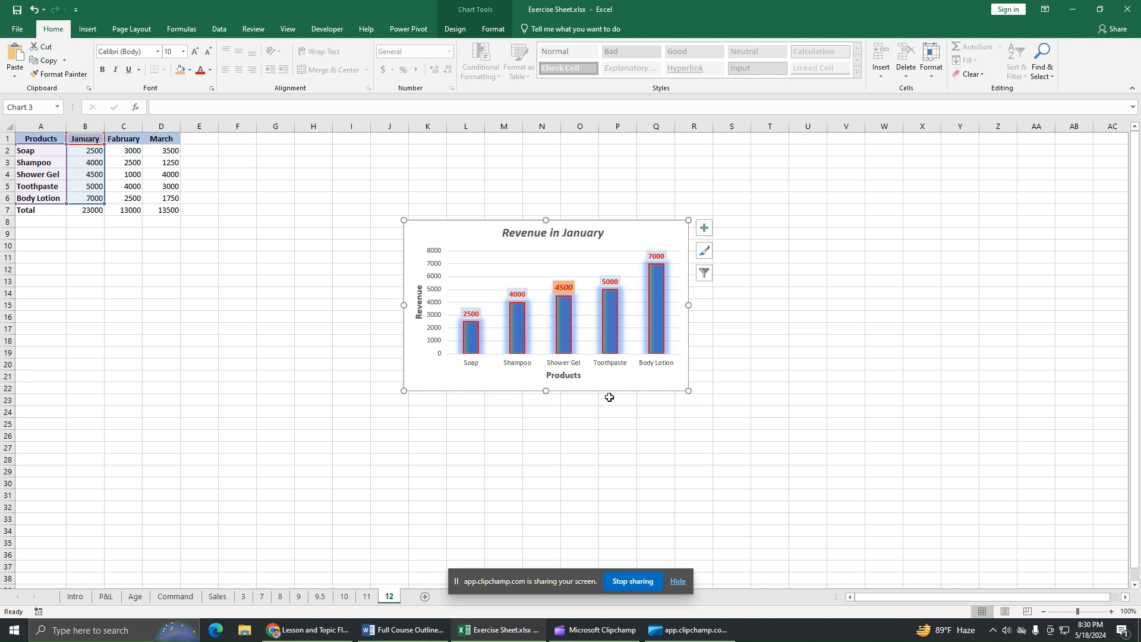
pyautogui.press('Delete')
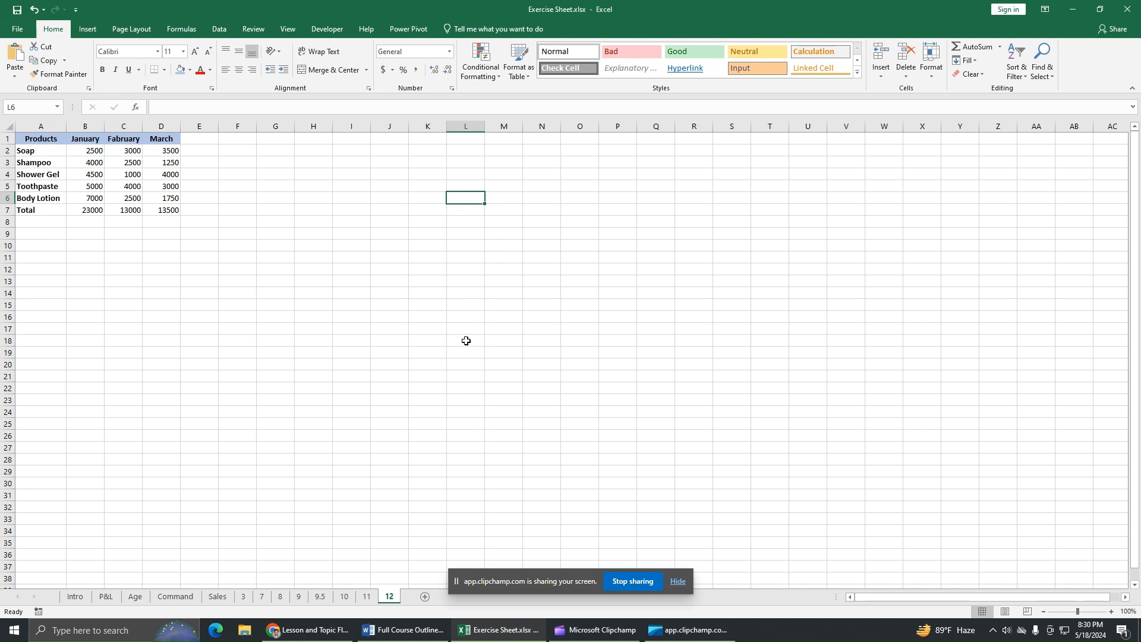
# Step: Select the product data for all three months in A1:D6 and open the full set of chart types for insertion
pyautogui.moveTo(41, 141); pyautogui.dragTo(87, 194)
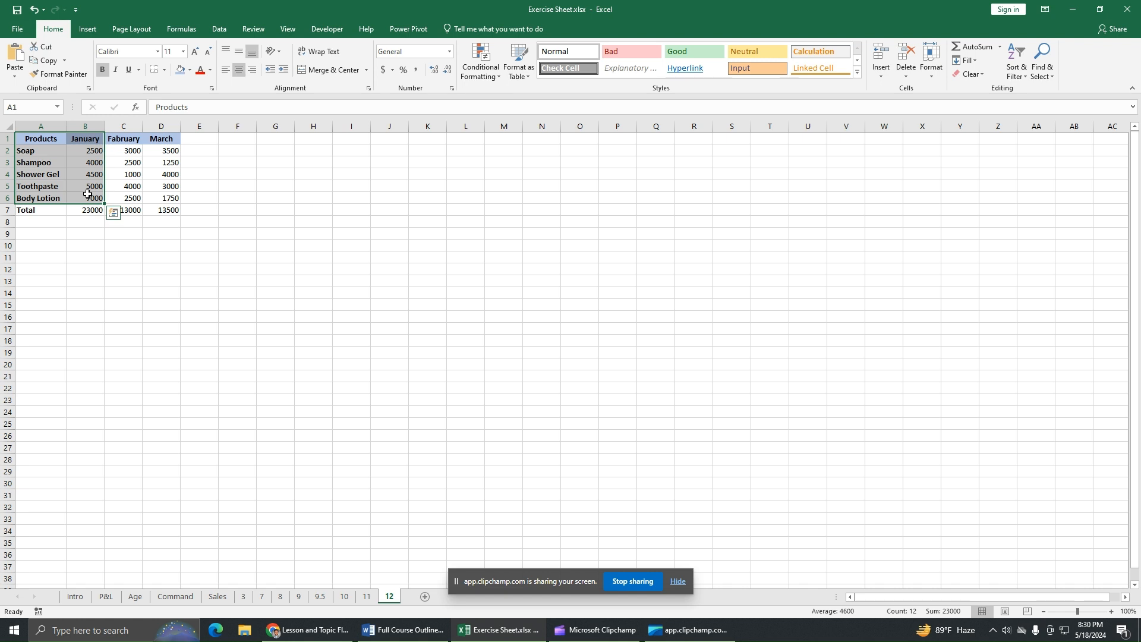
pyautogui.click(43, 139)
pyautogui.moveTo(44, 138); pyautogui.dragTo(158, 198)
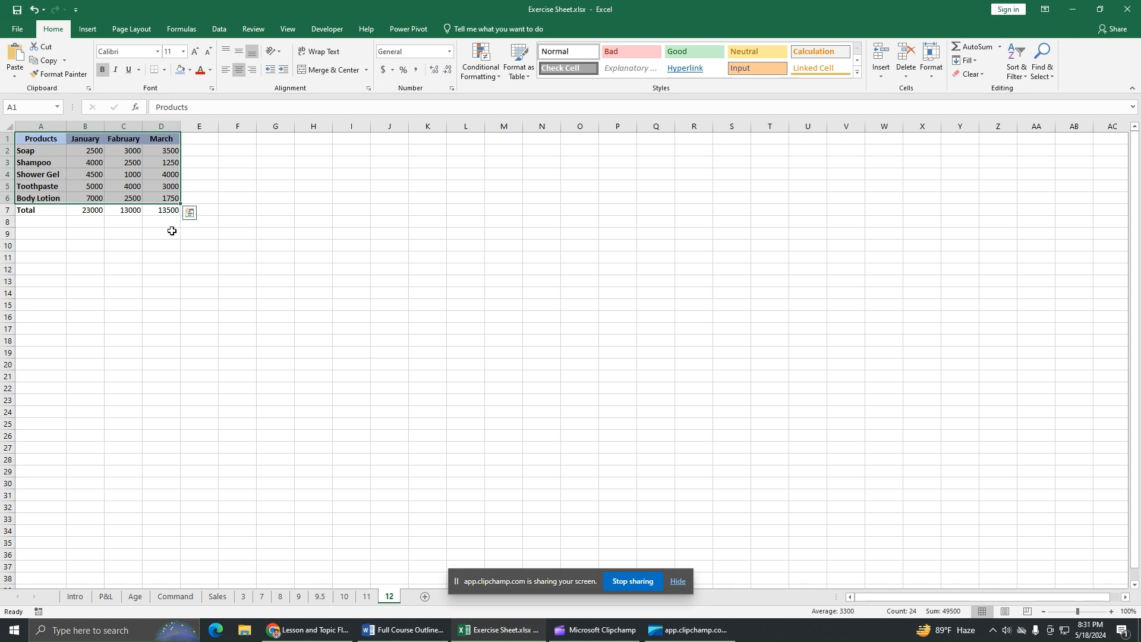
pyautogui.click(87, 30)
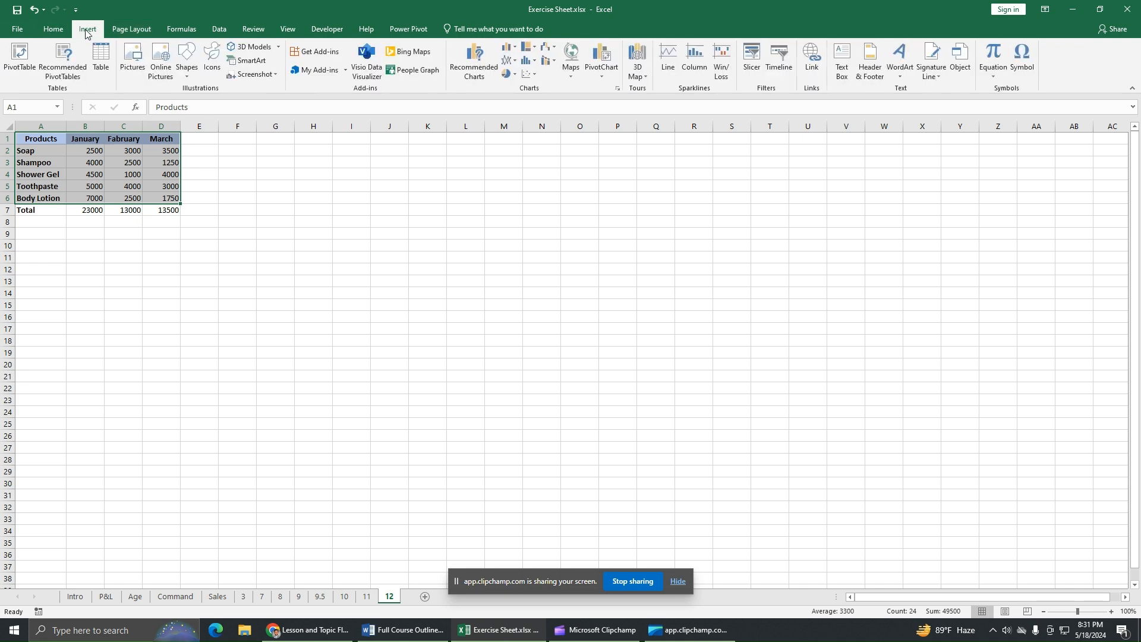
pyautogui.click(508, 49)
pyautogui.click(489, 67)
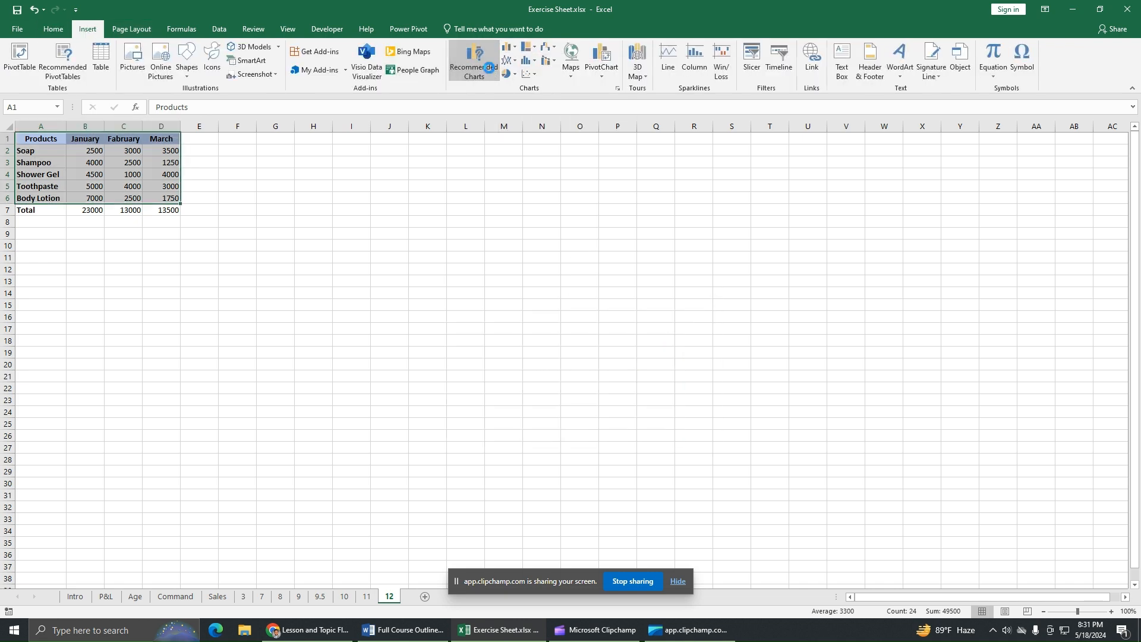
pyautogui.click(479, 158)
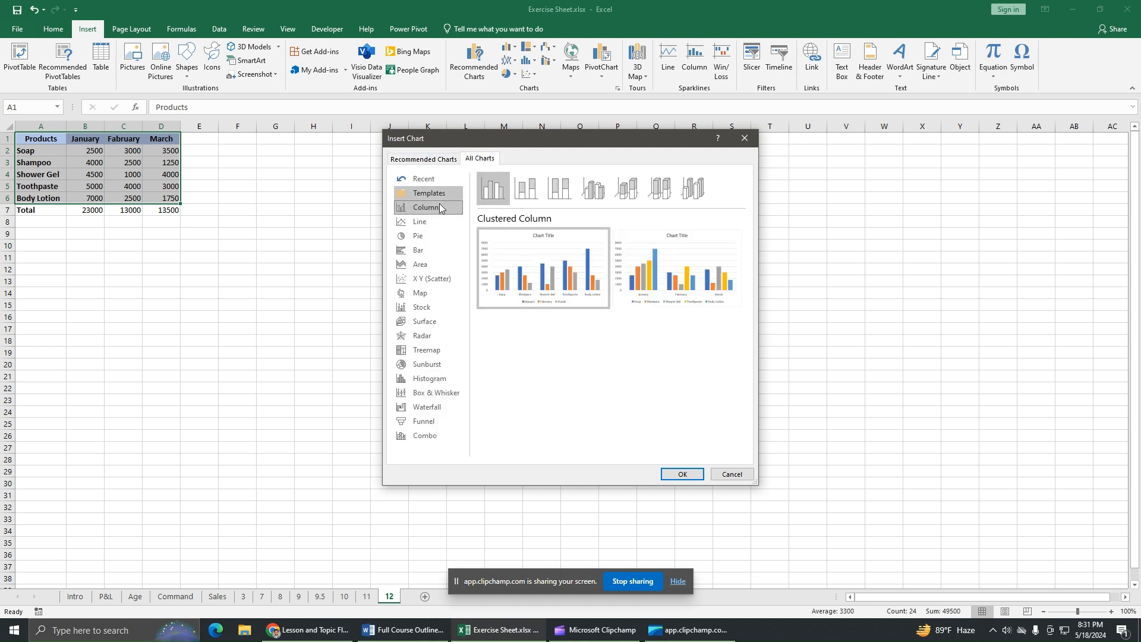
# Step: Compare the column, line and bar chart types and insert a clustered bar chart with the products as categories
pyautogui.click(421, 223)
pyautogui.click(425, 209)
pyautogui.click(424, 221)
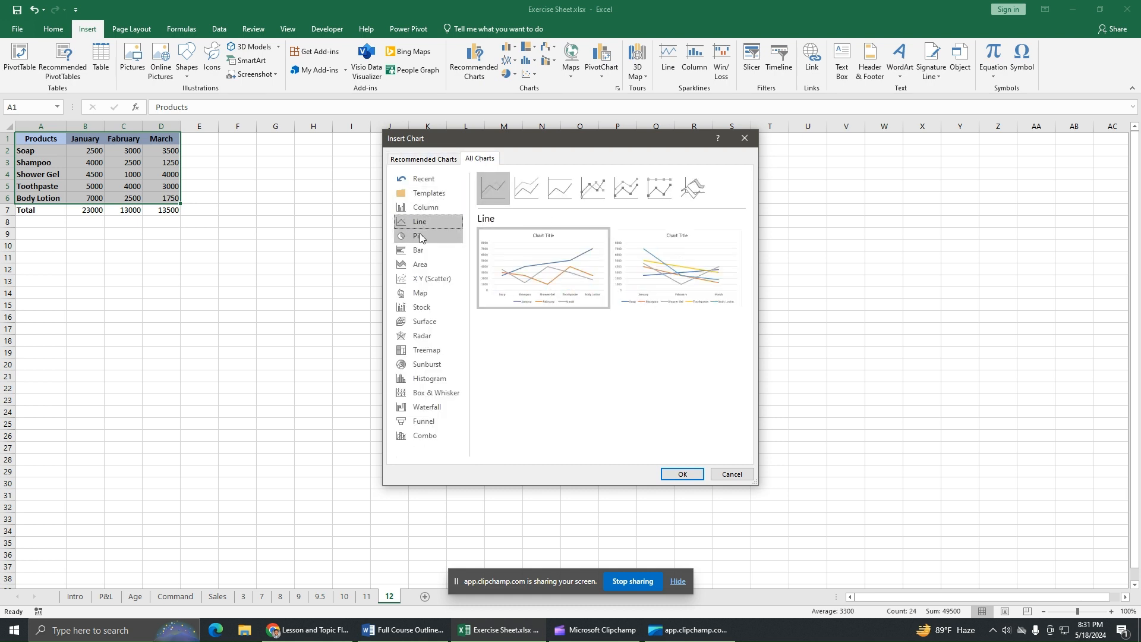
pyautogui.click(421, 252)
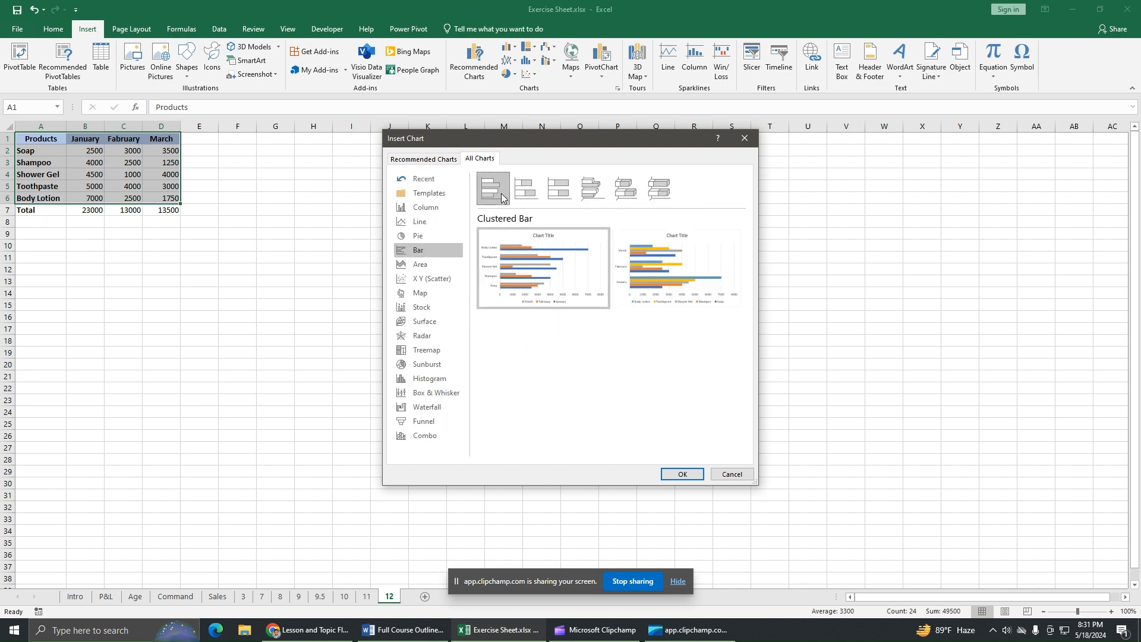
pyautogui.moveTo(510, 255)
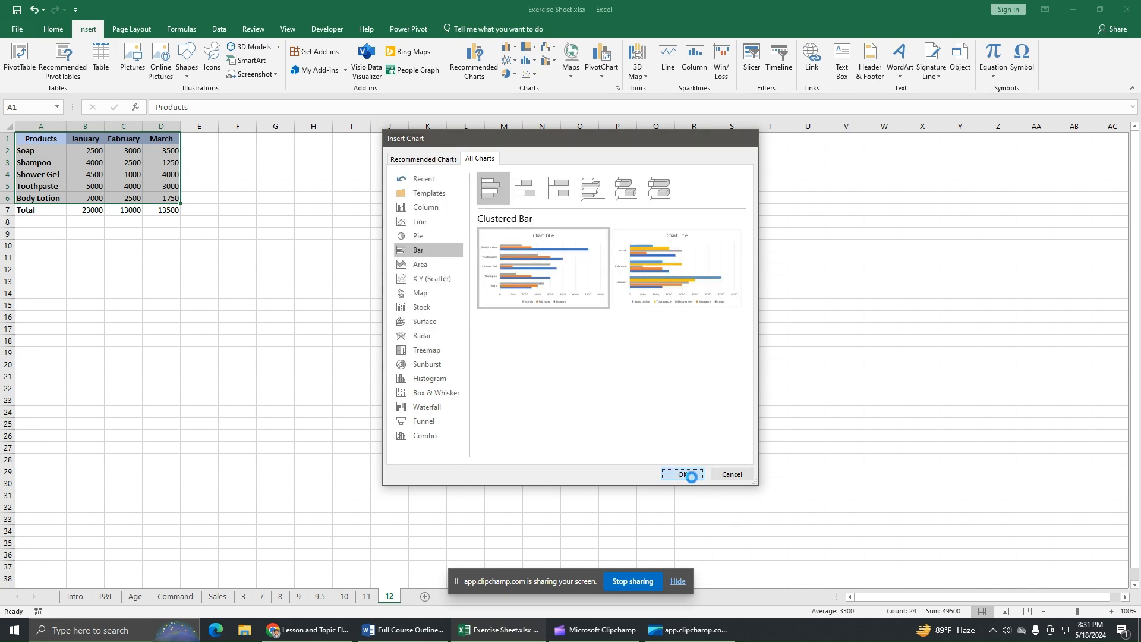
pyautogui.click(684, 474)
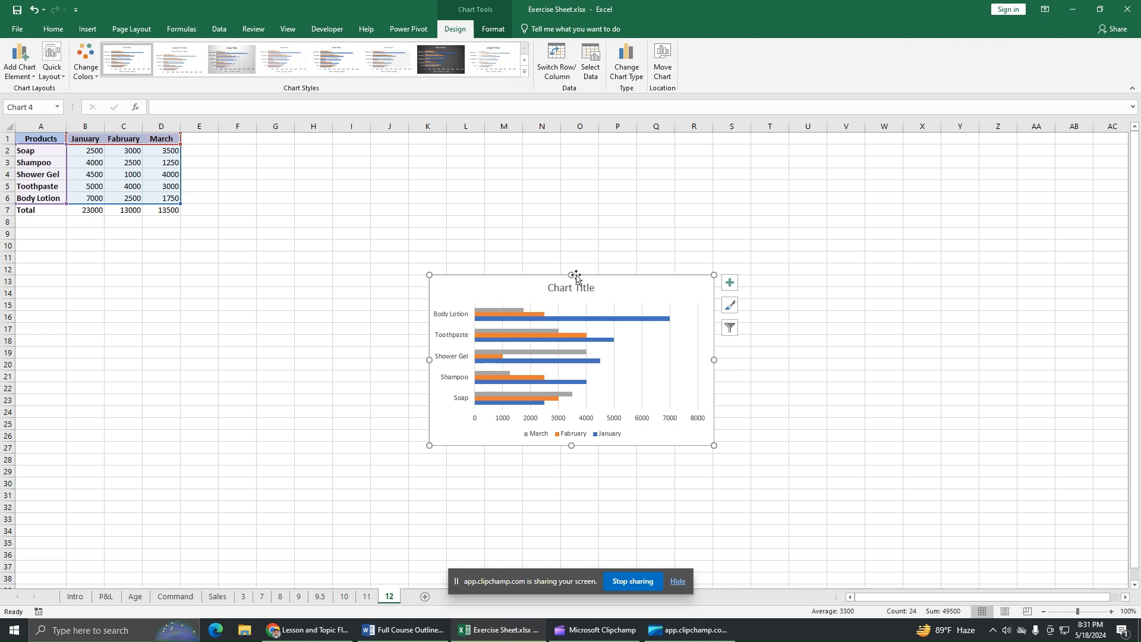
# Step: Enlarge the bar chart on all four sides so it spans about columns I to S and rows 7 to 29
pyautogui.moveTo(571, 271); pyautogui.dragTo(571, 208)
pyautogui.moveTo(431, 327); pyautogui.dragTo(349, 326)
pyautogui.moveTo(715, 326); pyautogui.dragTo(759, 326)
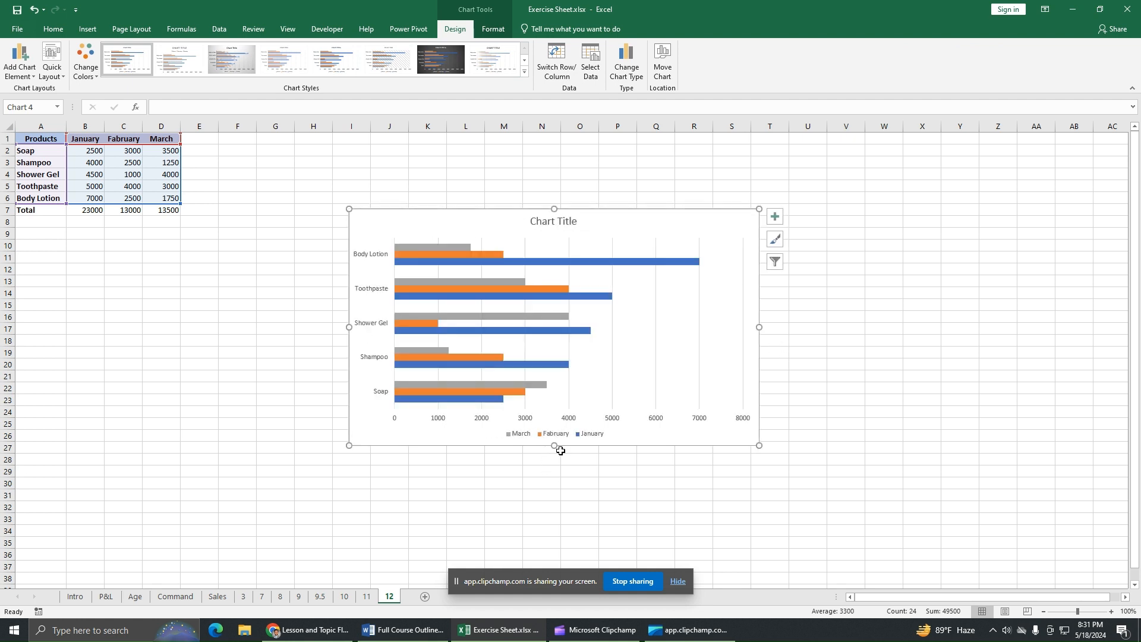
pyautogui.moveTo(554, 446); pyautogui.dragTo(565, 481)
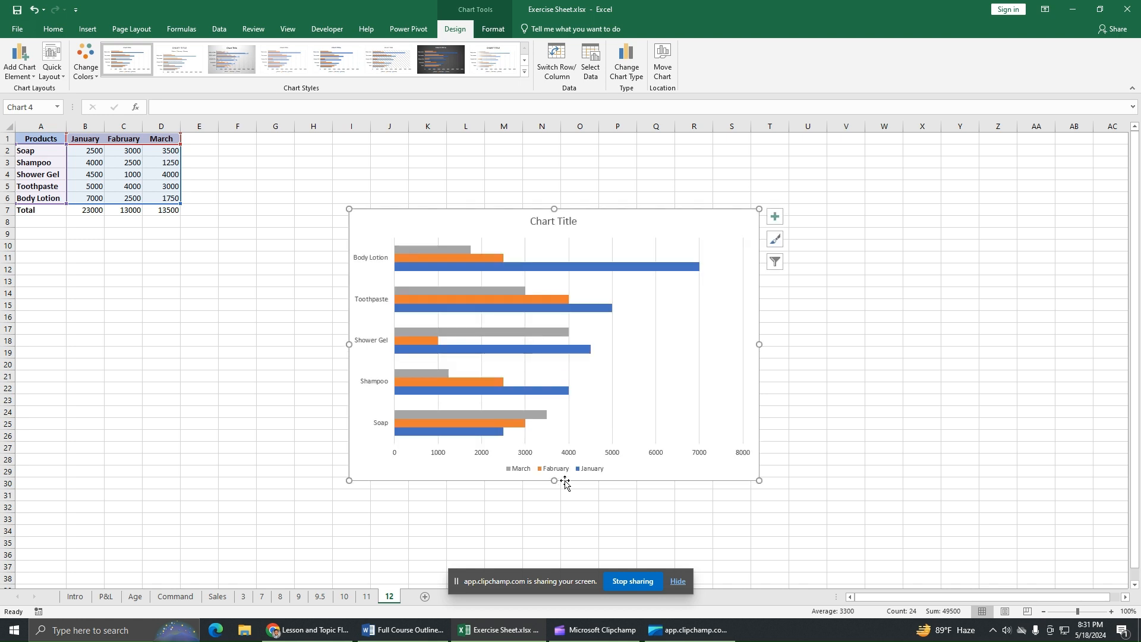
# Step: Review the bar chart's available elements, styles, filters and chart area formatting options without changing them
pyautogui.click(773, 219)
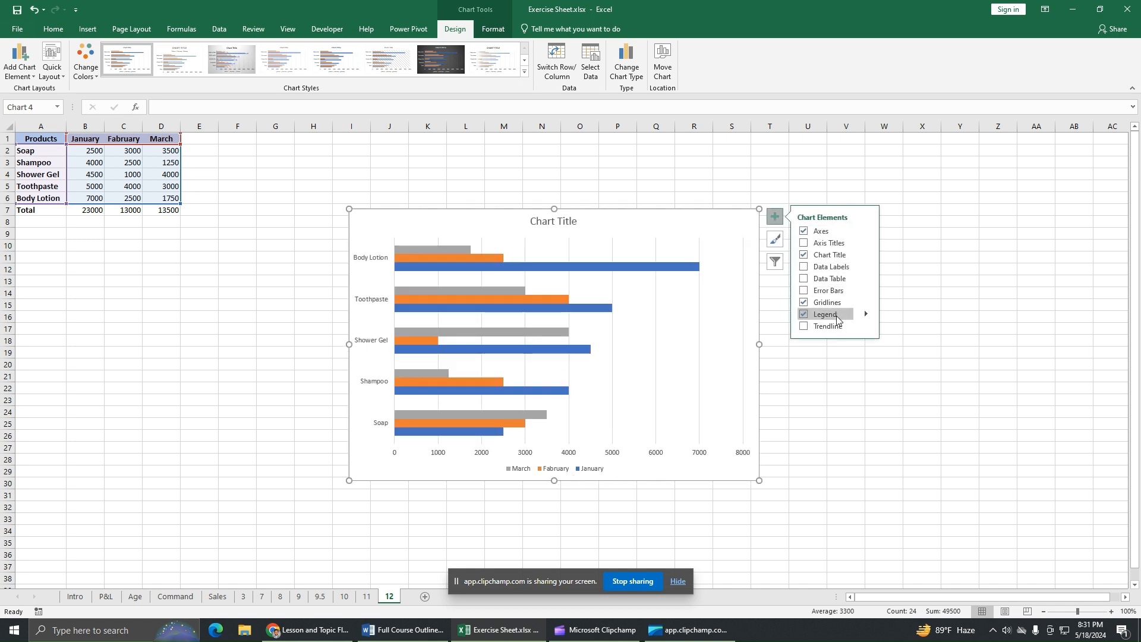
pyautogui.click(774, 238)
pyautogui.click(775, 262)
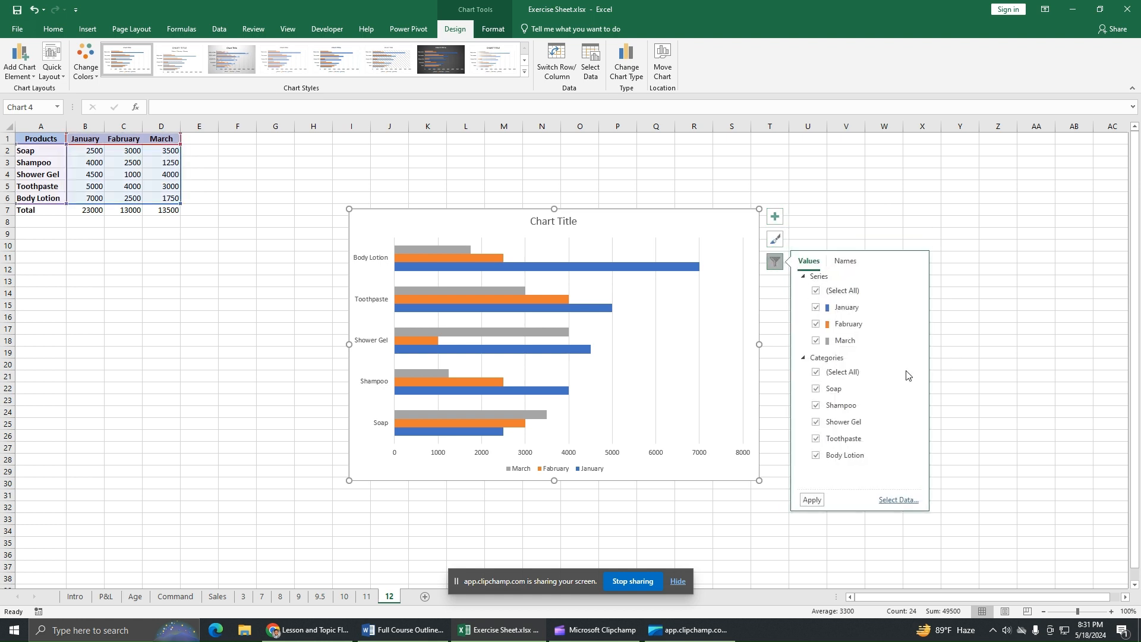
pyautogui.click(743, 223)
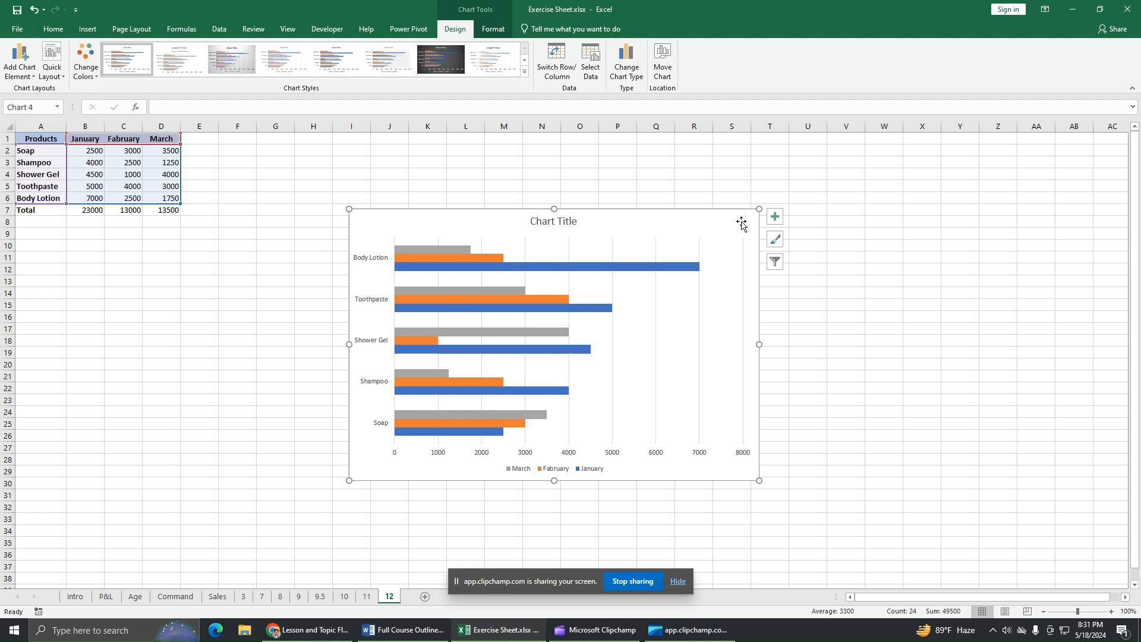
pyautogui.doubleClick(742, 224)
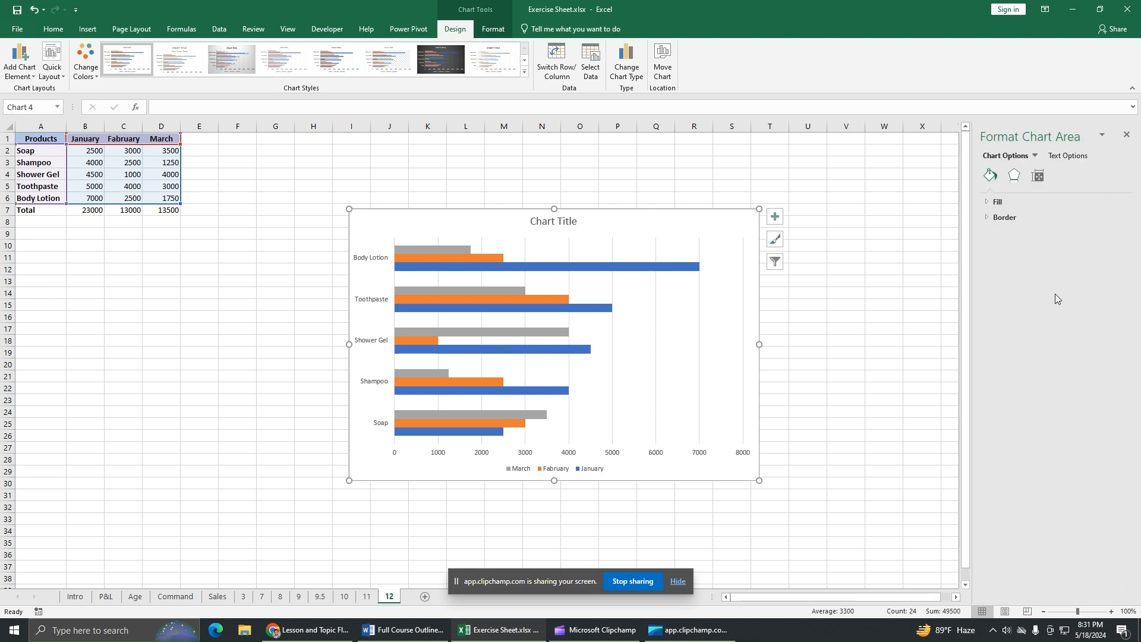
pyautogui.click(1126, 135)
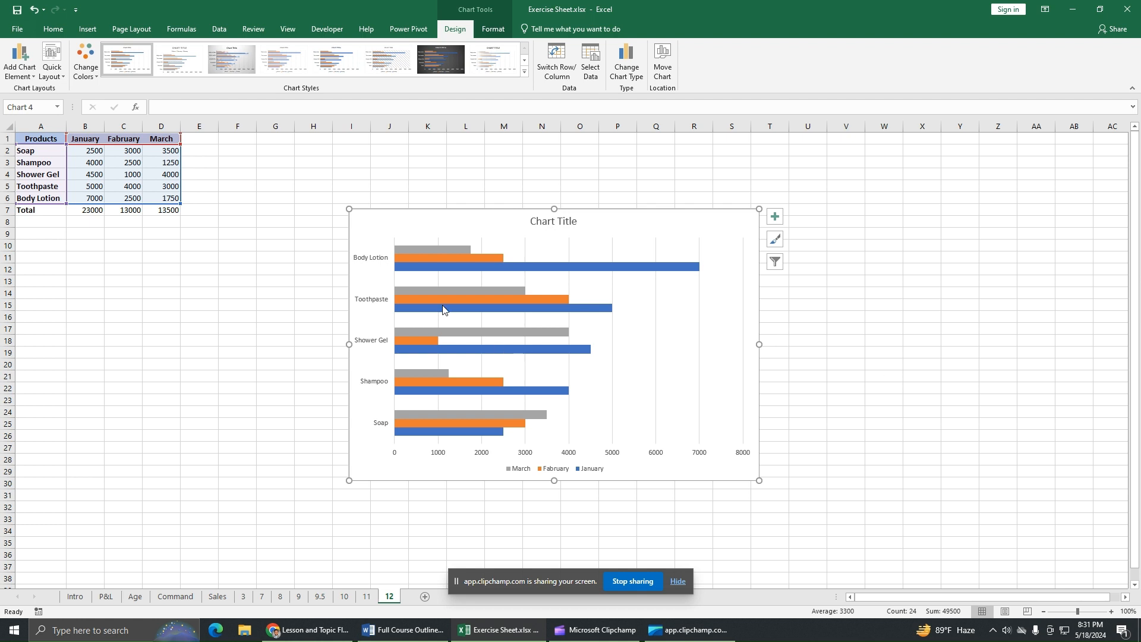
# Step: Inspect the March and February bars, and widen the bar chart on both sides to span about columns G to U
pyautogui.click(451, 247)
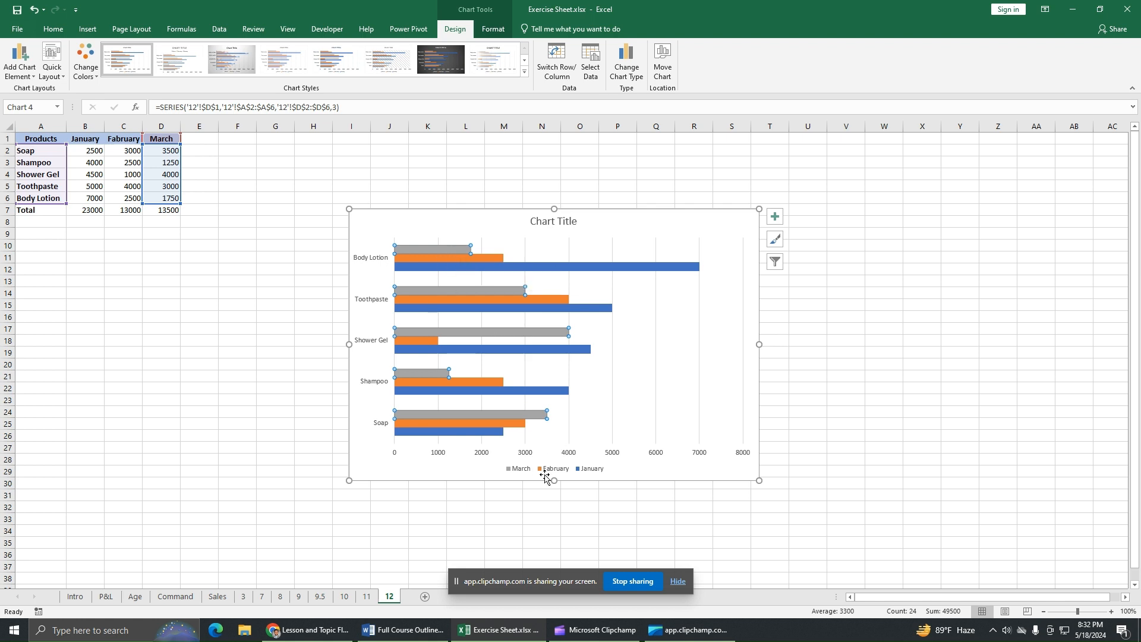
pyautogui.click(505, 423)
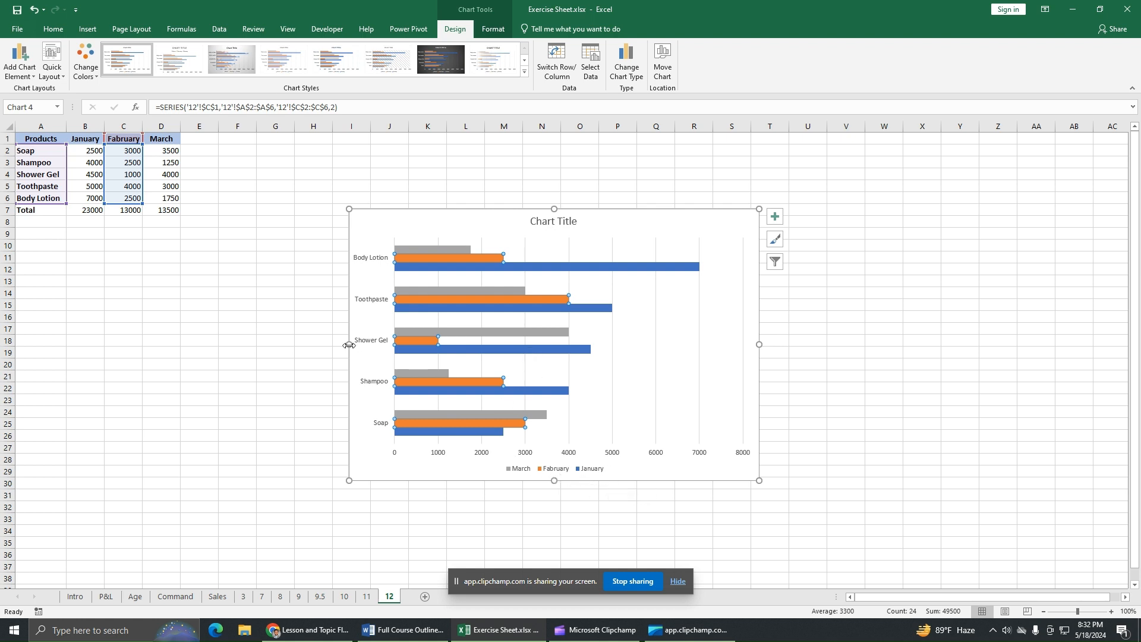
pyautogui.moveTo(349, 344); pyautogui.dragTo(266, 344)
pyautogui.moveTo(761, 344); pyautogui.dragTo(803, 344)
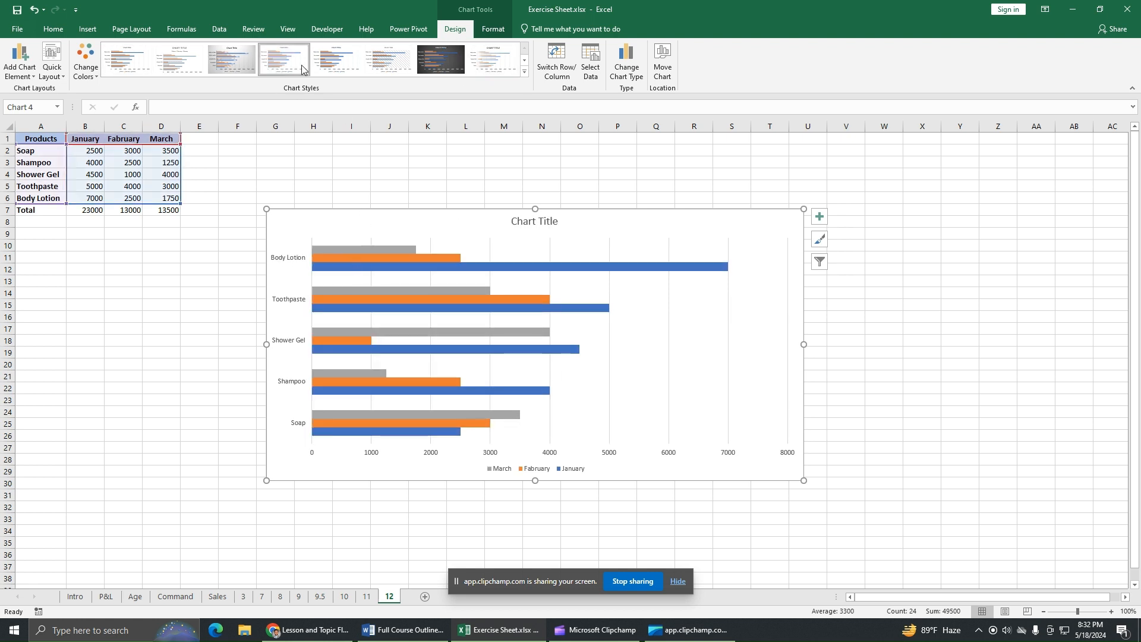
# Step: Try other chart styles on the bar chart, return to the first style, and look through the available color palettes
pyautogui.click(379, 62)
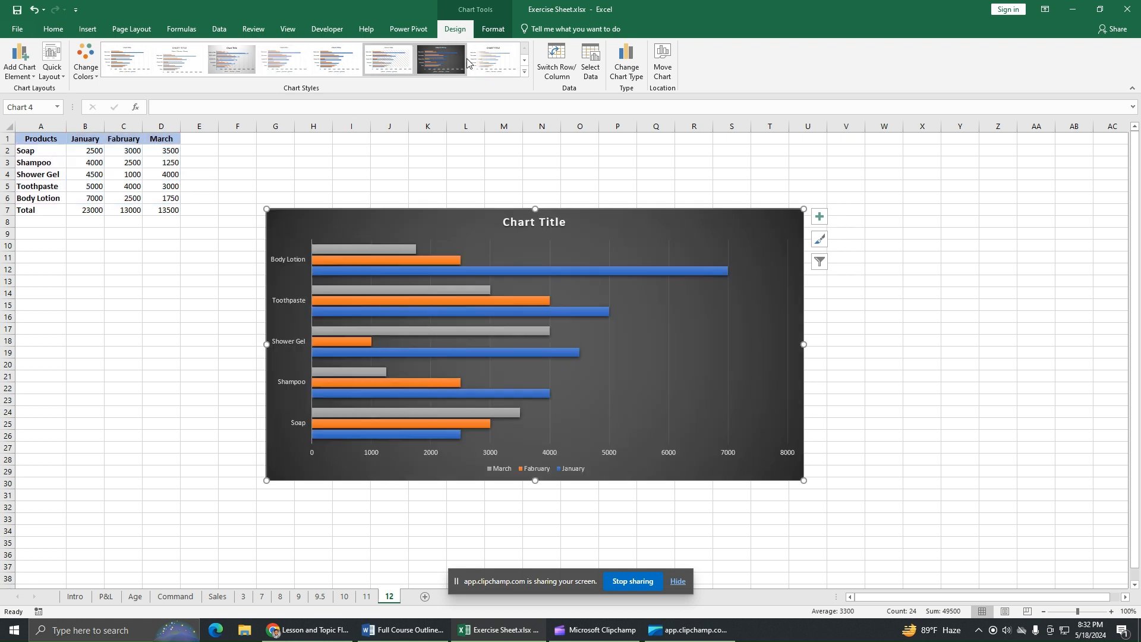
pyautogui.click(34, 9)
pyautogui.click(34, 9)
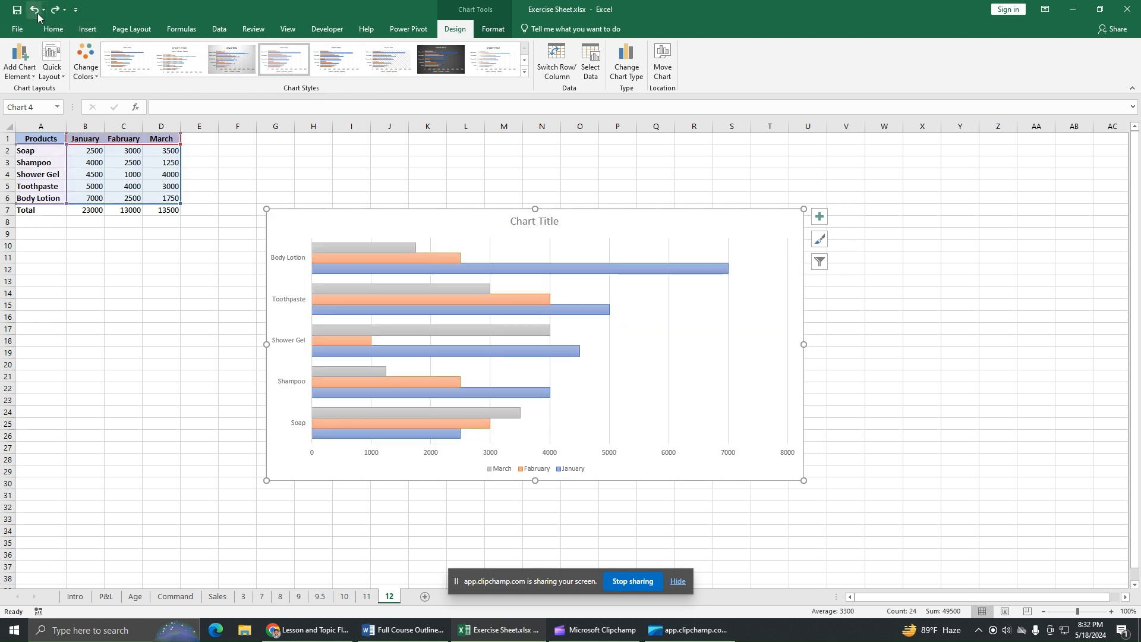
pyautogui.click(126, 60)
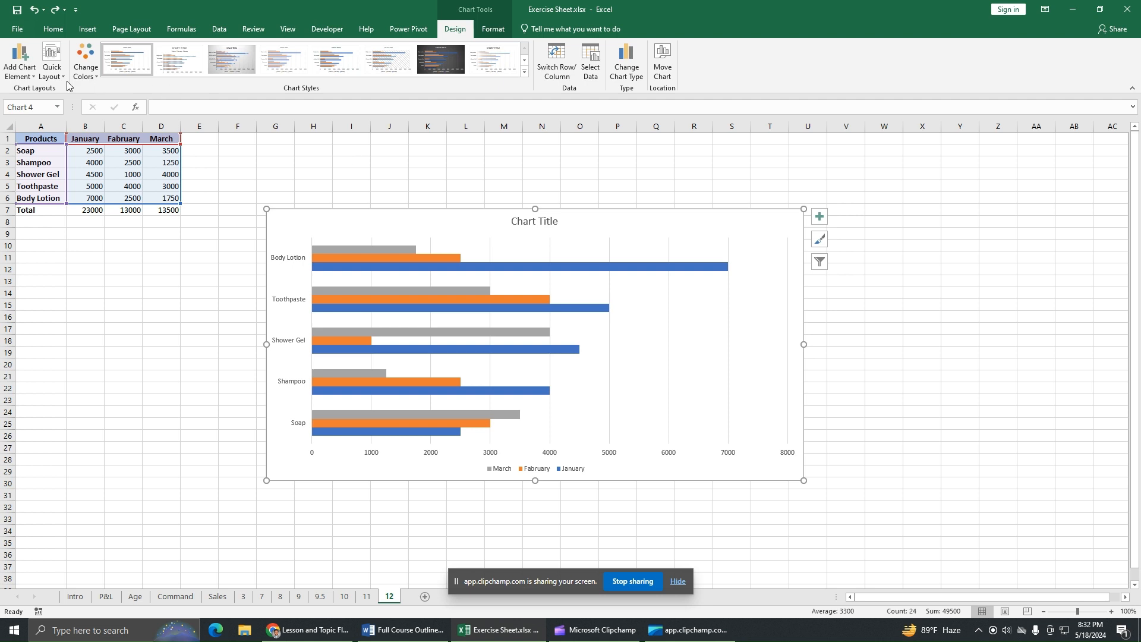
pyautogui.click(91, 73)
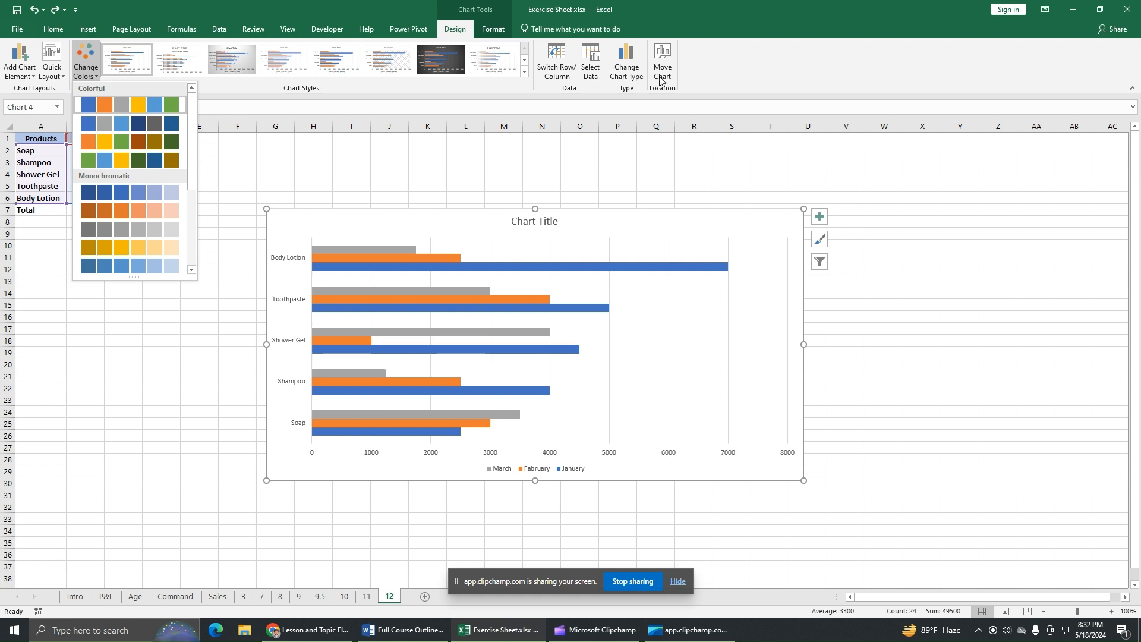
# Step: Fill the March series bars with light green from the standard colors
pyautogui.click(492, 32)
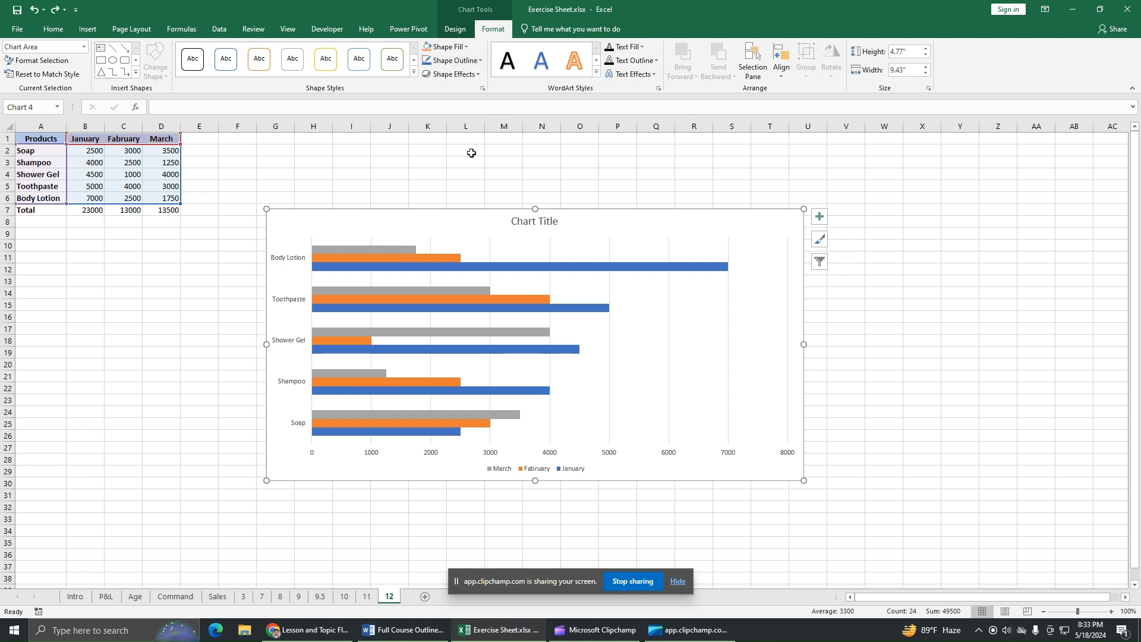
pyautogui.click(391, 247)
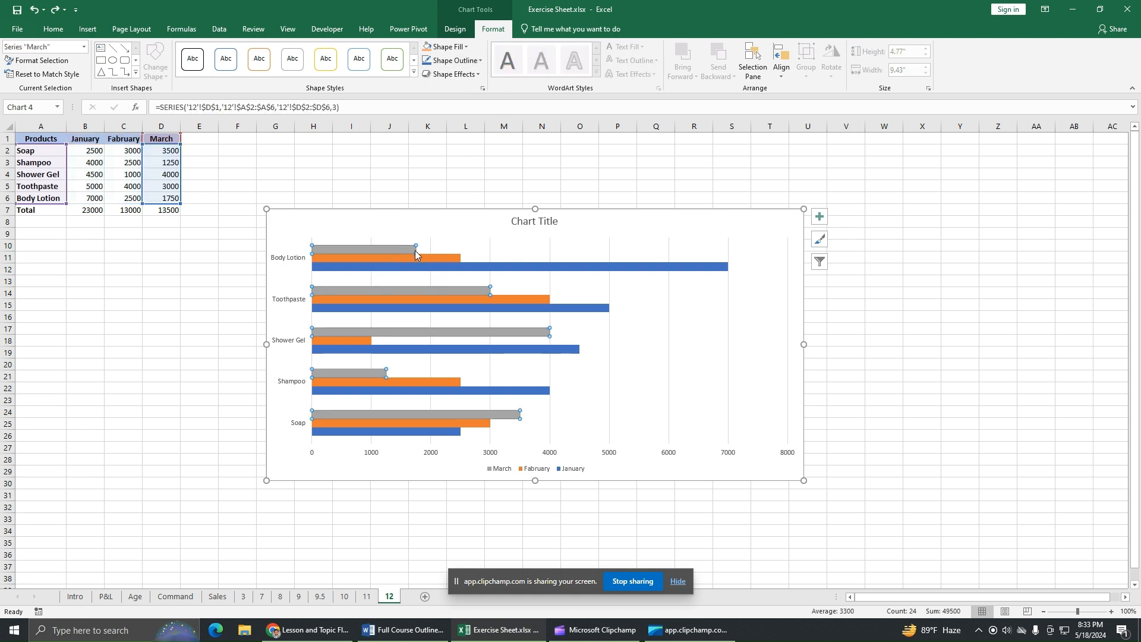
pyautogui.click(447, 46)
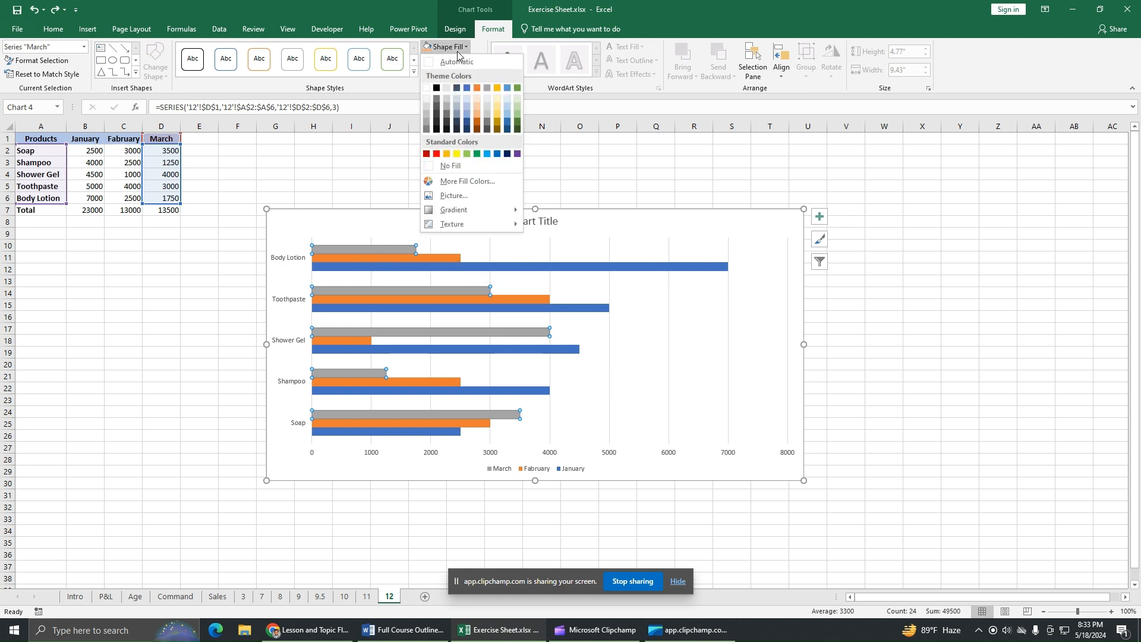
pyautogui.click(467, 154)
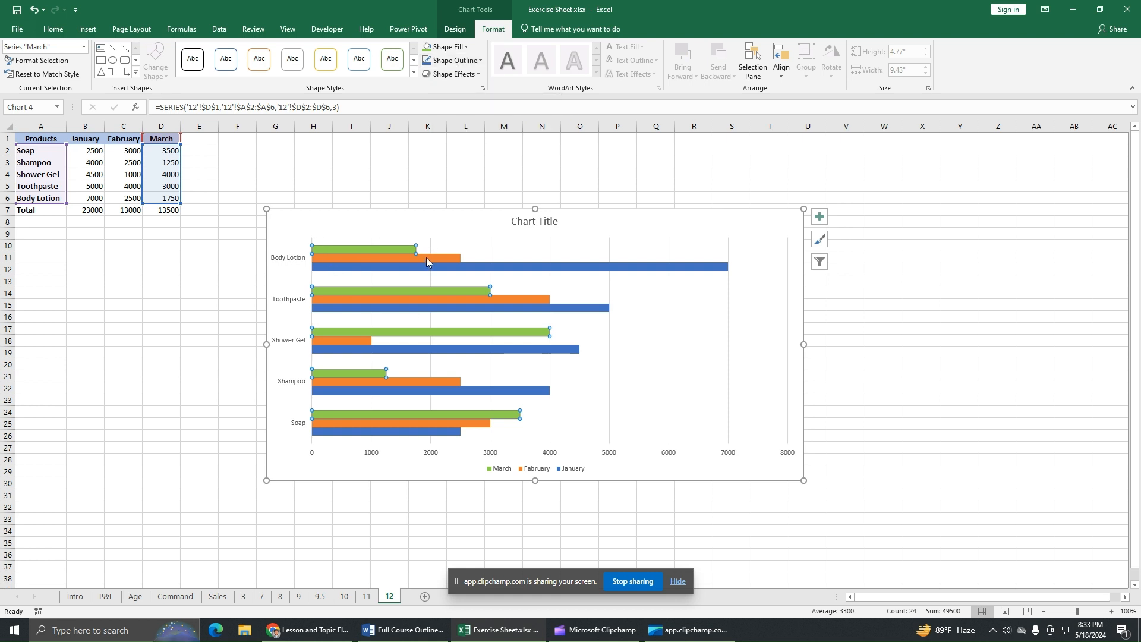
# Step: Preview the preset shape effects and shape styles on the March series without applying any
pyautogui.click(452, 74)
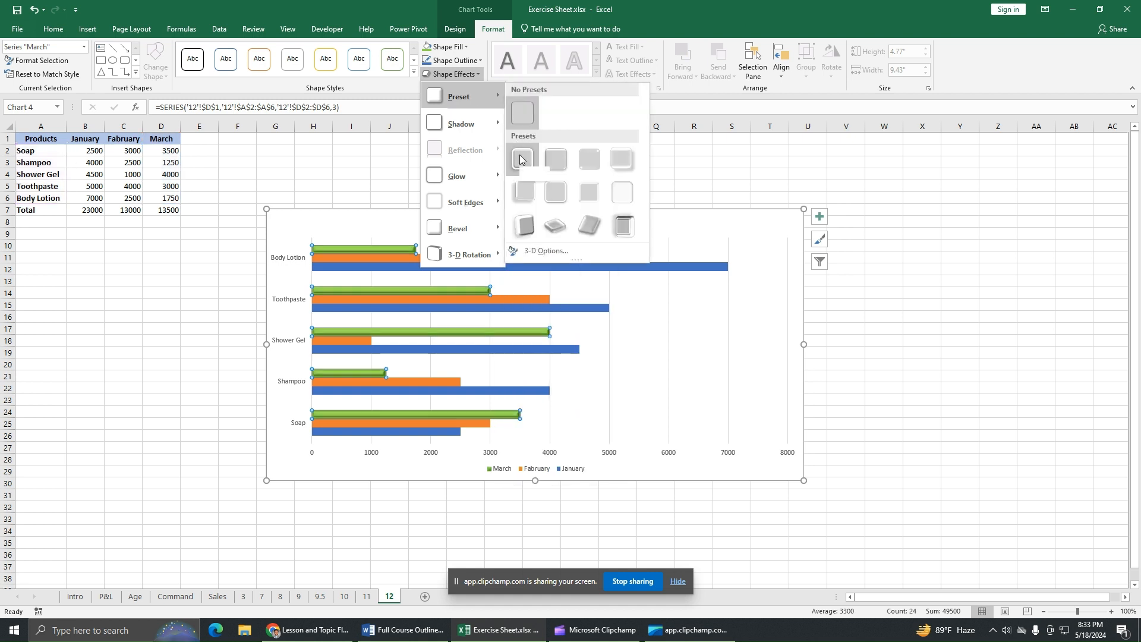
pyautogui.click(395, 176)
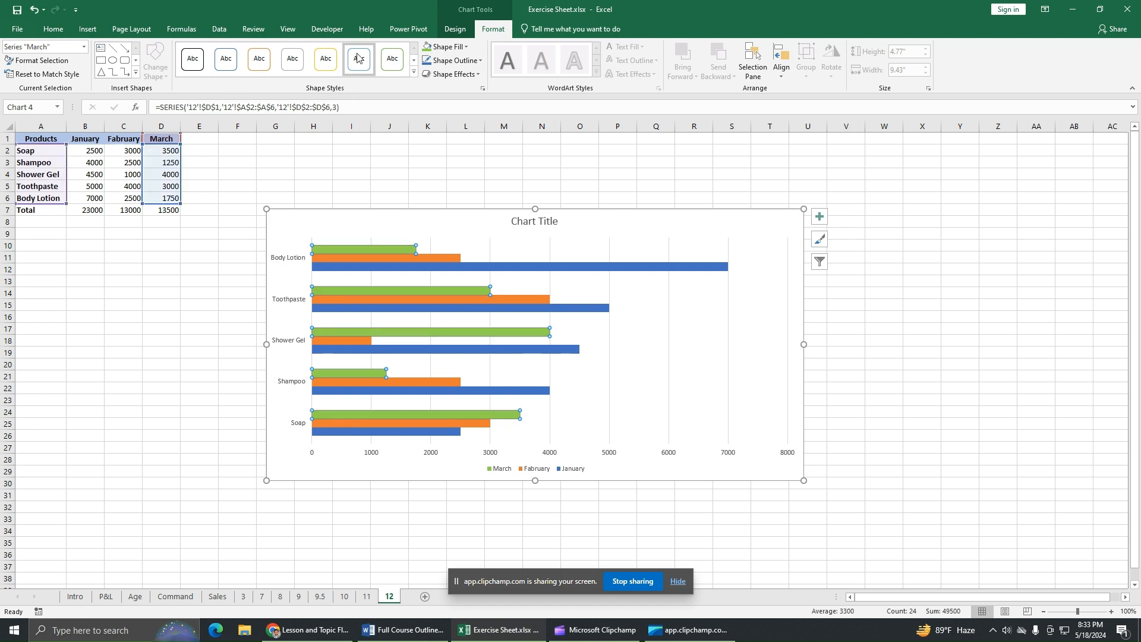
pyautogui.click(292, 59)
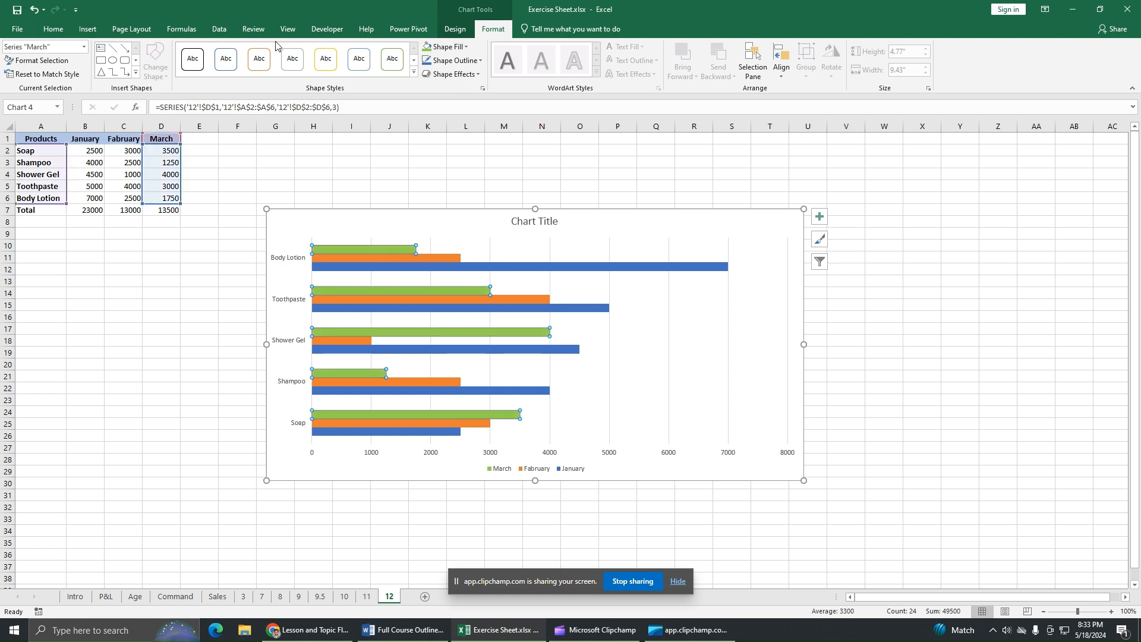
# Step: Examine the workbook's theme color, font and effect sets and how they would affect the chart, keeping the current theme
pyautogui.click(127, 35)
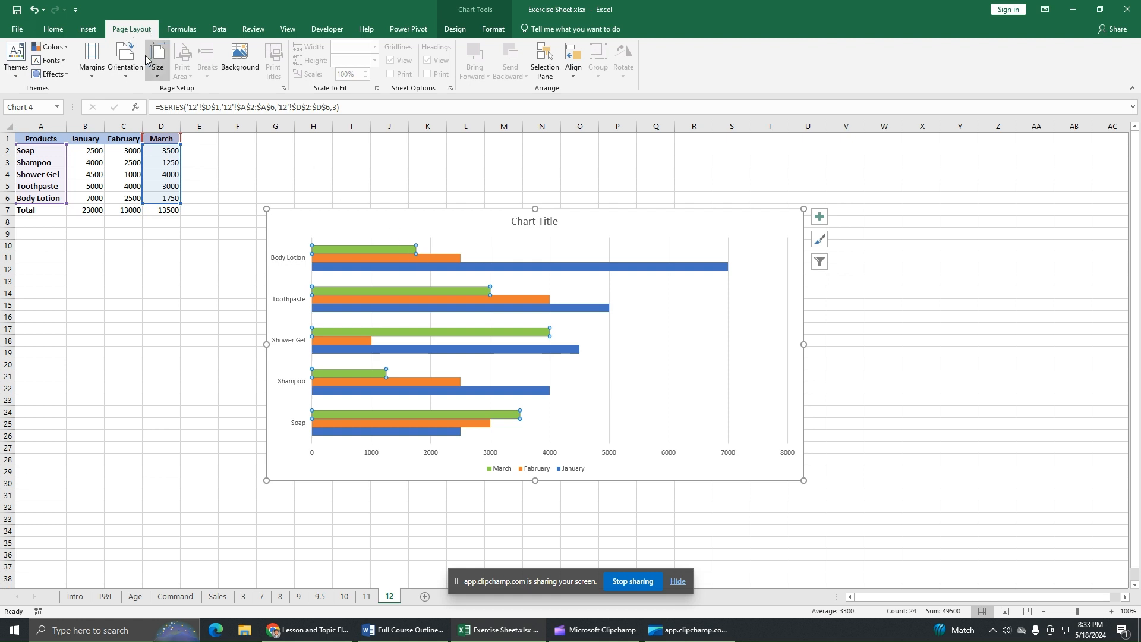
pyautogui.click(50, 46)
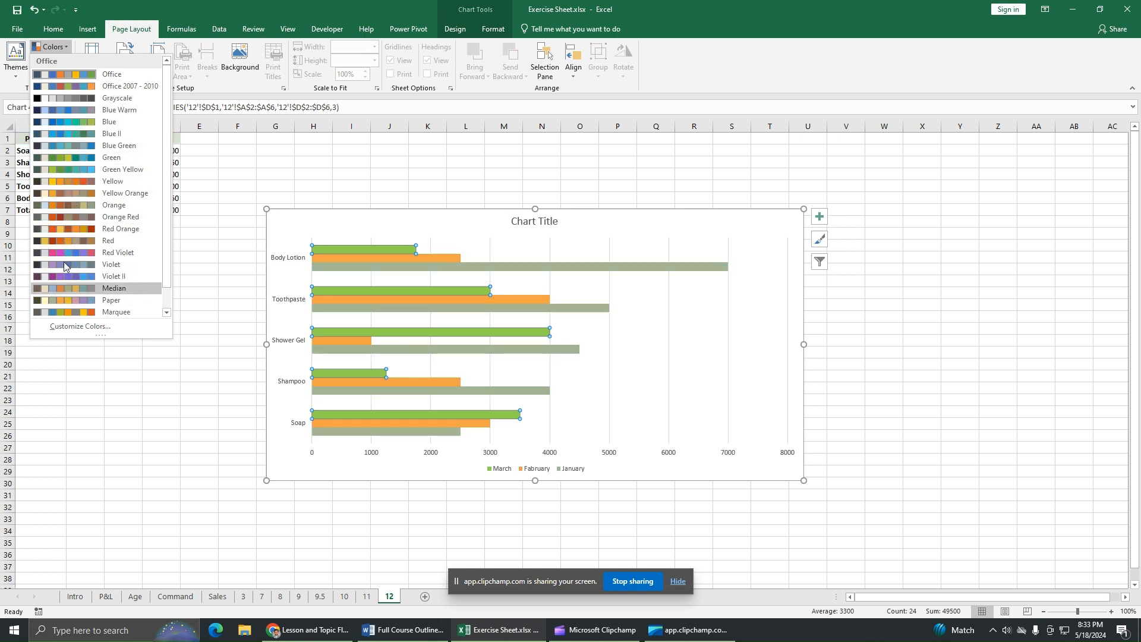
pyautogui.click(123, 9)
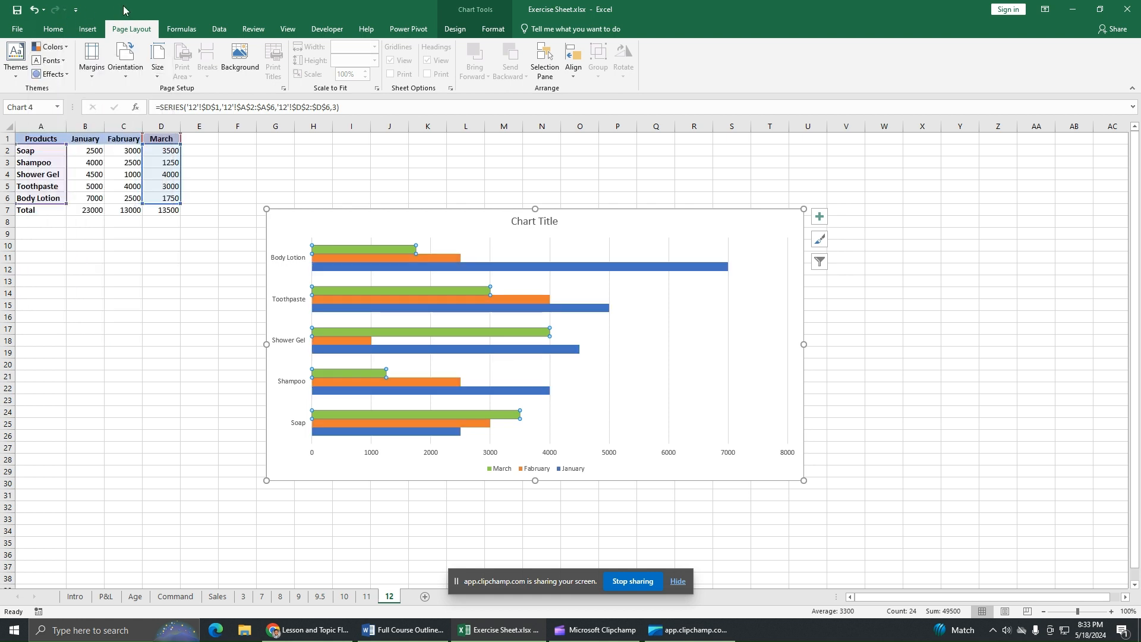
pyautogui.click(55, 61)
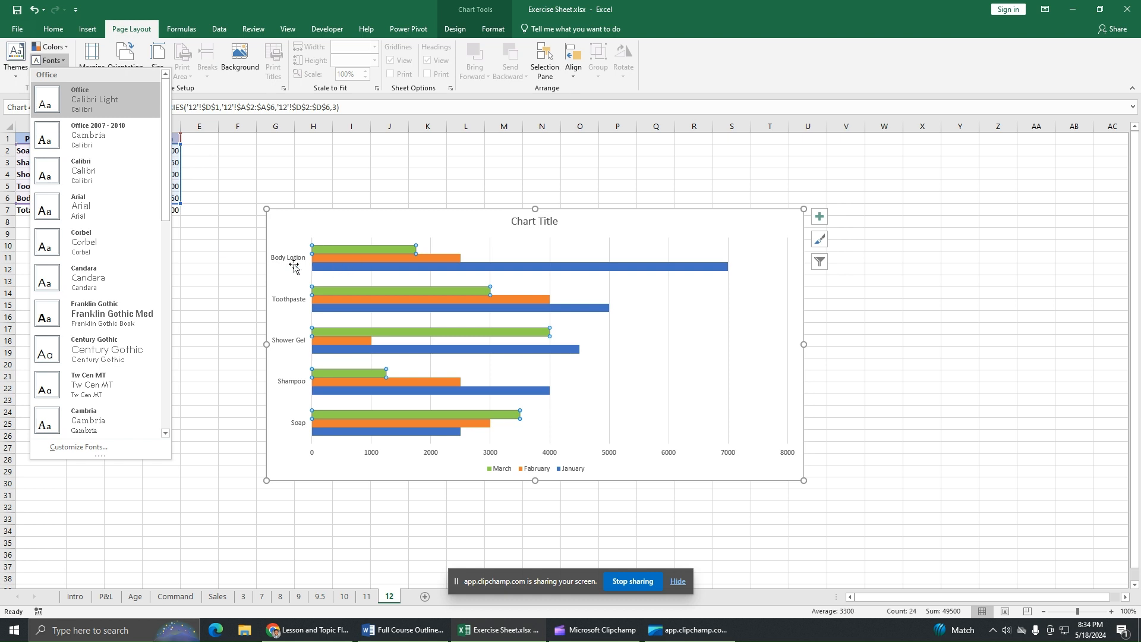
pyautogui.click(285, 262)
pyautogui.click(284, 263)
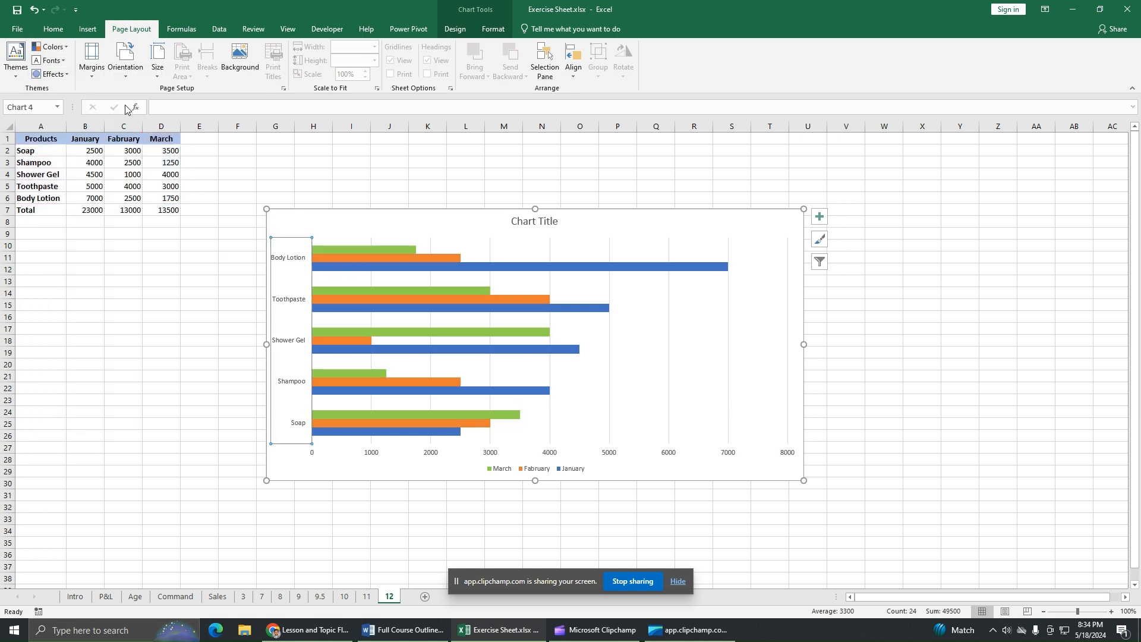
pyautogui.click(57, 60)
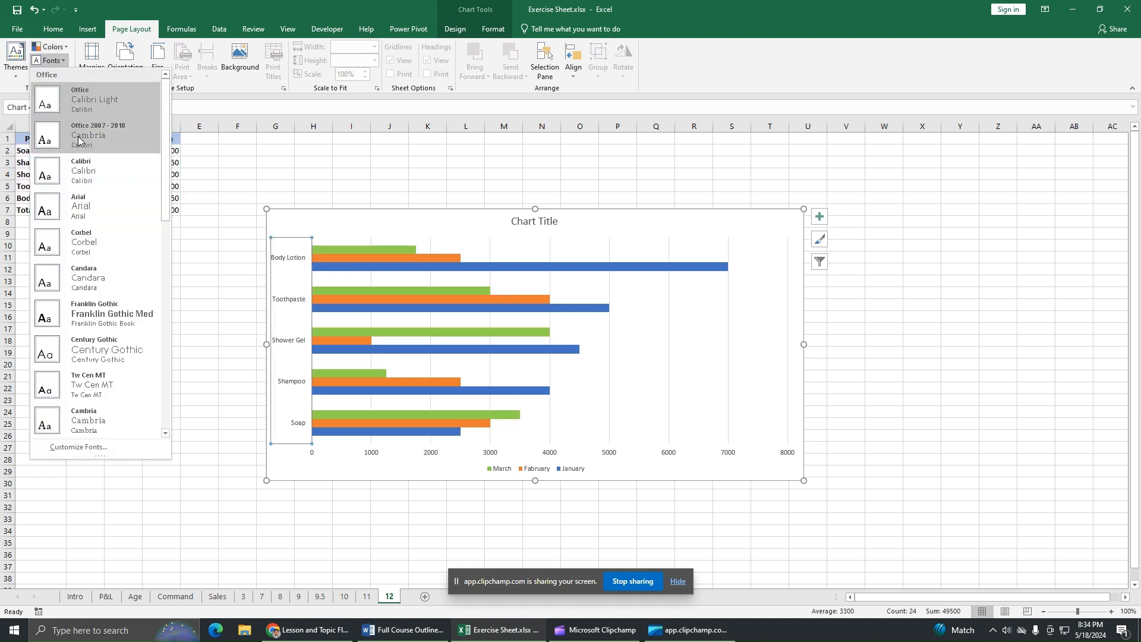
pyautogui.click(233, 176)
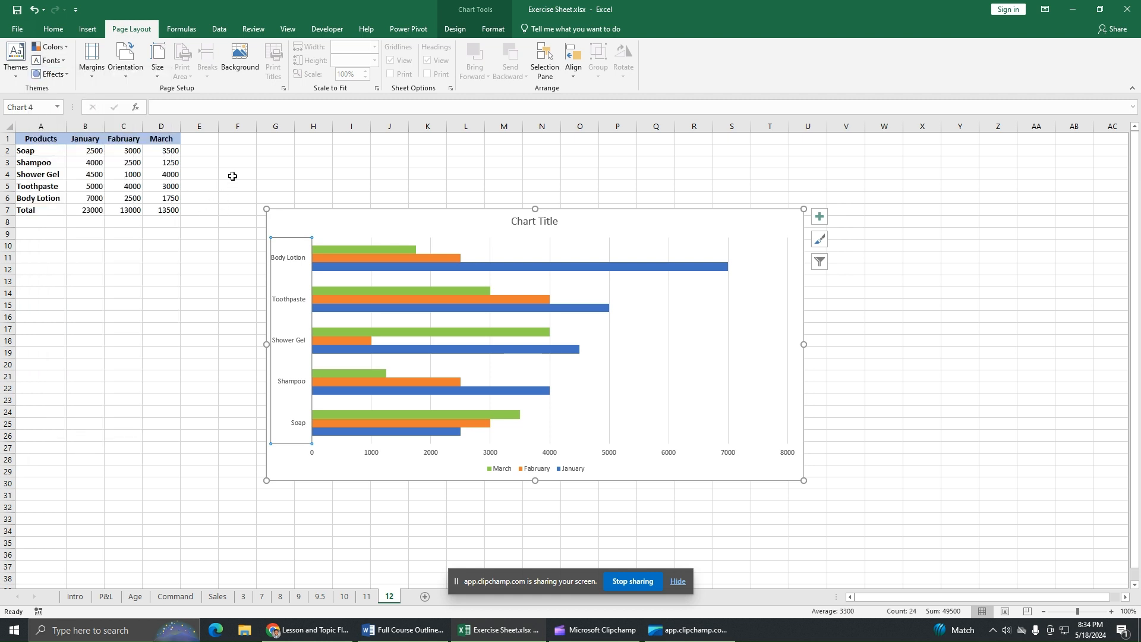
pyautogui.click(51, 74)
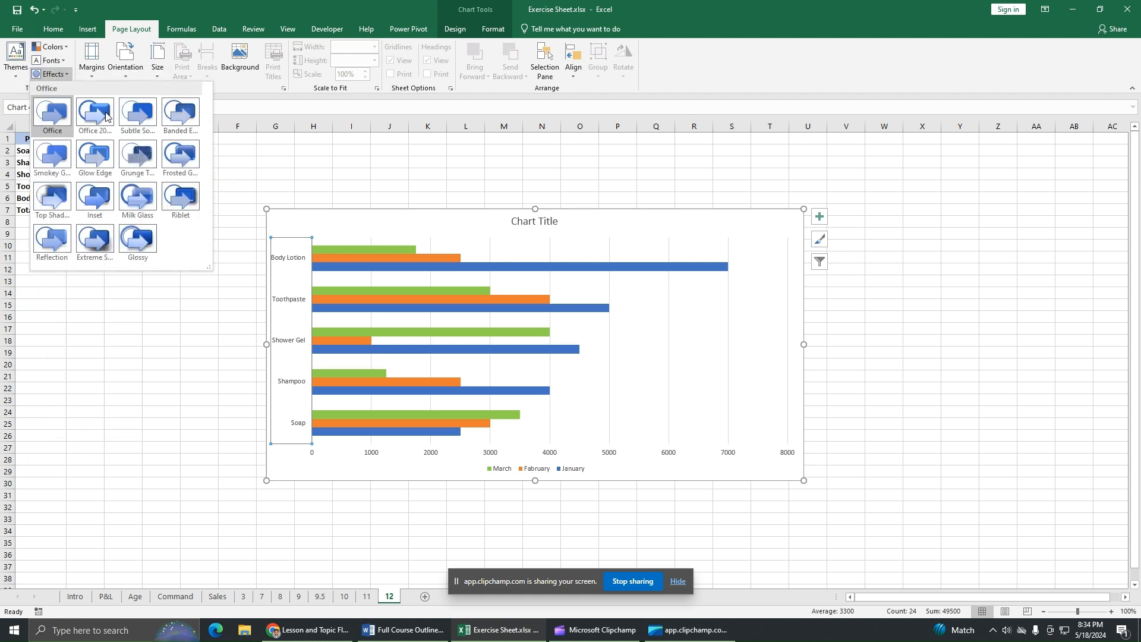
pyautogui.click(302, 170)
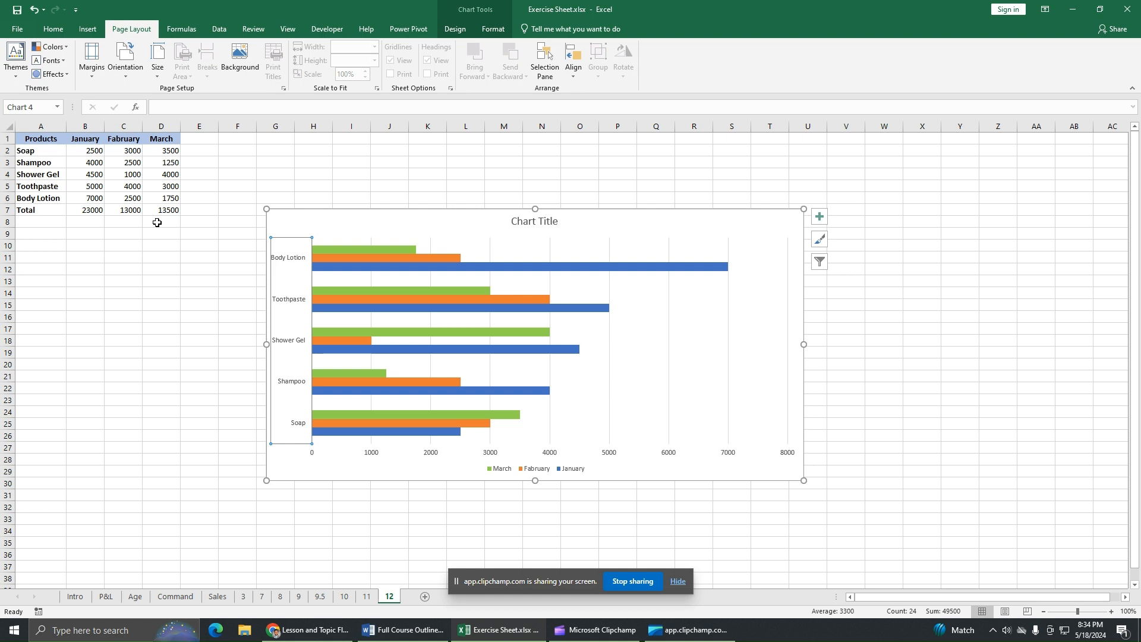
pyautogui.click(327, 225)
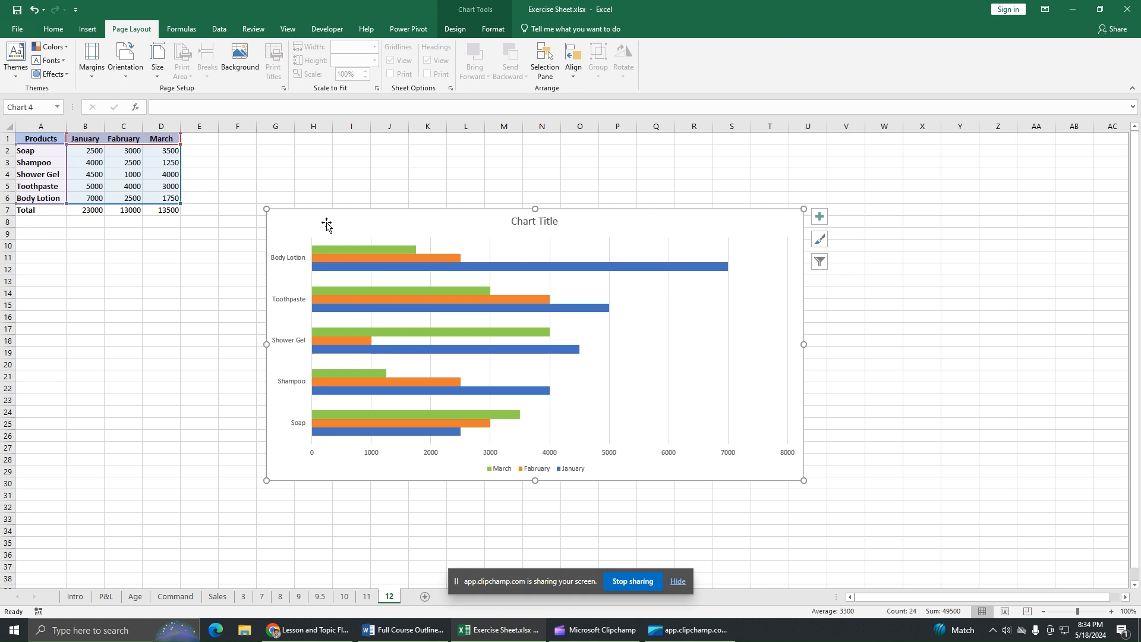